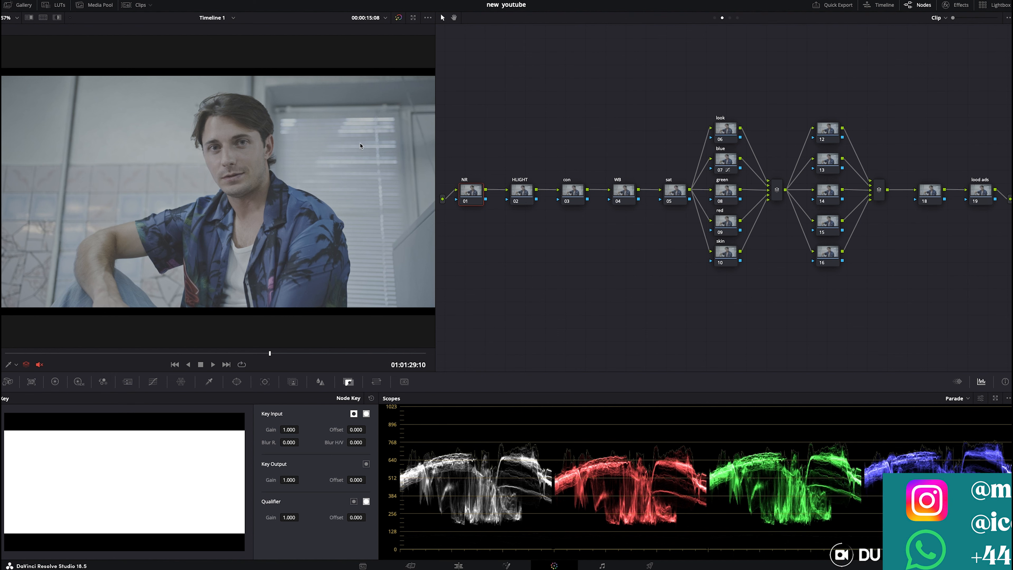
Move the playhead to 01:01:28:22 and select the con node
{"action": "left_click_drag", "start_coordinate": [212, 355], "coordinate": [260, 344]}
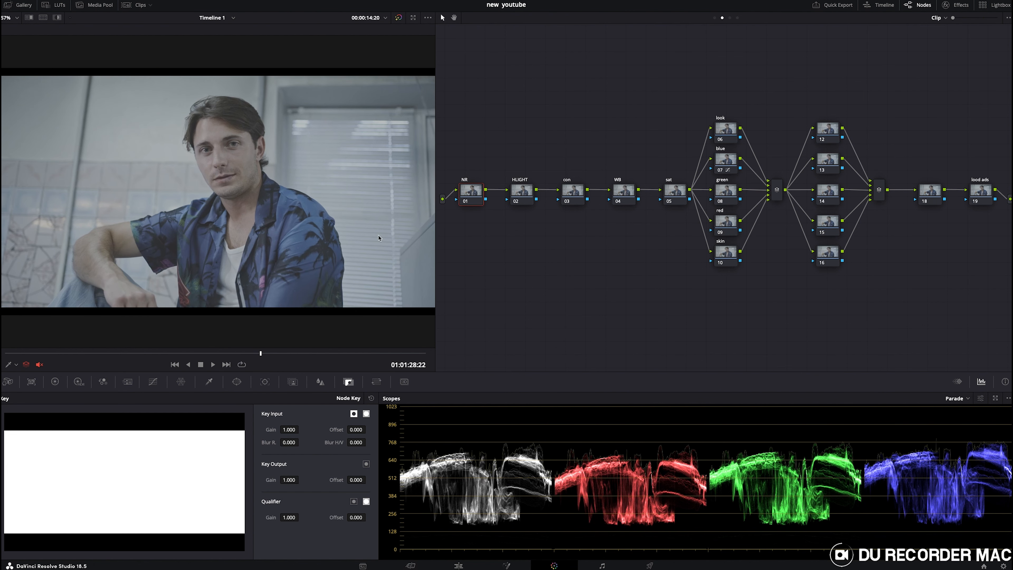
{"action": "left_click", "coordinate": [572, 188]}
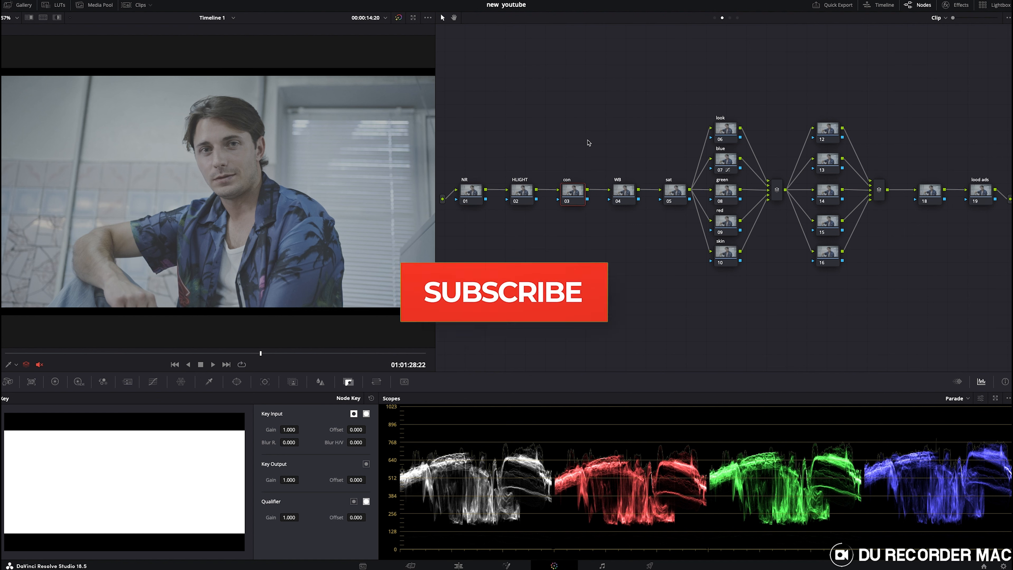
{"action": "left_click_drag", "start_coordinate": [527, 246], "coordinate": [459, 177]}
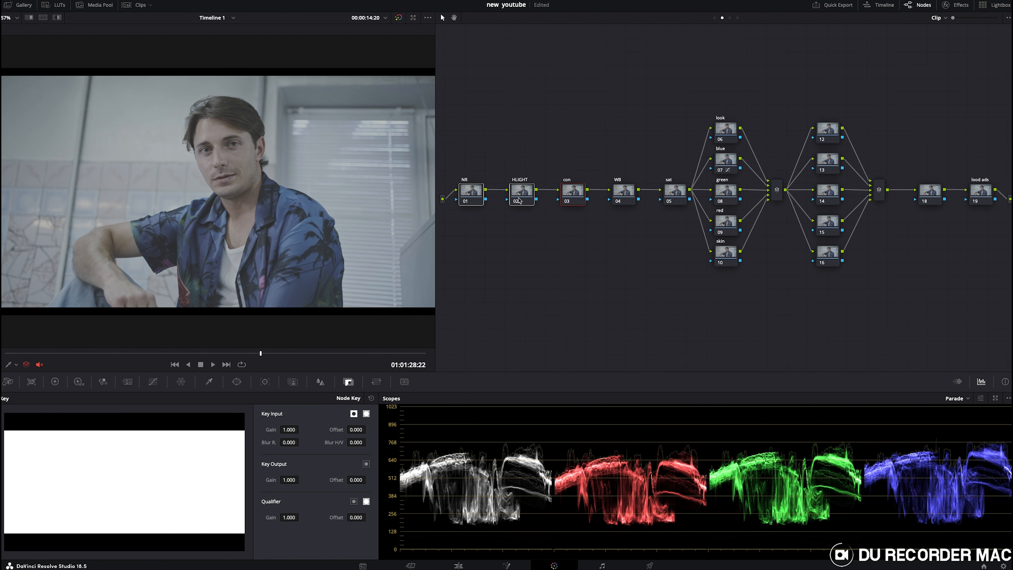
{"action": "left_click_drag", "start_coordinate": [579, 155], "coordinate": [988, 295]}
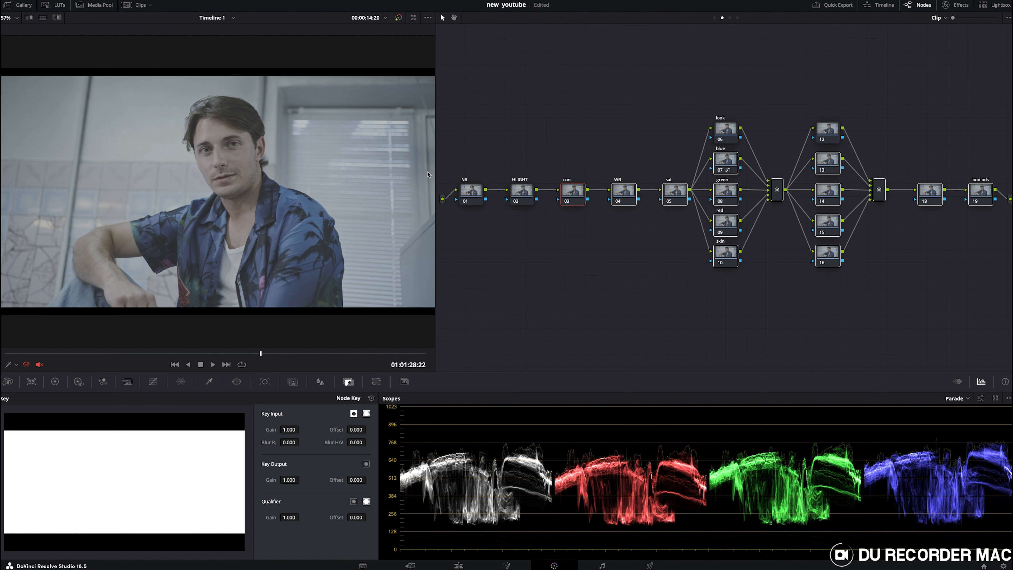
{"action": "left_click", "coordinate": [608, 293]}
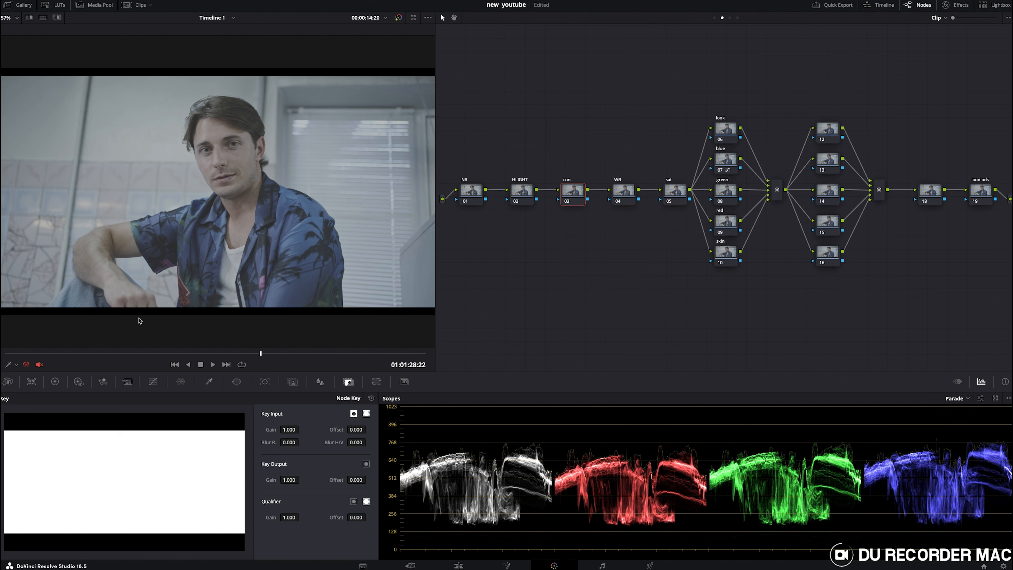
Set the con node's primary Gain to 1.20 and its Lift to -0.10
{"action": "left_click", "coordinate": [55, 382]}
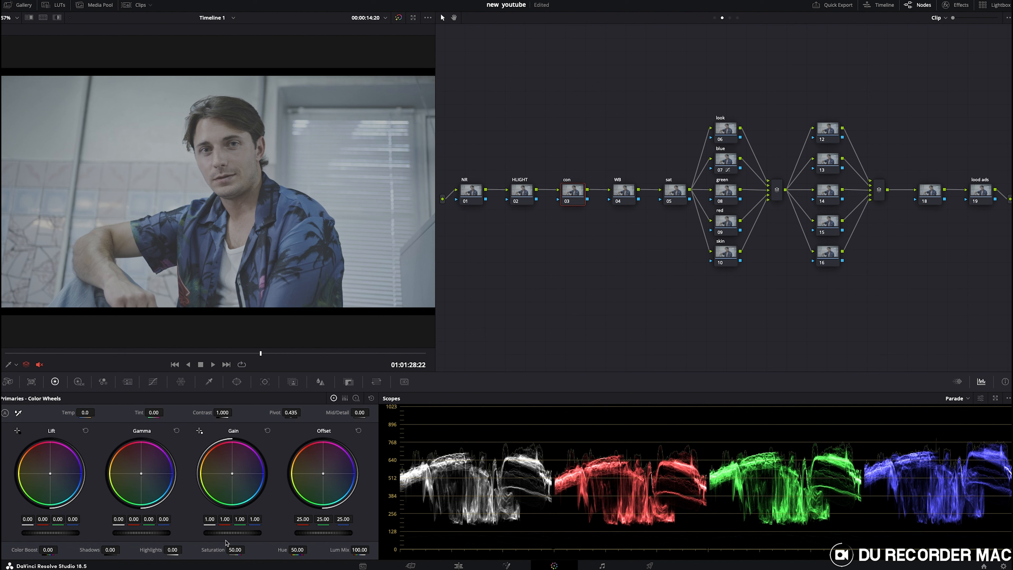
{"action": "left_click_drag", "start_coordinate": [204, 532], "coordinate": [236, 532]}
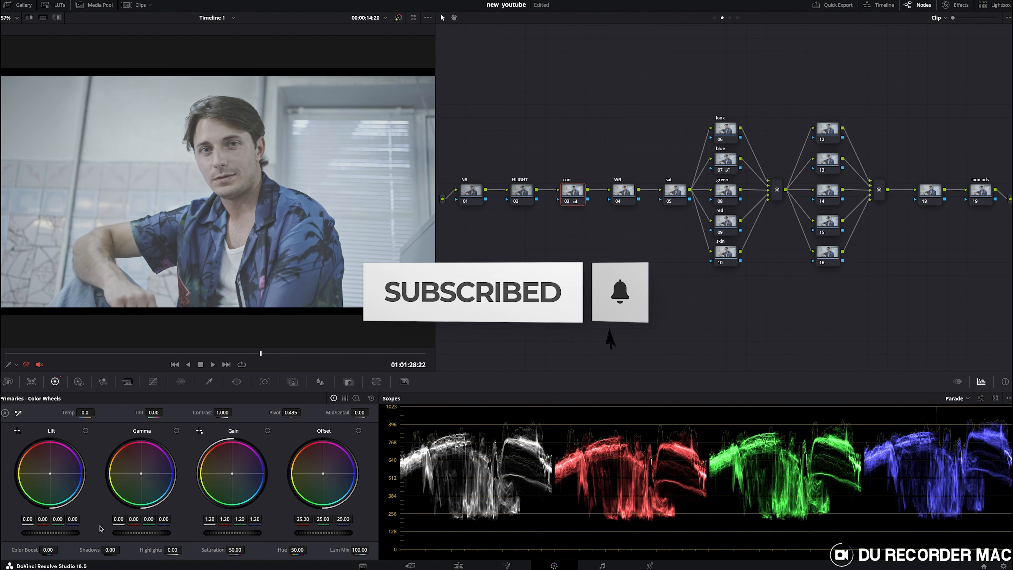
{"action": "left_click_drag", "start_coordinate": [51, 532], "coordinate": [36, 532]}
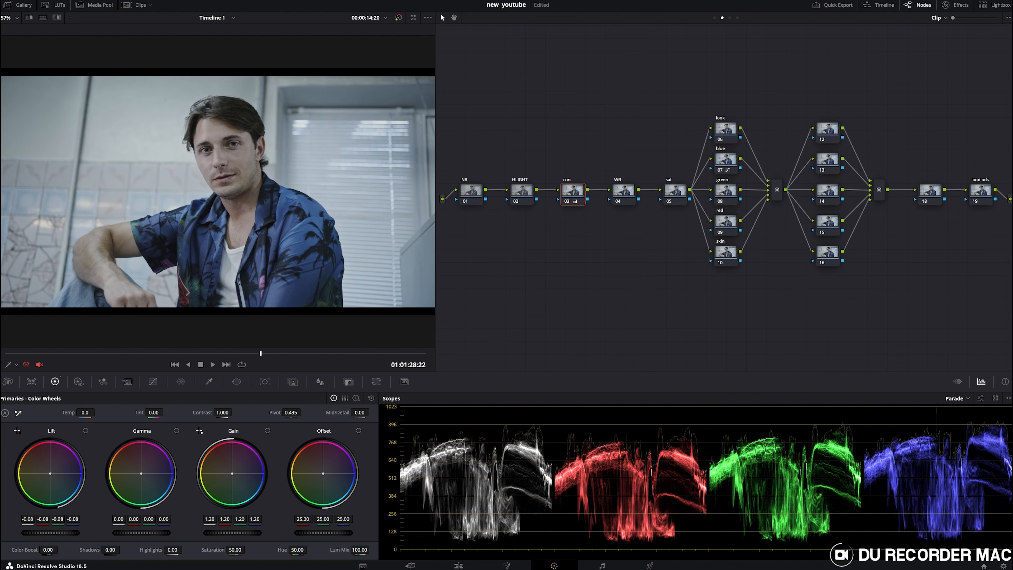
{"action": "left_click_drag", "start_coordinate": [37, 532], "coordinate": [31, 533]}
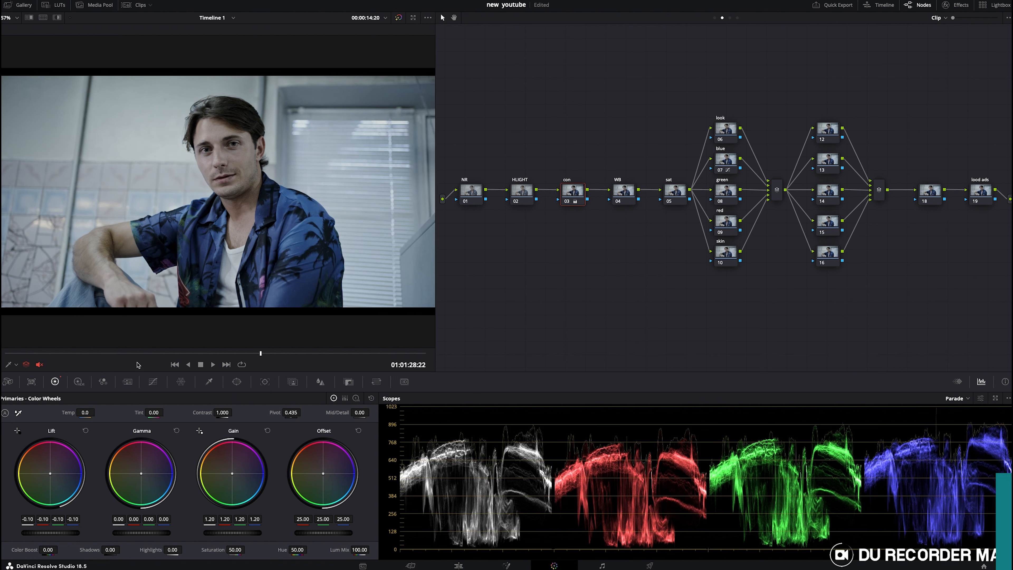
Anchor the con node's custom curve with midtone and shadow points, lower its white end slightly, and compare the image with the node off and on
{"action": "left_click", "coordinate": [153, 381]}
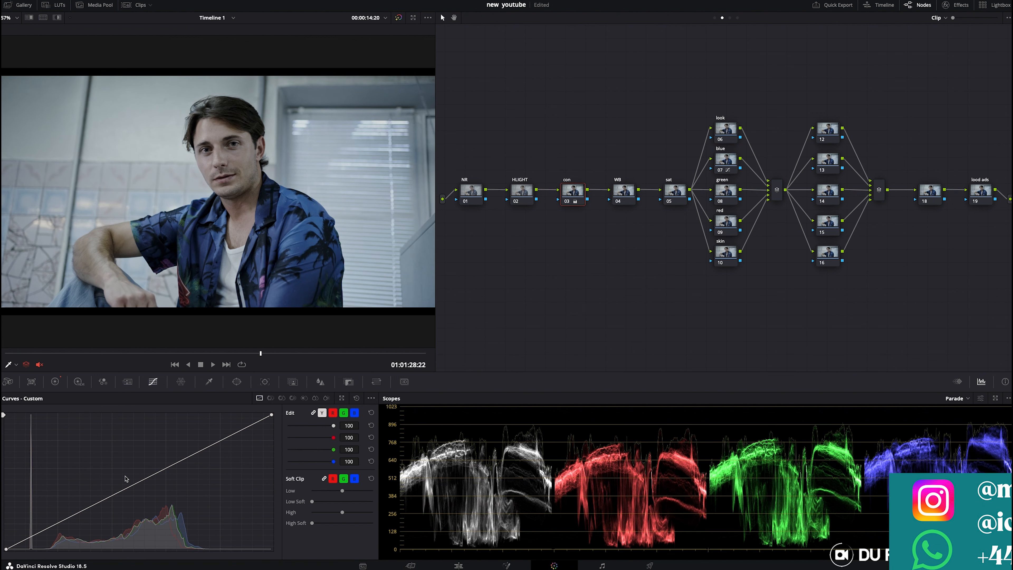
{"action": "left_click", "coordinate": [129, 487]}
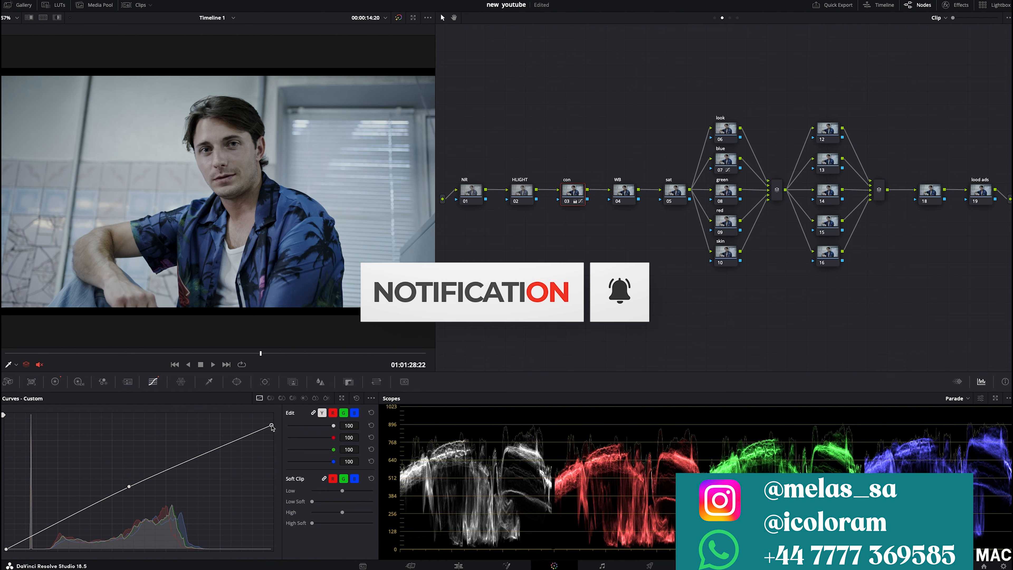
{"action": "left_click_drag", "start_coordinate": [272, 416], "coordinate": [272, 427]}
{"action": "left_click", "coordinate": [27, 540]}
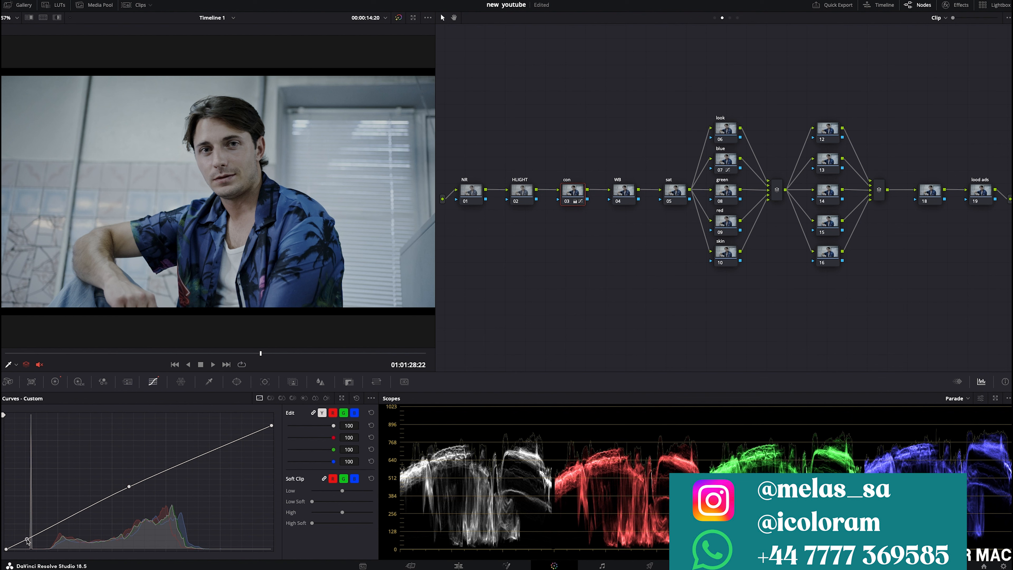
{"action": "key", "text": "super+d"}
{"action": "key", "text": "super+d"}
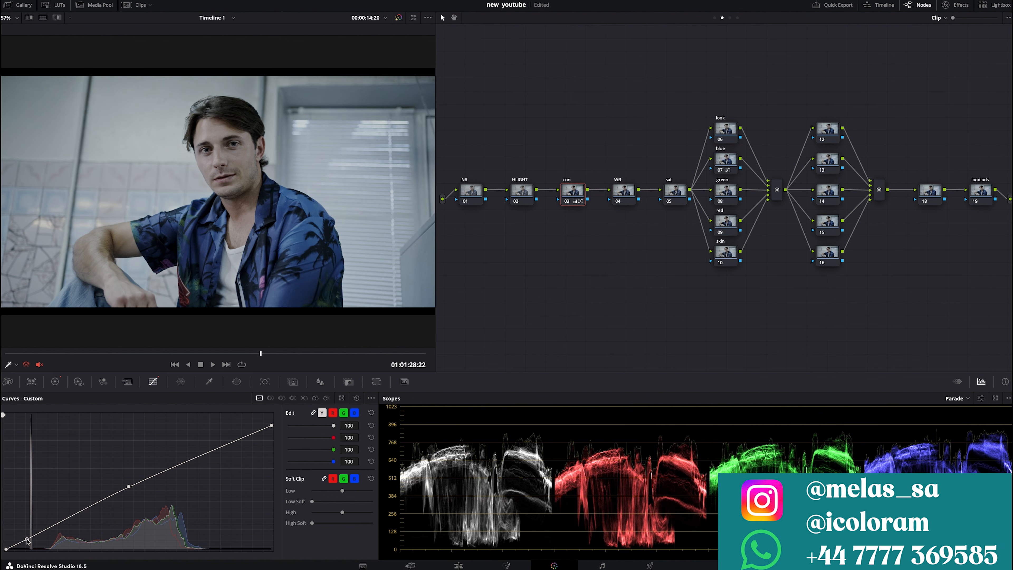
{"action": "key", "text": "super+d"}
{"action": "key", "text": "super+d"}
Set the con node's Saturation to 60 in the primary colour wheels
{"action": "left_click", "coordinate": [55, 382]}
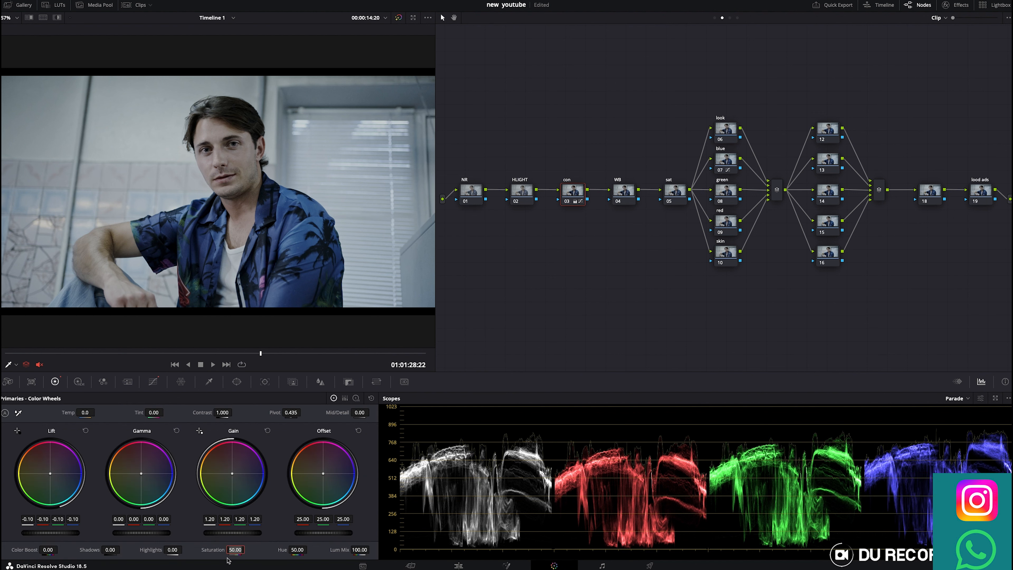
{"action": "type", "text": "60"}
{"action": "key", "text": "Return"}
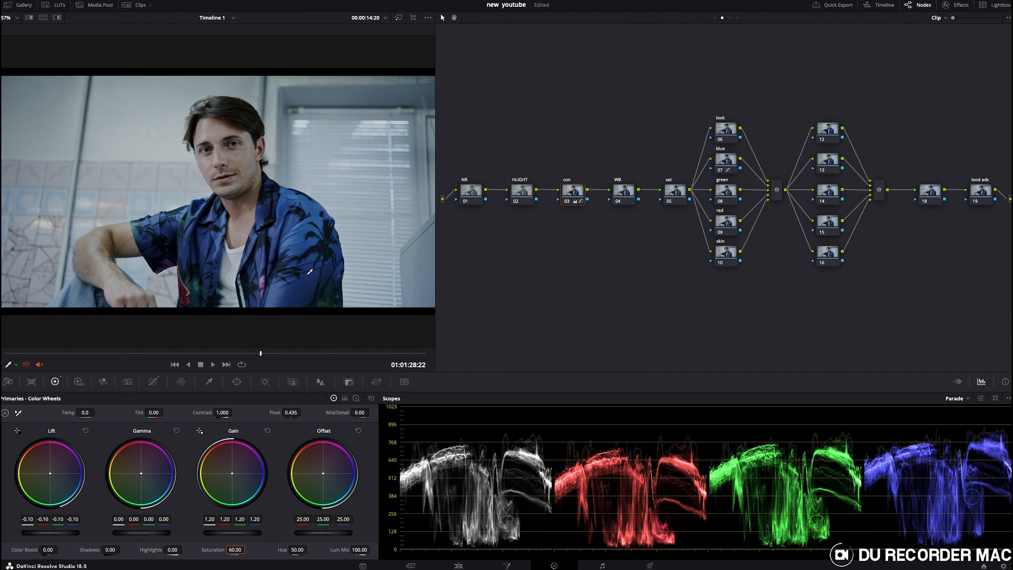
Set the WB node's gamma to Linear
{"action": "left_click", "coordinate": [621, 192]}
{"action": "right_click", "coordinate": [617, 196]}
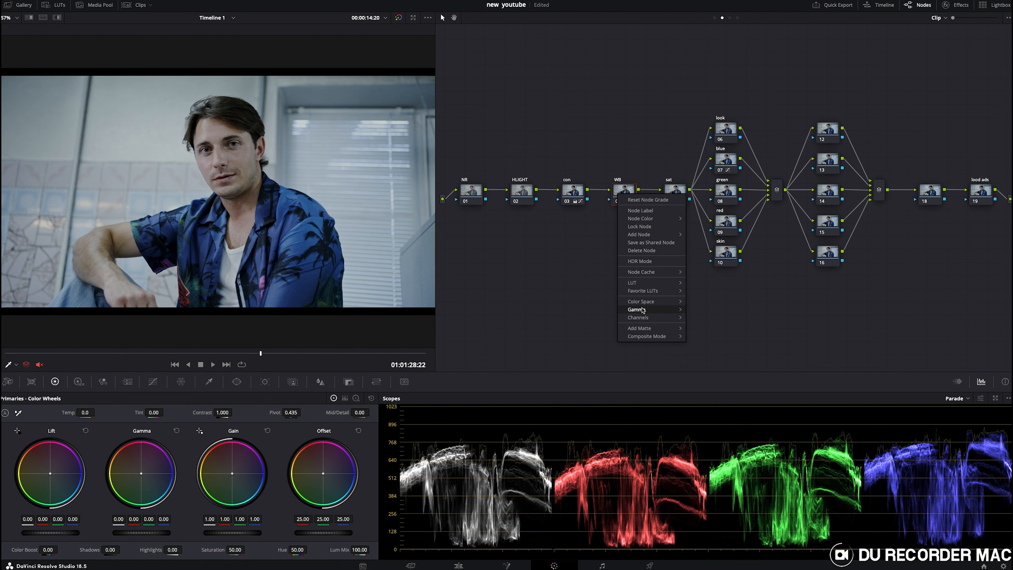
{"action": "mouse_move", "coordinate": [642, 310]}
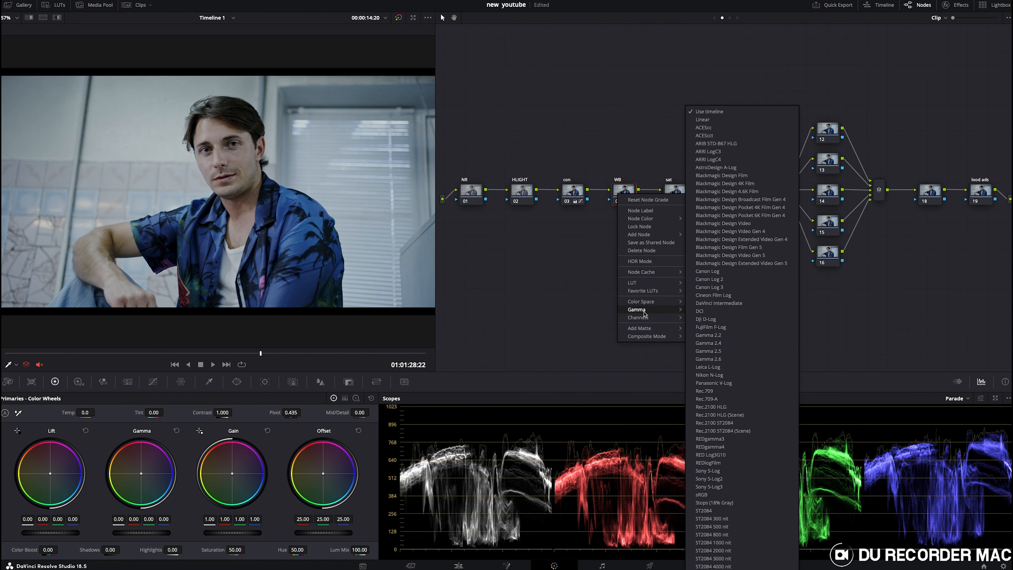
{"action": "left_click", "coordinate": [703, 121]}
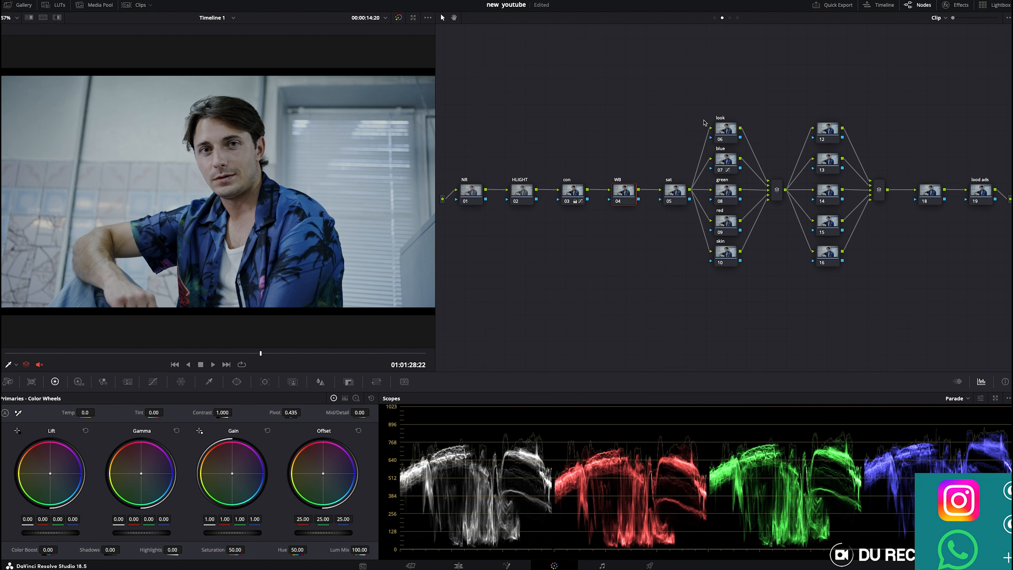
Set the sat node's colour space to HSV and disable its Channel 1 and Channel 3
{"action": "right_click", "coordinate": [679, 192]}
{"action": "mouse_move", "coordinate": [709, 296]}
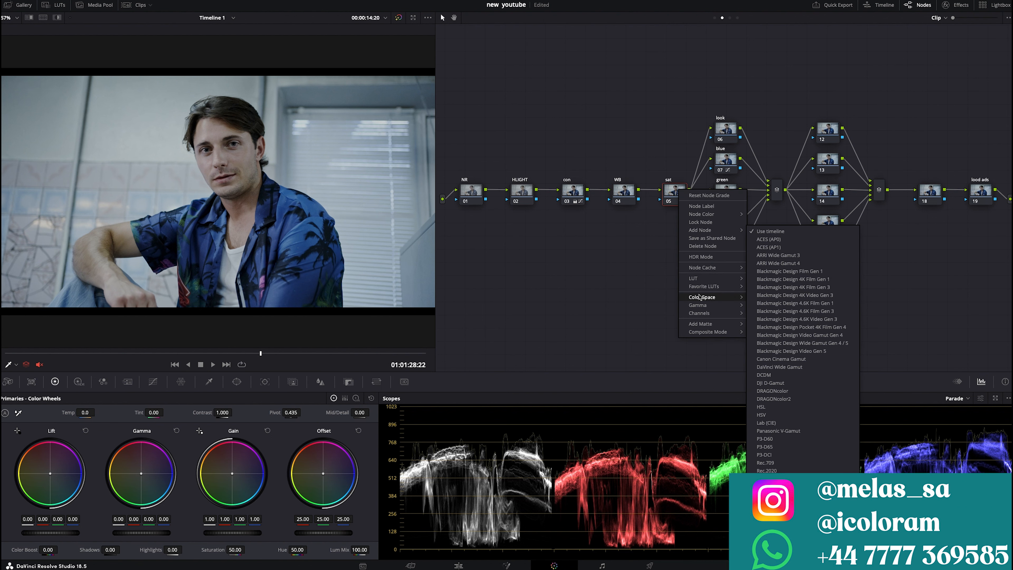
{"action": "left_click", "coordinate": [769, 411]}
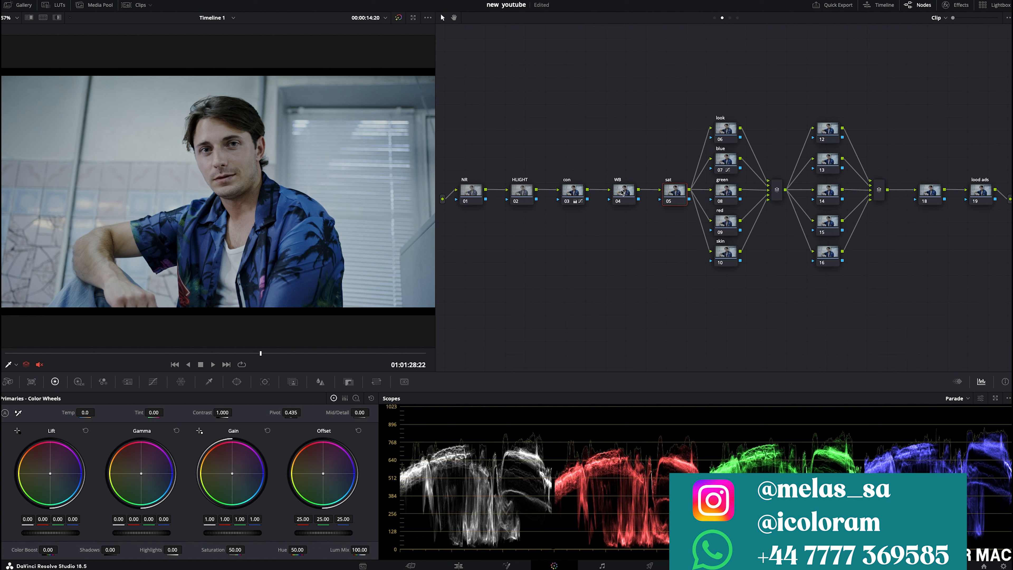
{"action": "right_click", "coordinate": [674, 193]}
{"action": "mouse_move", "coordinate": [710, 315]}
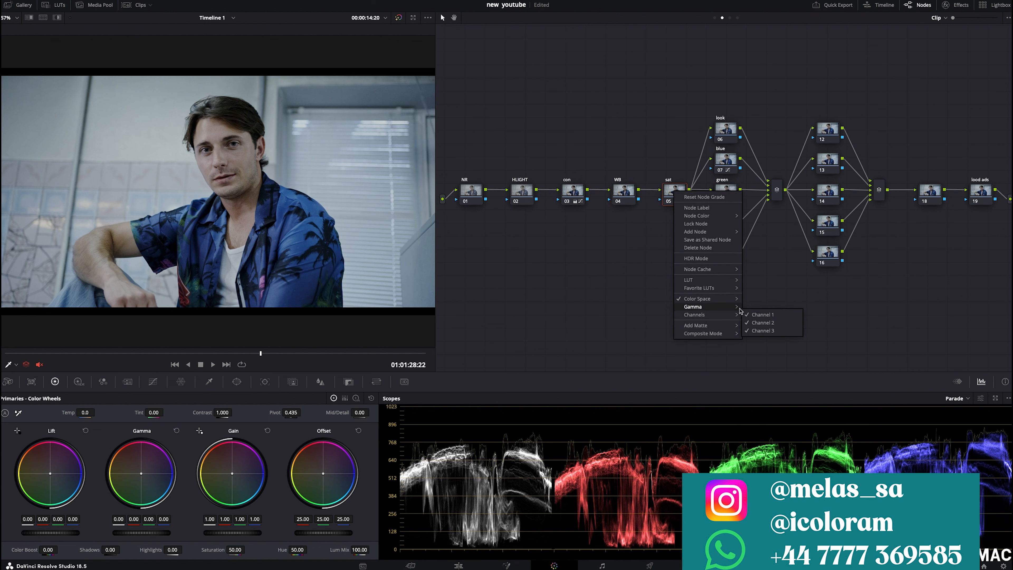
{"action": "left_click", "coordinate": [763, 316]}
{"action": "right_click", "coordinate": [674, 198]}
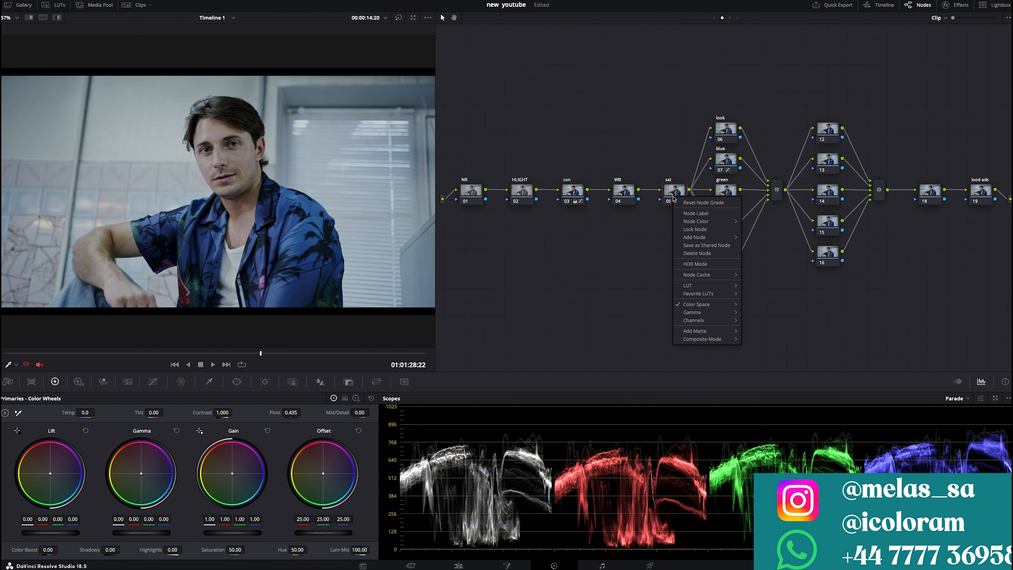
{"action": "mouse_move", "coordinate": [696, 320]}
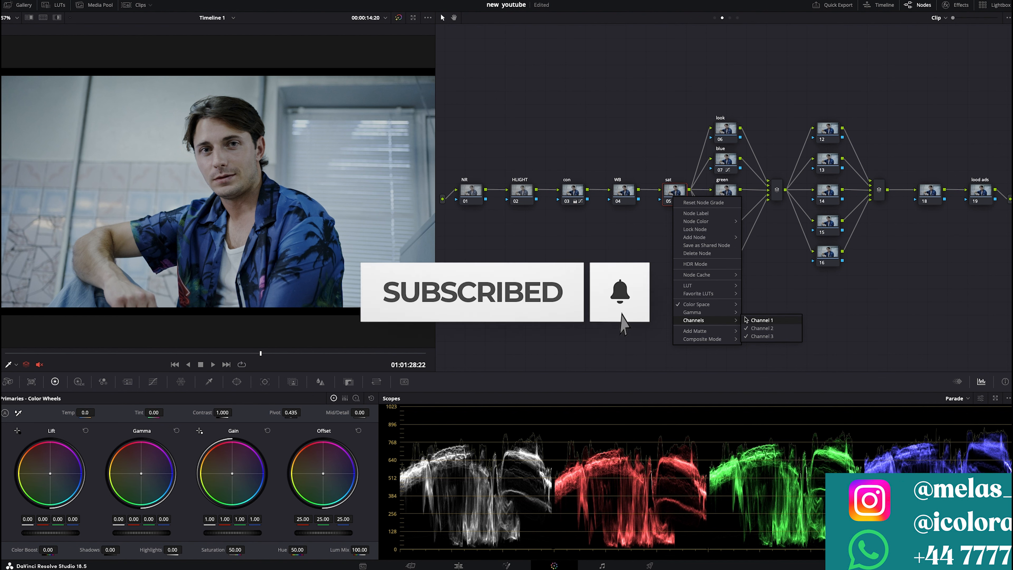
{"action": "left_click", "coordinate": [753, 329]}
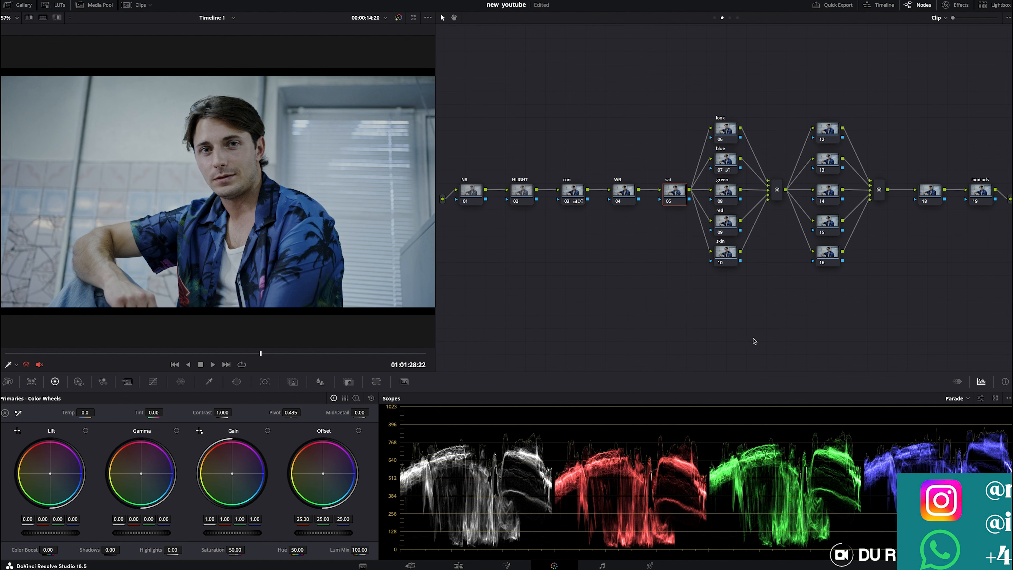
Set Lum Mix to 0 on both the WB node and the sat node
{"action": "left_click", "coordinate": [624, 192]}
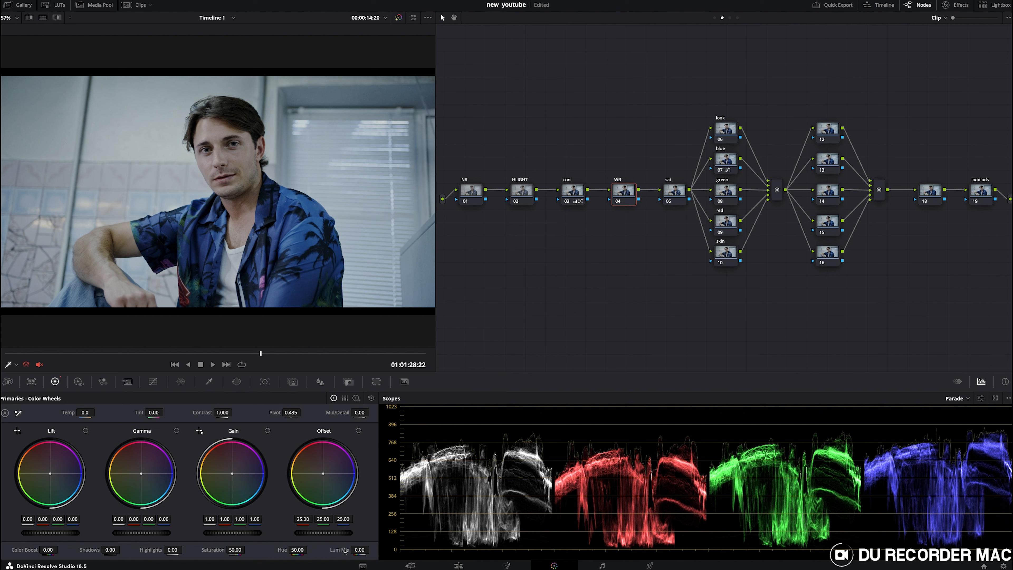
{"action": "left_click", "coordinate": [673, 192]}
Warm the WB node's Gain colour balance to red 1.15, green 0.97 and blue 0.88, comparing the image with the node off and on
{"action": "left_click", "coordinate": [620, 200]}
{"action": "left_click_drag", "start_coordinate": [237, 476], "coordinate": [230, 472]}
{"action": "key", "text": "super+d"}
{"action": "key", "text": "super+d"}
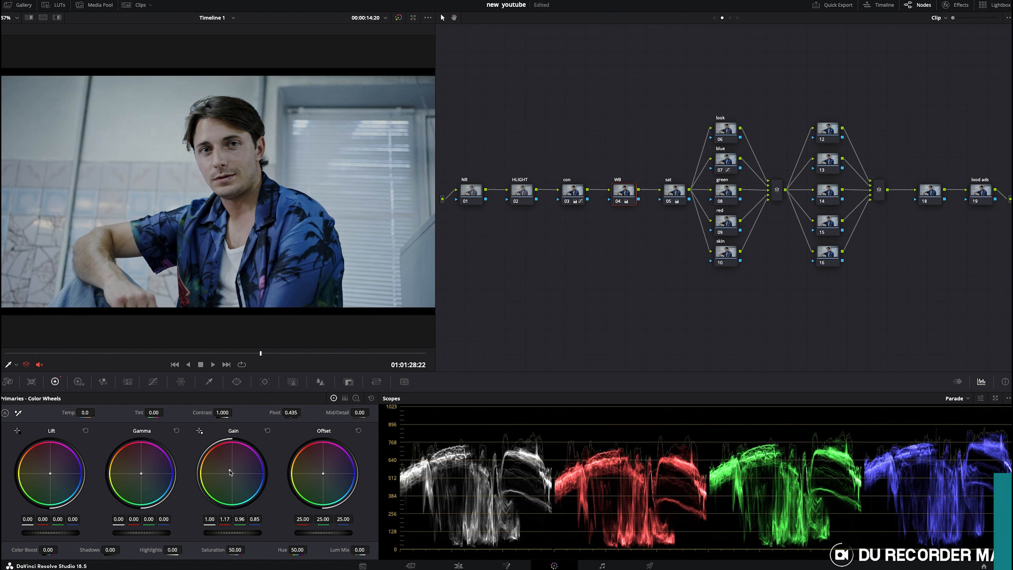
{"action": "key", "text": "super+d"}
{"action": "key", "text": "super+d"}
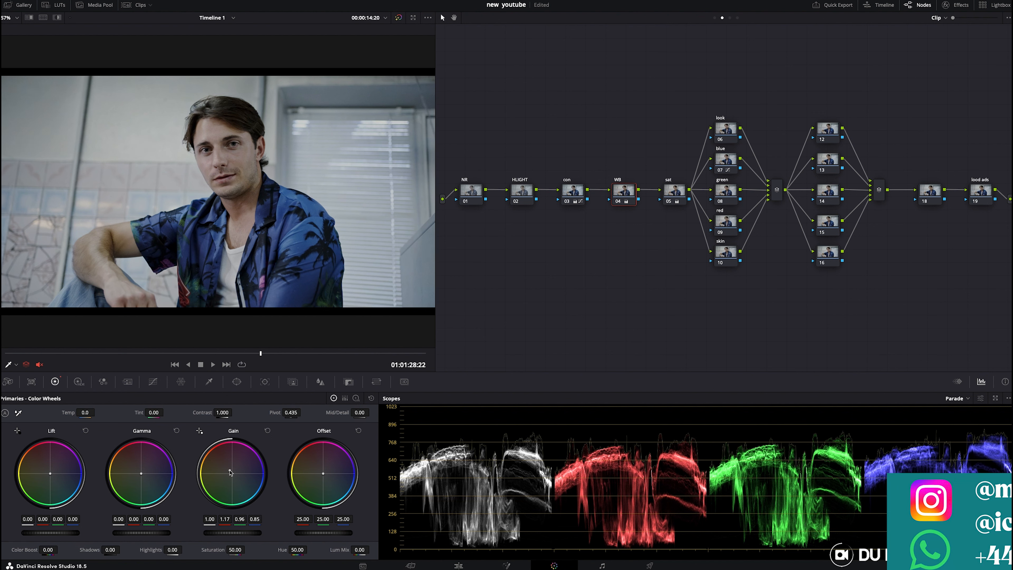
{"action": "left_click_drag", "start_coordinate": [230, 472], "coordinate": [231, 470]}
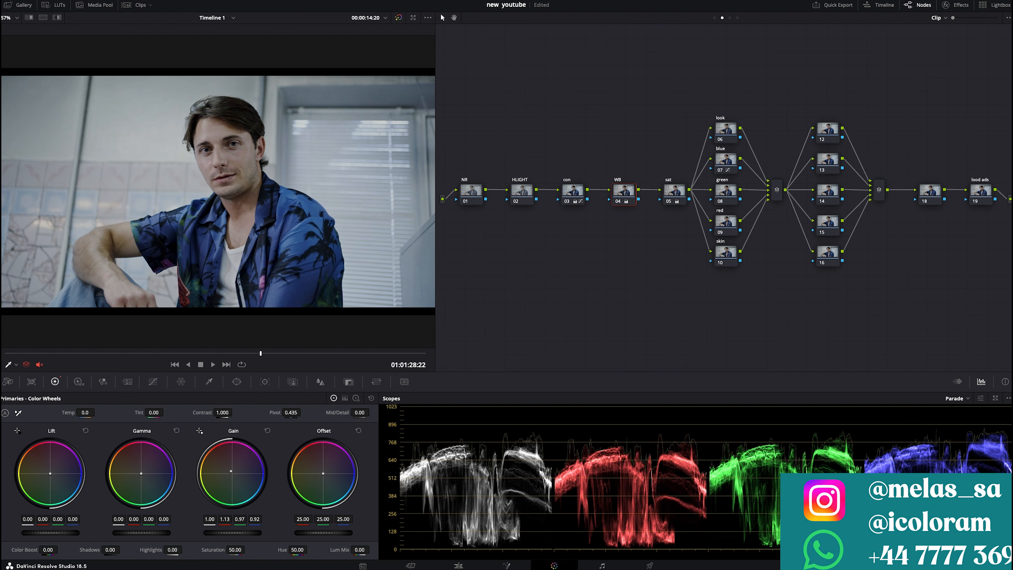
{"action": "key", "text": "super+d"}
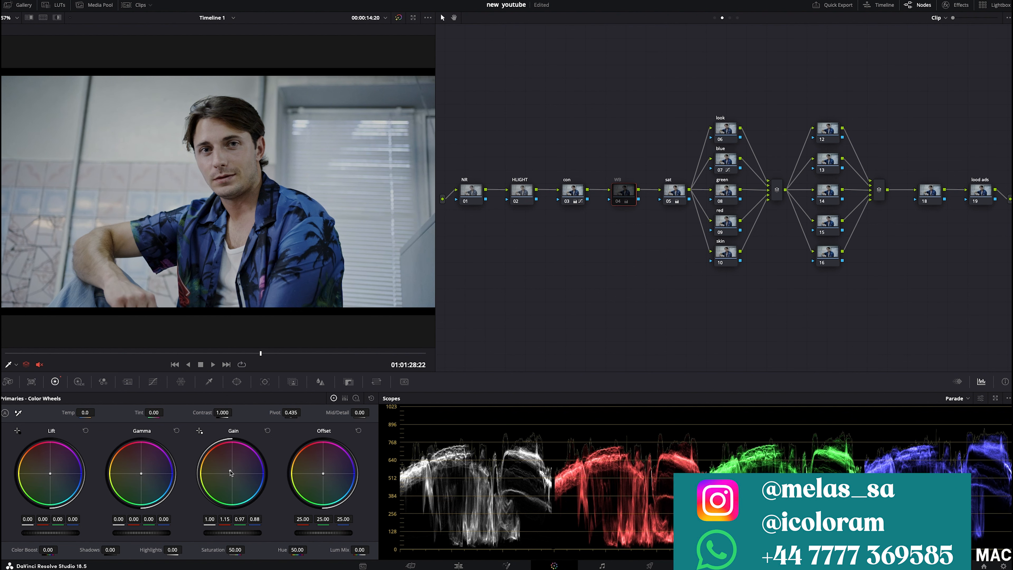
{"action": "key", "text": "super+d"}
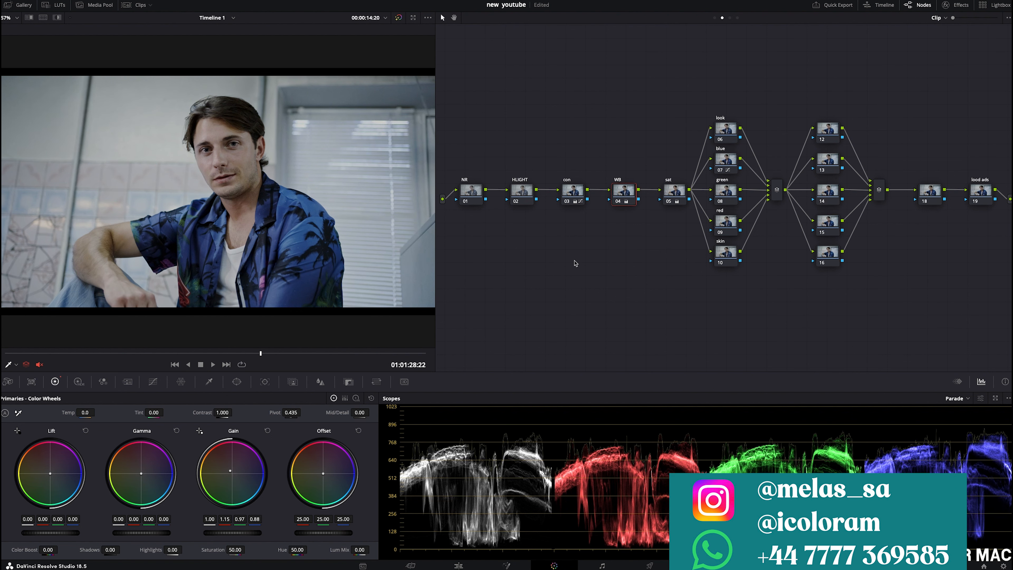
Raise the sat node's Gain to 1.32 and compare the image with the node off and on
{"action": "left_click", "coordinate": [680, 193]}
{"action": "left_click_drag", "start_coordinate": [228, 532], "coordinate": [240, 532]}
{"action": "key", "text": "super+d"}
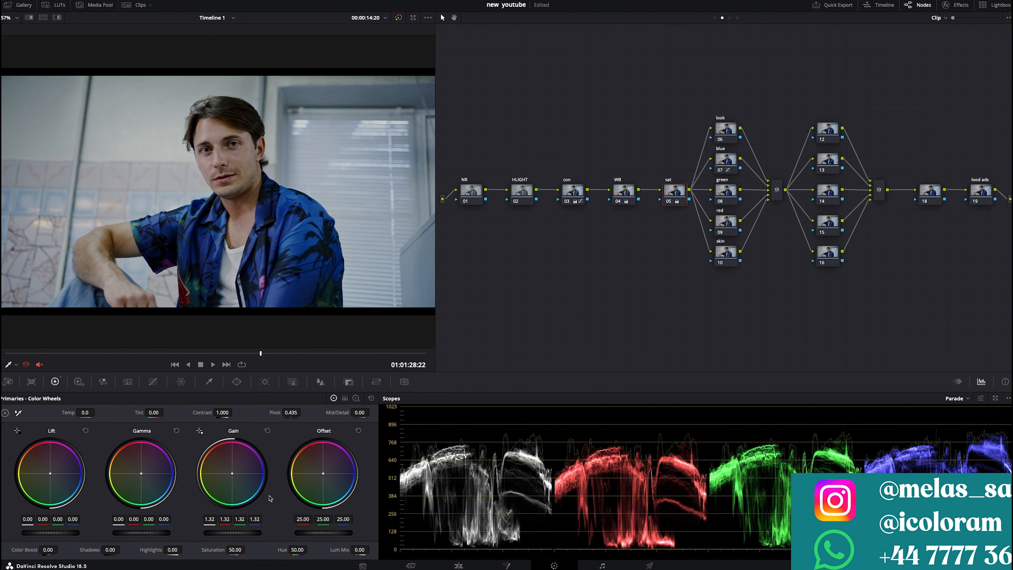
{"action": "key", "text": "super+d"}
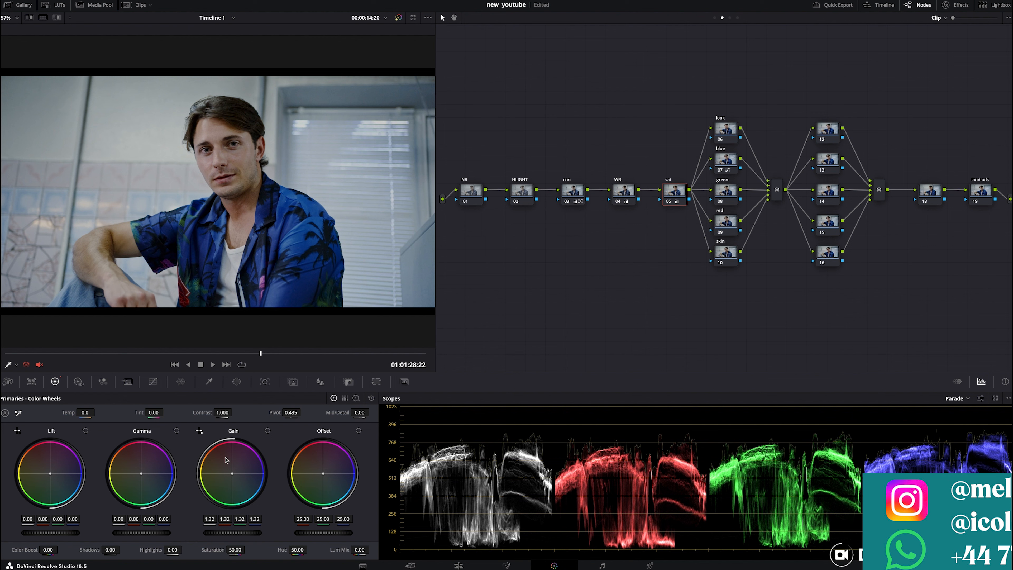
On the look node's Hue Vs Hue curve, set Hue Rotate to 6.33 in the yellow-greens and 10.93 in the blue-magenta range
{"action": "left_click", "coordinate": [725, 130]}
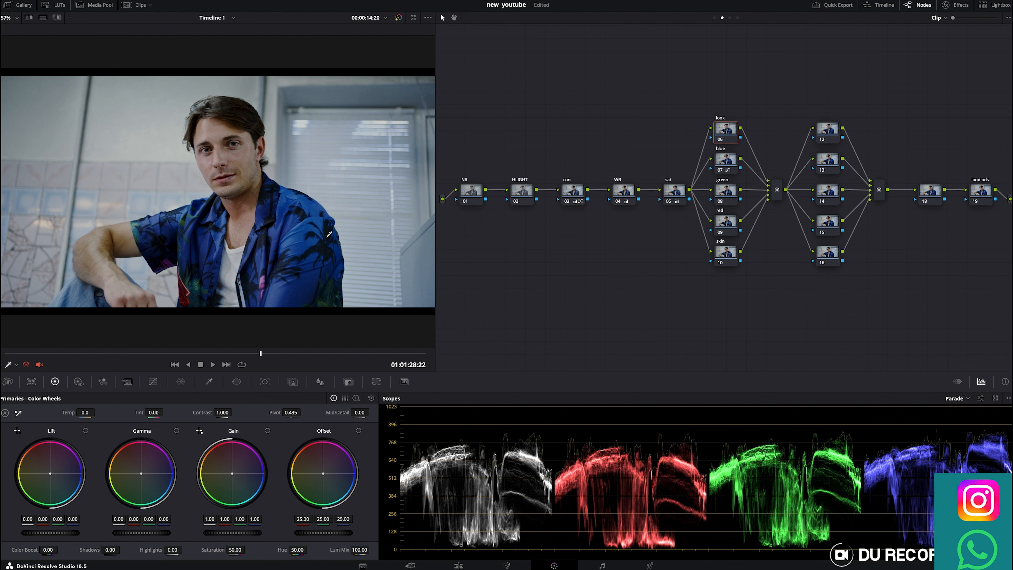
{"action": "left_click", "coordinate": [152, 382]}
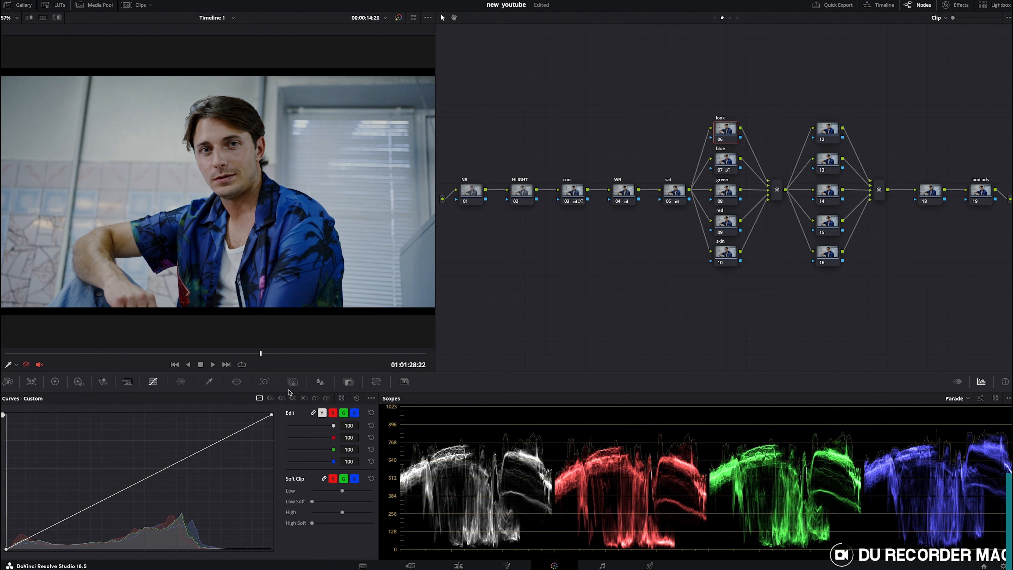
{"action": "left_click", "coordinate": [270, 398]}
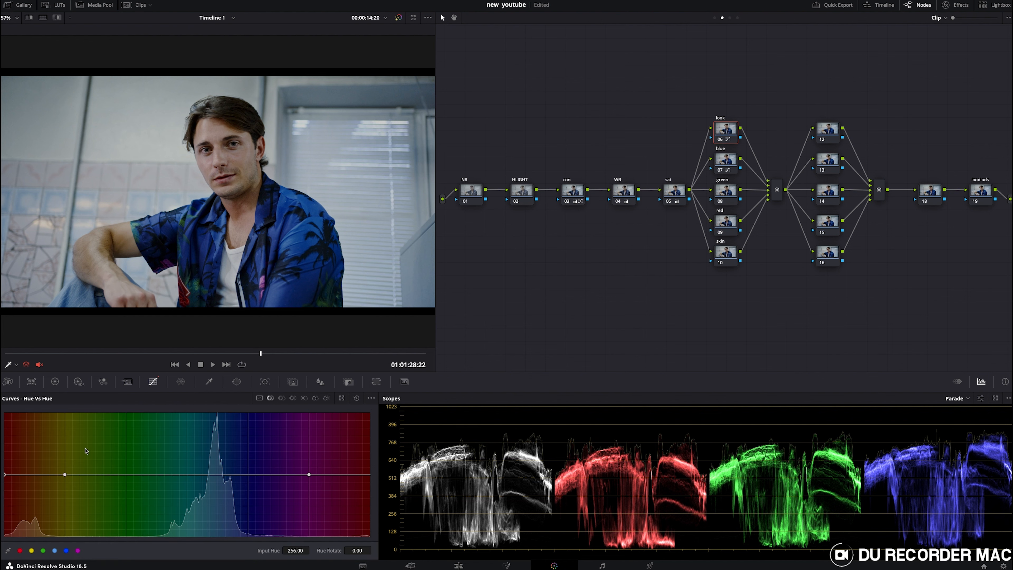
{"action": "left_click_drag", "start_coordinate": [85, 474], "coordinate": [84, 473]}
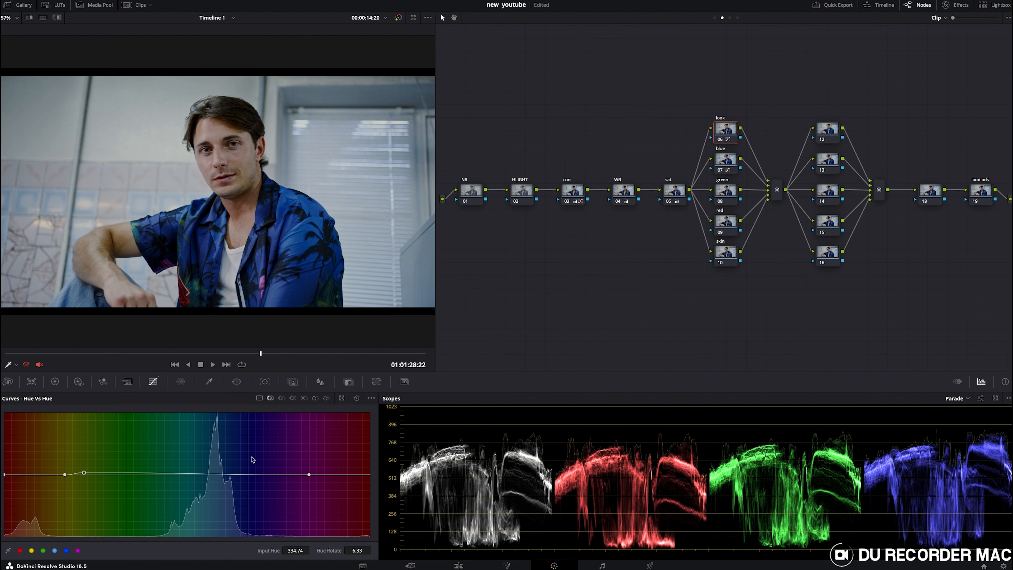
{"action": "left_click_drag", "start_coordinate": [290, 475], "coordinate": [292, 471]}
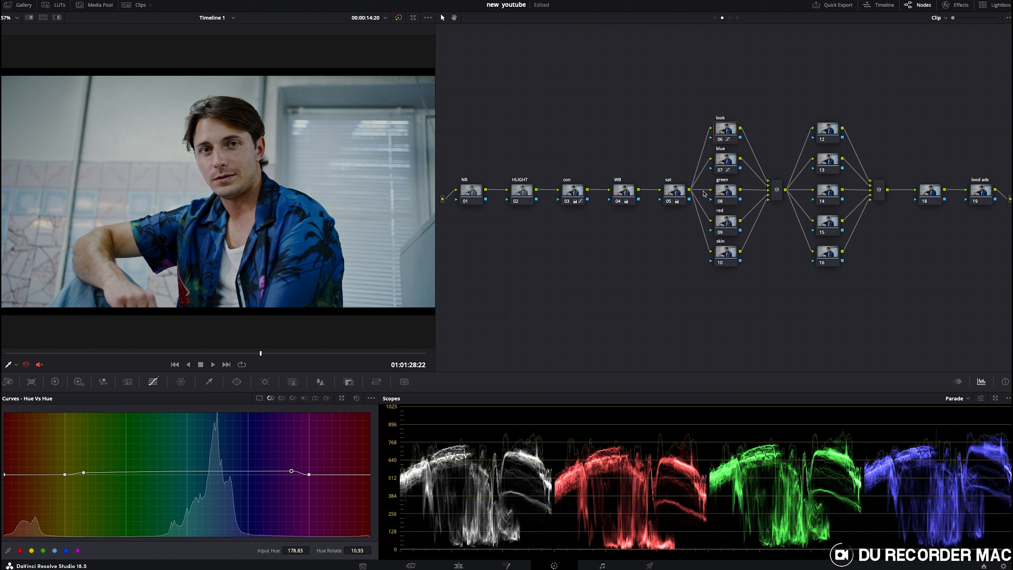
Reset the blue node's Hue Vs Sat curve, select its blue range and raise saturation across the cyan-to-magenta hues
{"action": "left_click", "coordinate": [725, 163]}
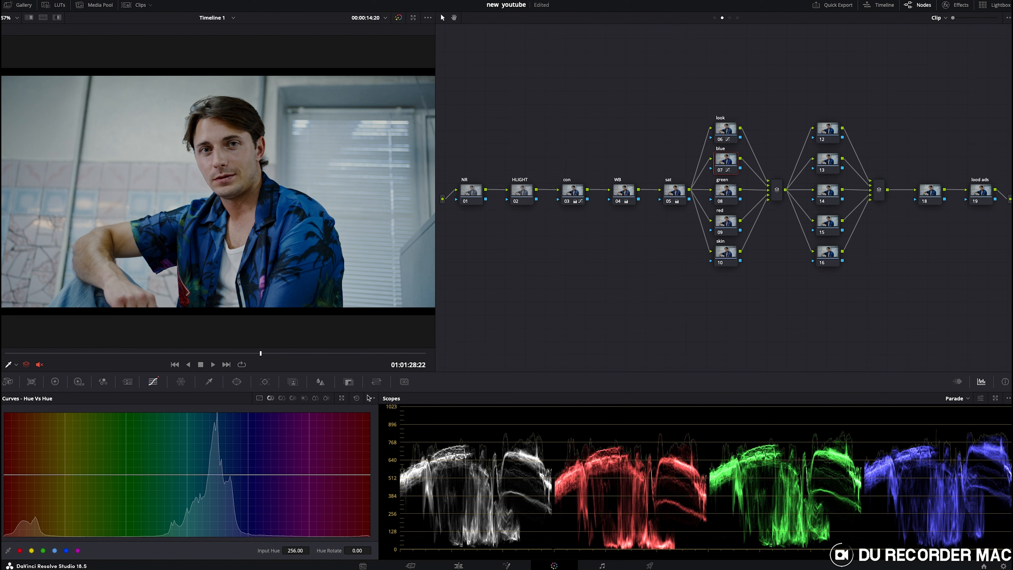
{"action": "left_click", "coordinate": [281, 398]}
{"action": "left_click", "coordinate": [356, 398]}
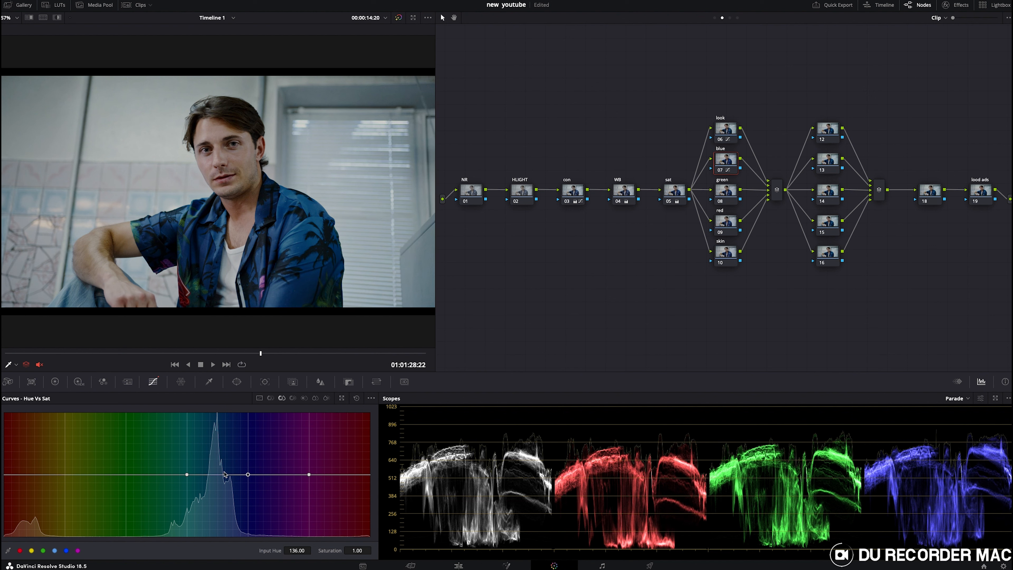
{"action": "left_click_drag", "start_coordinate": [246, 475], "coordinate": [171, 454]}
{"action": "left_click", "coordinate": [268, 468]}
{"action": "left_click_drag", "start_coordinate": [268, 468], "coordinate": [297, 453]}
Reset the blue node's Hue Vs Lum curve, lower the cyan-to-blue hues slightly and raise the magenta range to Lum Gain 1.16
{"action": "left_click", "coordinate": [293, 399]}
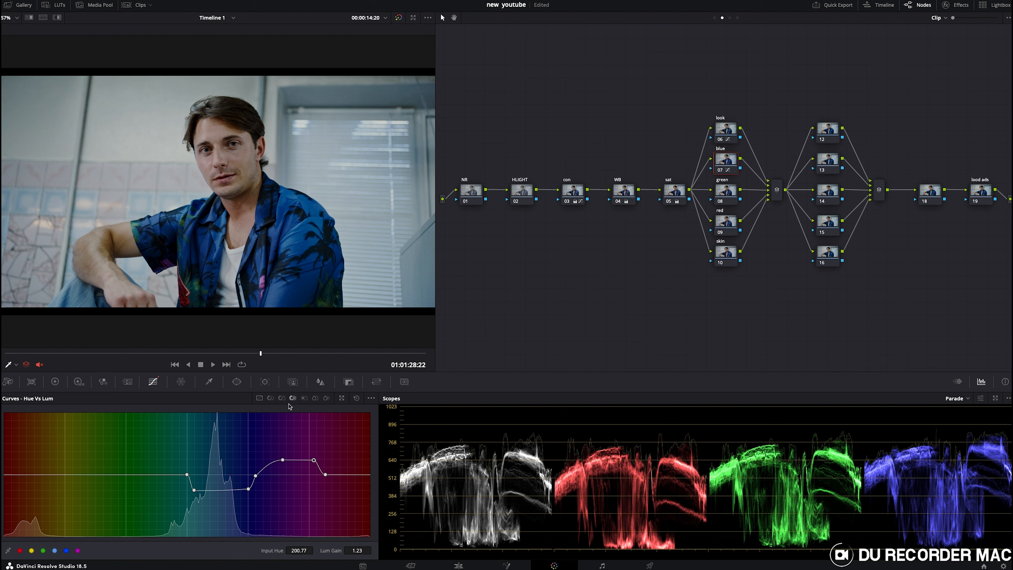
{"action": "left_click", "coordinate": [358, 398]}
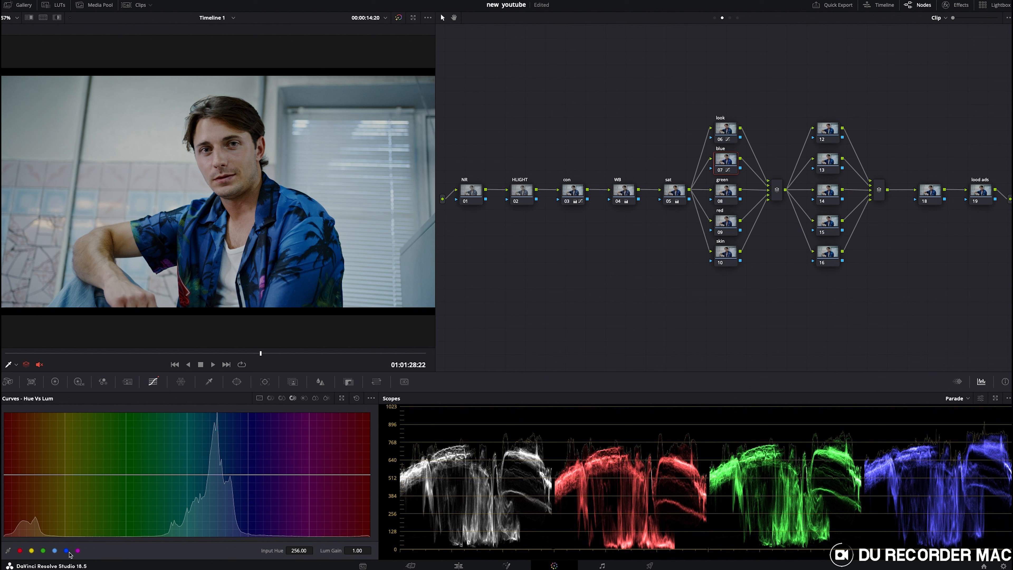
{"action": "left_click_drag", "start_coordinate": [247, 474], "coordinate": [271, 475]}
{"action": "left_click", "coordinate": [248, 481]}
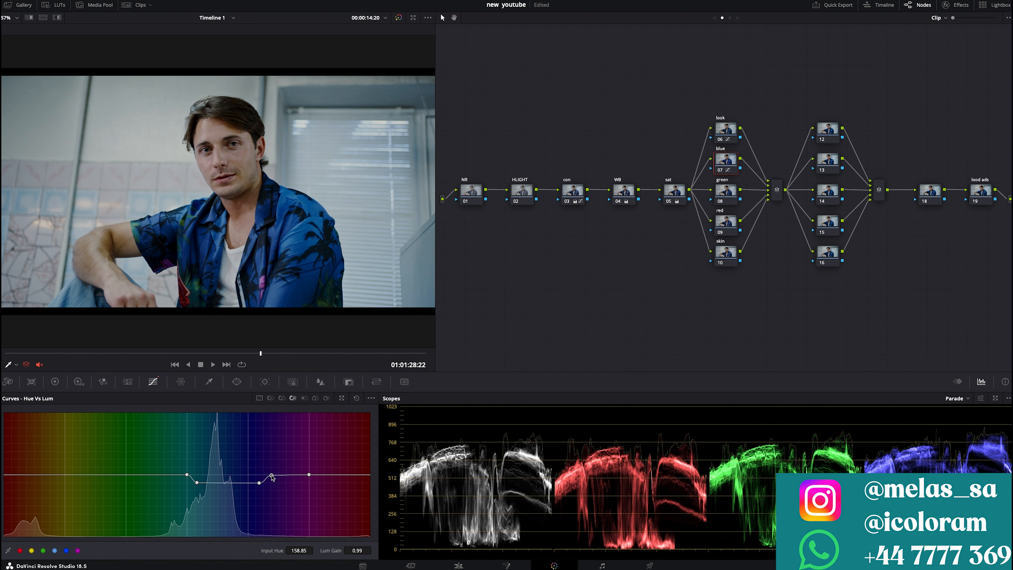
{"action": "left_click", "coordinate": [342, 474]}
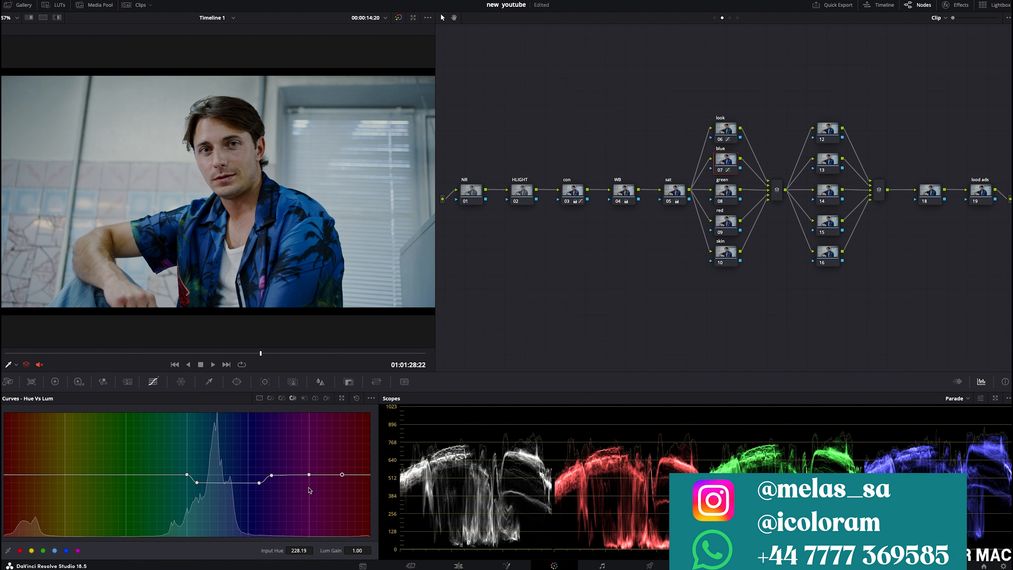
{"action": "left_click_drag", "start_coordinate": [309, 475], "coordinate": [280, 465]}
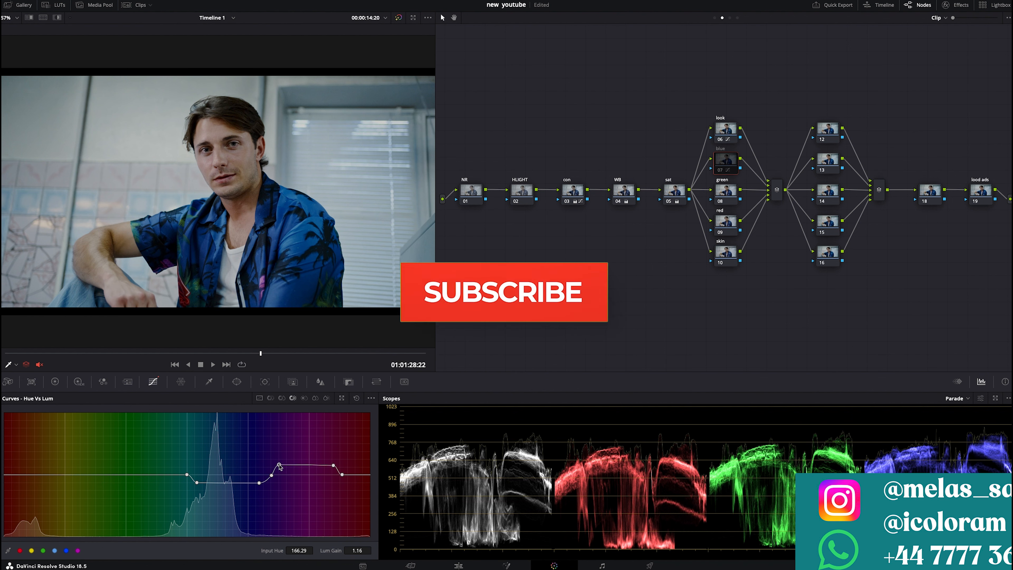
Raise the green-to-cyan hues to a Saturation of 1.26 on the green node's Hue Vs Sat curve
{"action": "left_click", "coordinate": [726, 191]}
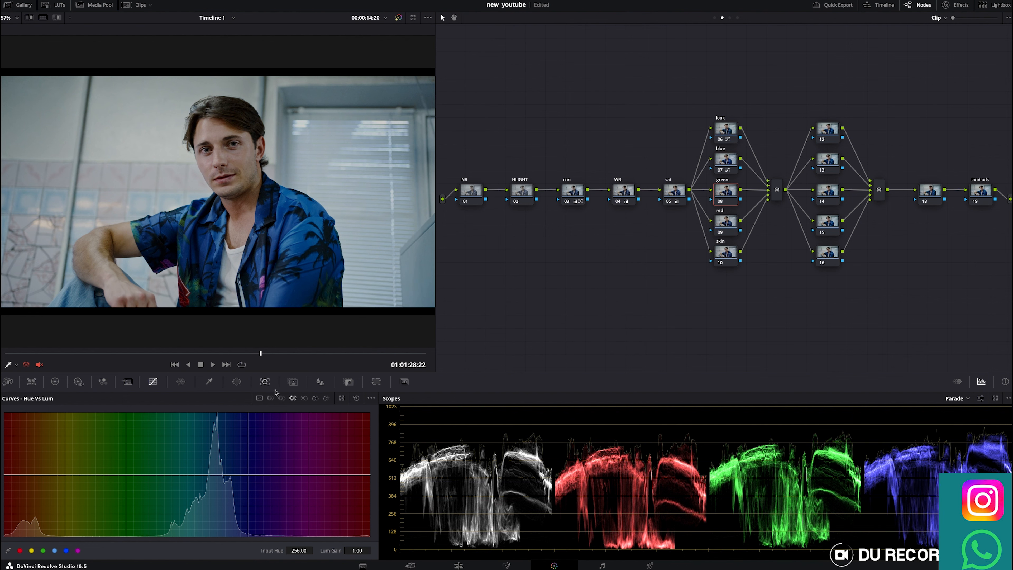
{"action": "left_click", "coordinate": [282, 398]}
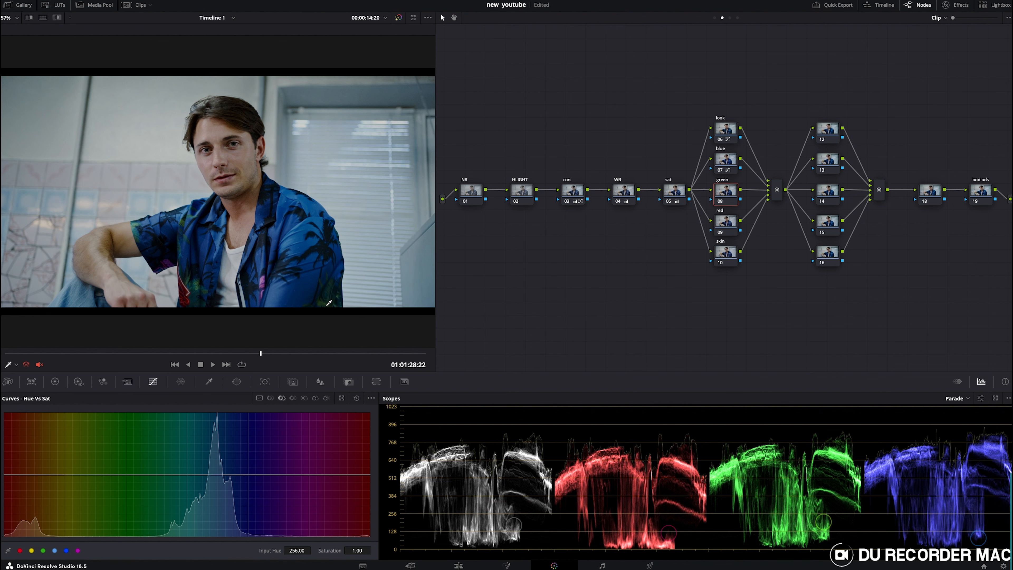
{"action": "left_click_drag", "start_coordinate": [157, 474], "coordinate": [201, 459]}
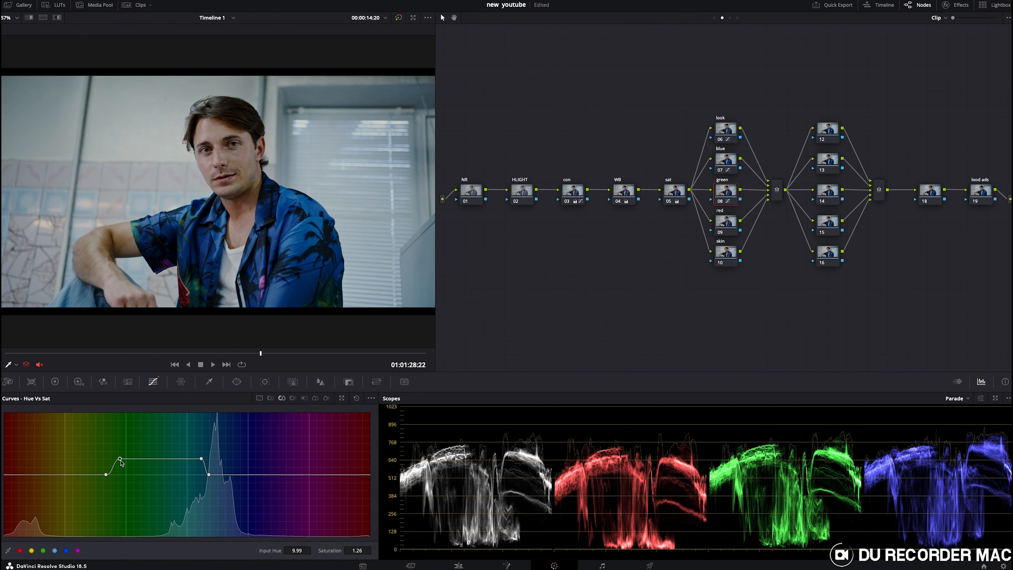
Raise the green range on the green node's Hue Vs Hue curve, setting the yellow-green point's Hue Rotate to 33.93
{"action": "left_click", "coordinate": [270, 398]}
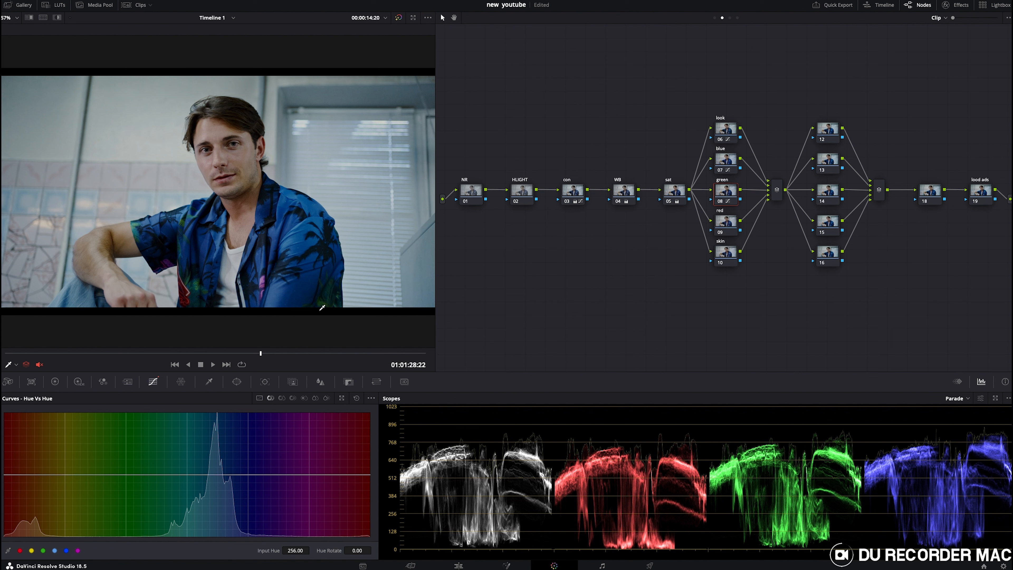
{"action": "left_click", "coordinate": [43, 550]}
{"action": "left_click_drag", "start_coordinate": [126, 474], "coordinate": [97, 463]}
{"action": "left_click", "coordinate": [90, 475]}
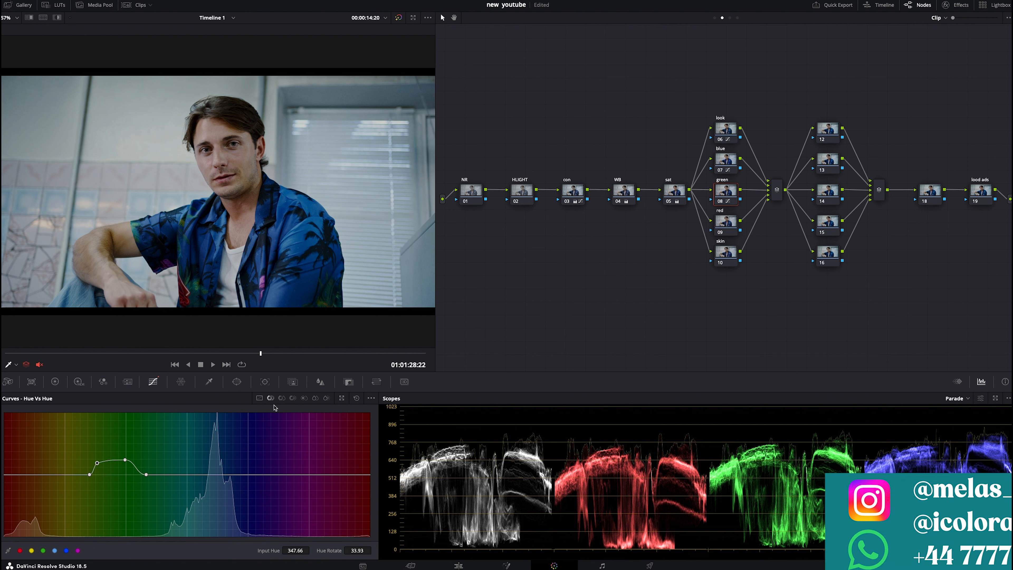
Raise the yellow-to-cyan range of the green node's Hue Vs Lum curve to about 1.19 and compare the node off and on
{"action": "left_click", "coordinate": [293, 399]}
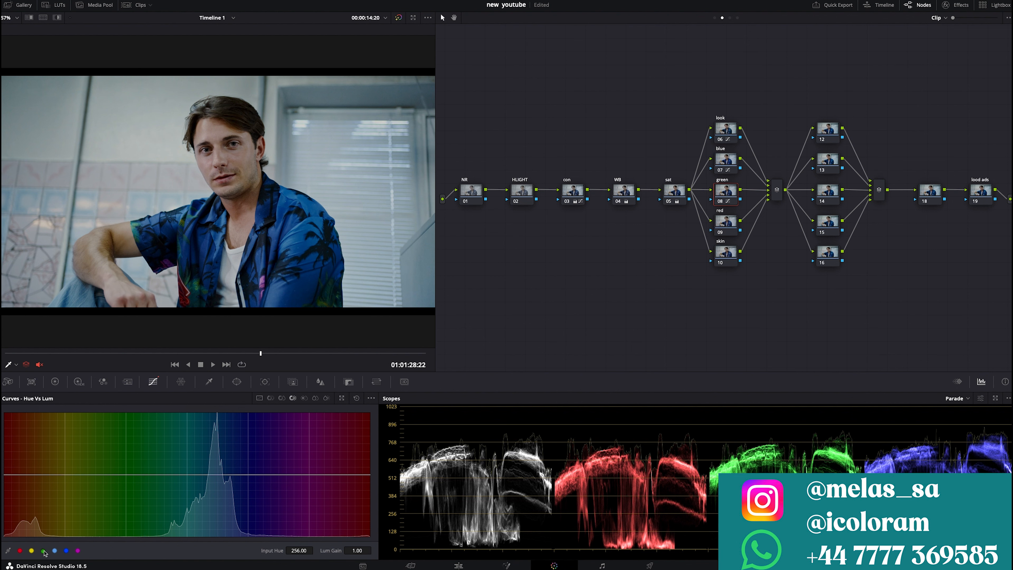
{"action": "left_click_drag", "start_coordinate": [126, 474], "coordinate": [78, 465]}
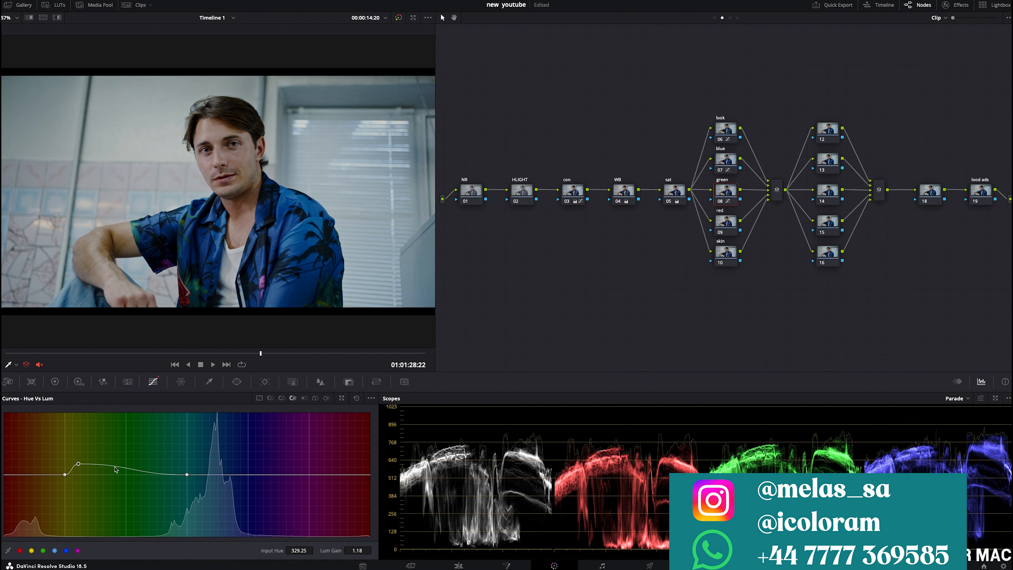
{"action": "left_click_drag", "start_coordinate": [184, 466], "coordinate": [167, 464]}
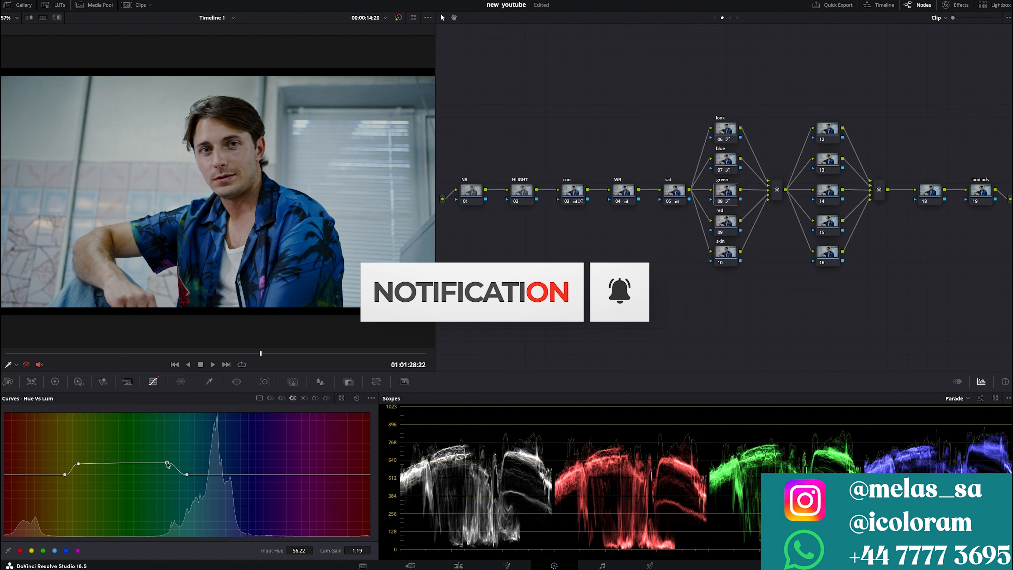
{"action": "key", "text": "ctrl+d"}
{"action": "key", "text": "ctrl+d"}
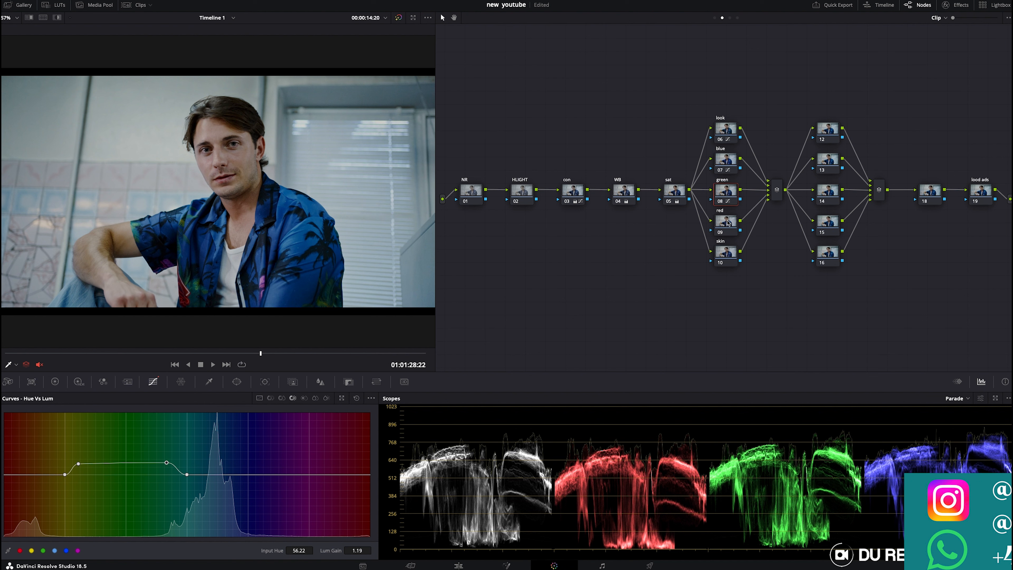
Sample the shirt's red print for the red node's Hue Vs Hue curve and compare the image with the node off and on
{"action": "left_click", "coordinate": [720, 231]}
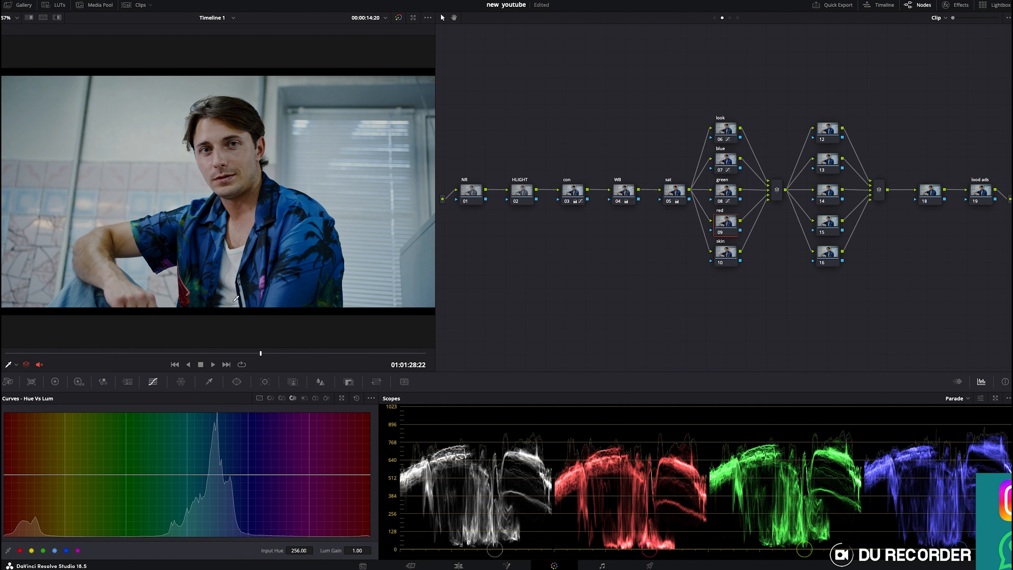
{"action": "left_click", "coordinate": [270, 397]}
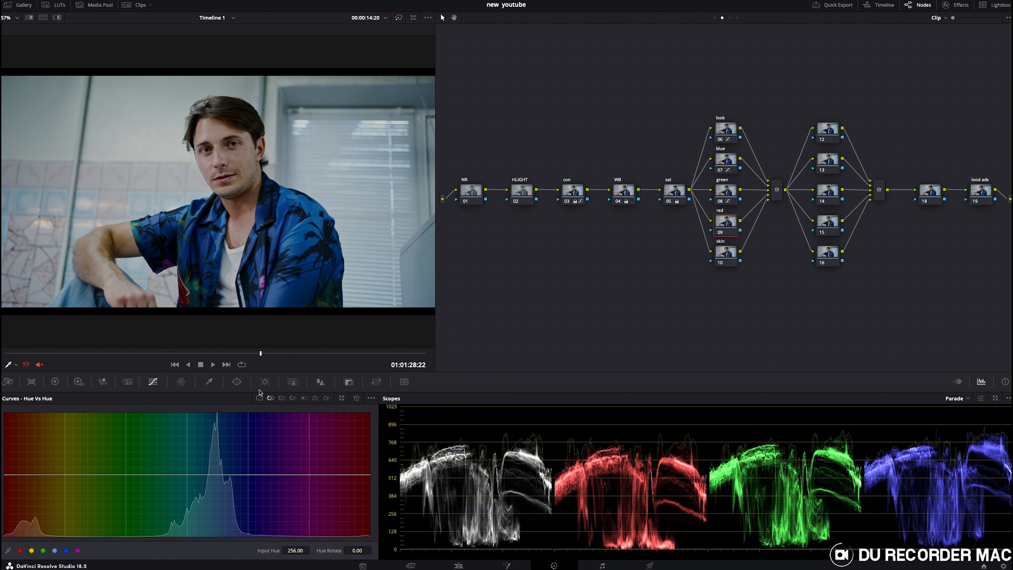
{"action": "left_click", "coordinate": [185, 288]}
{"action": "key", "text": "super+d"}
{"action": "key", "text": "super+d"}
Raise the reds to a Saturation of 1.41 on the red node's Hue Vs Sat curve and compare the node off and on
{"action": "left_click", "coordinate": [283, 399]}
{"action": "left_click_drag", "start_coordinate": [368, 453], "coordinate": [367, 450]}
{"action": "key", "text": "super+d"}
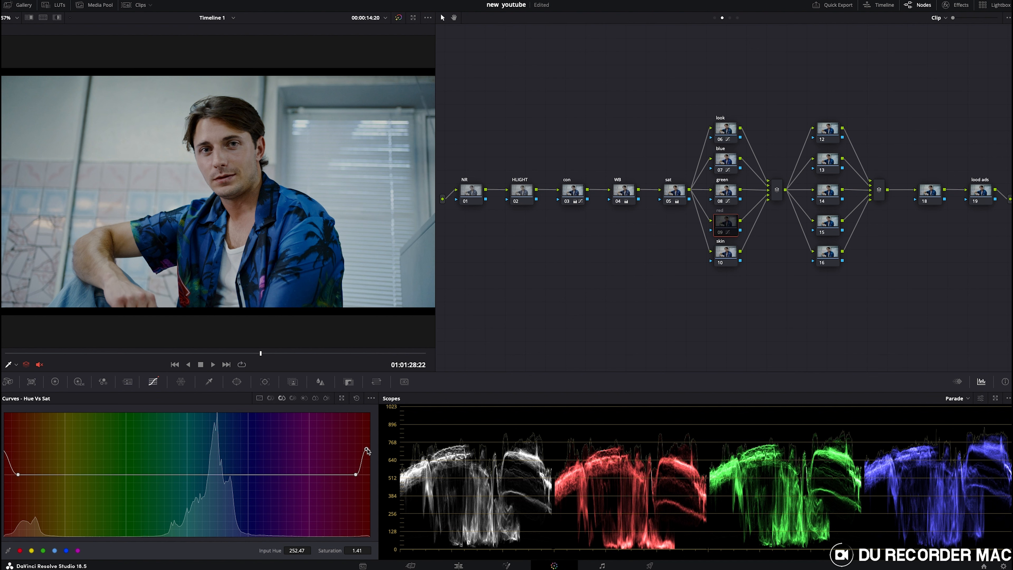
{"action": "key", "text": "super+d"}
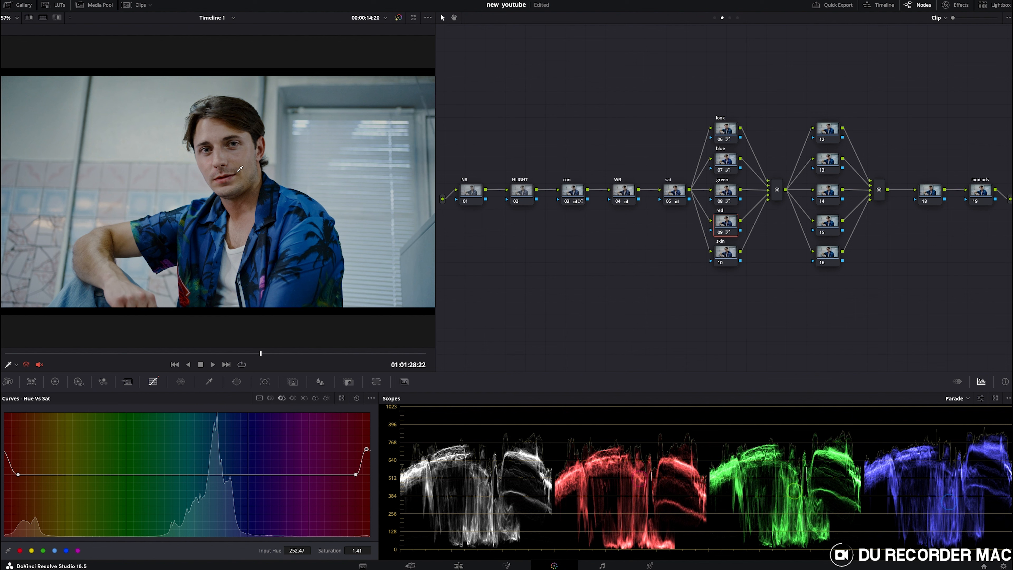
Add a small circular window over the man's mouth on the red node, with Soft 1 at 3.19
{"action": "left_click", "coordinate": [237, 382]}
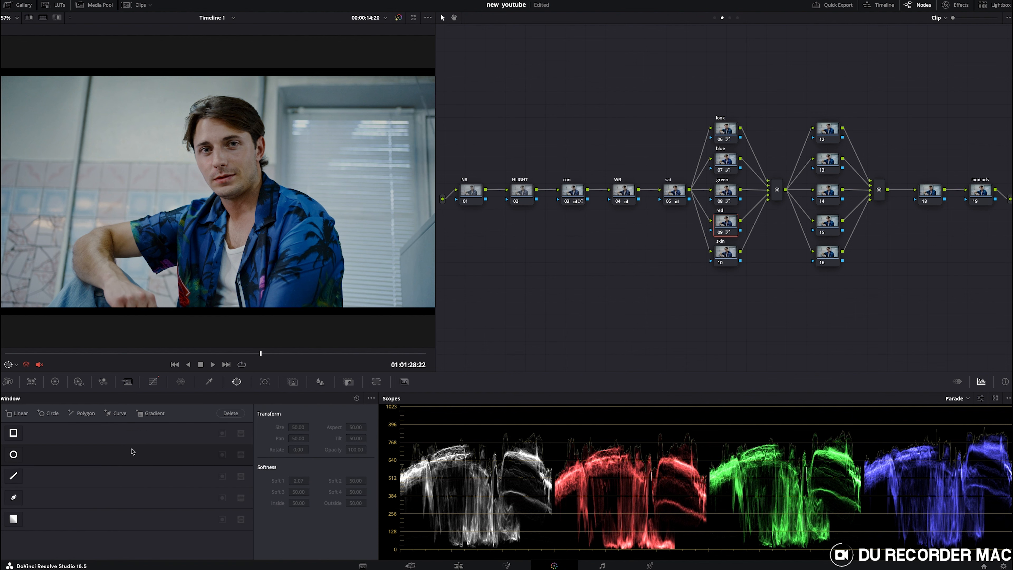
{"action": "left_click", "coordinate": [13, 455]}
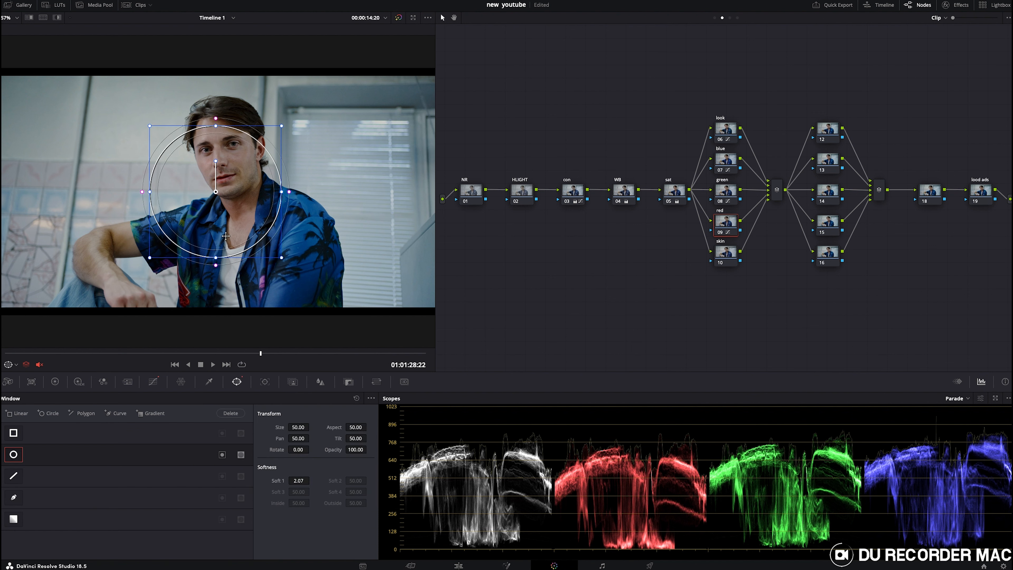
{"action": "left_click_drag", "start_coordinate": [161, 136], "coordinate": [285, 178]}
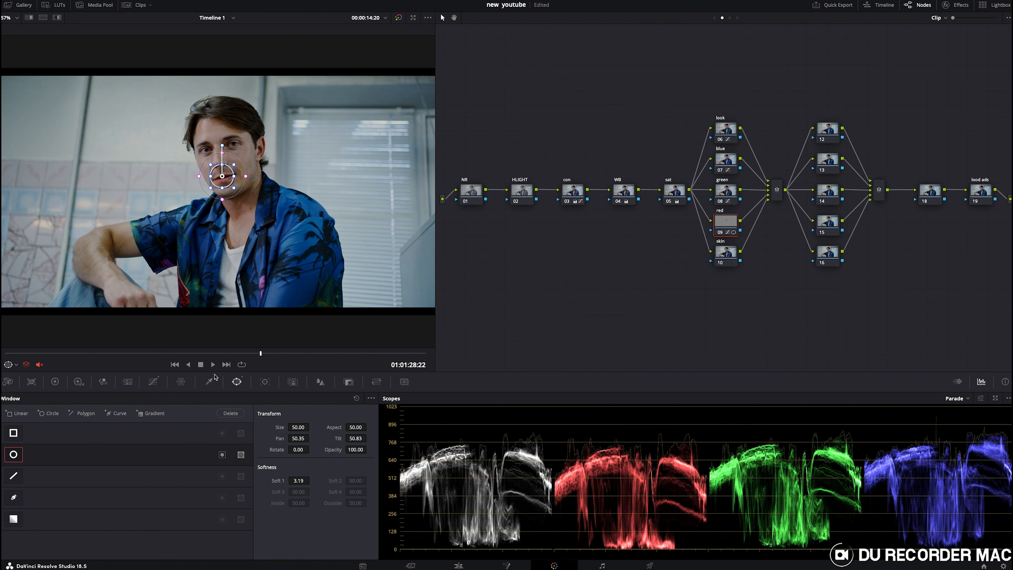
Bypass the grade and track the mouth window forward and in reverse, stopping the track after a short stretch
{"action": "key", "text": "shift+d"}
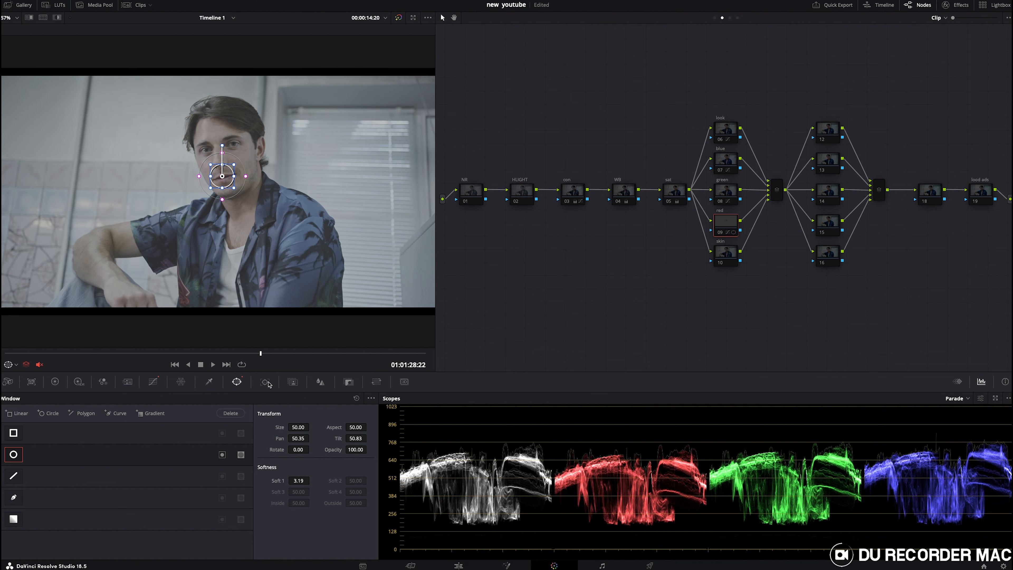
{"action": "left_click", "coordinate": [266, 383]}
{"action": "left_click", "coordinate": [43, 413]}
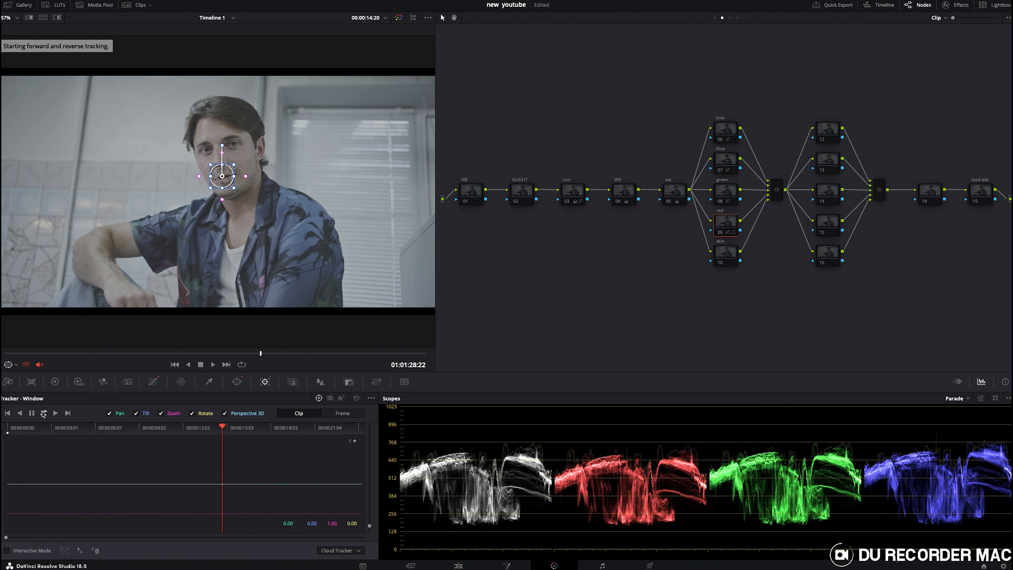
{"action": "left_click", "coordinate": [32, 413]}
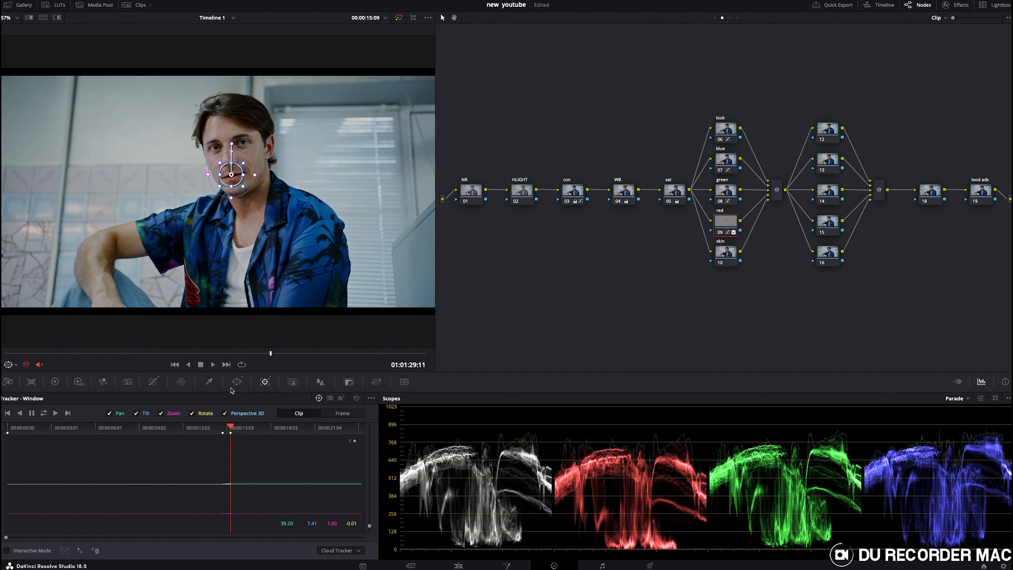
Invert the circular mouth window on the red node so the correction excludes the lips, comparing both inversion states
{"action": "left_click", "coordinate": [237, 382]}
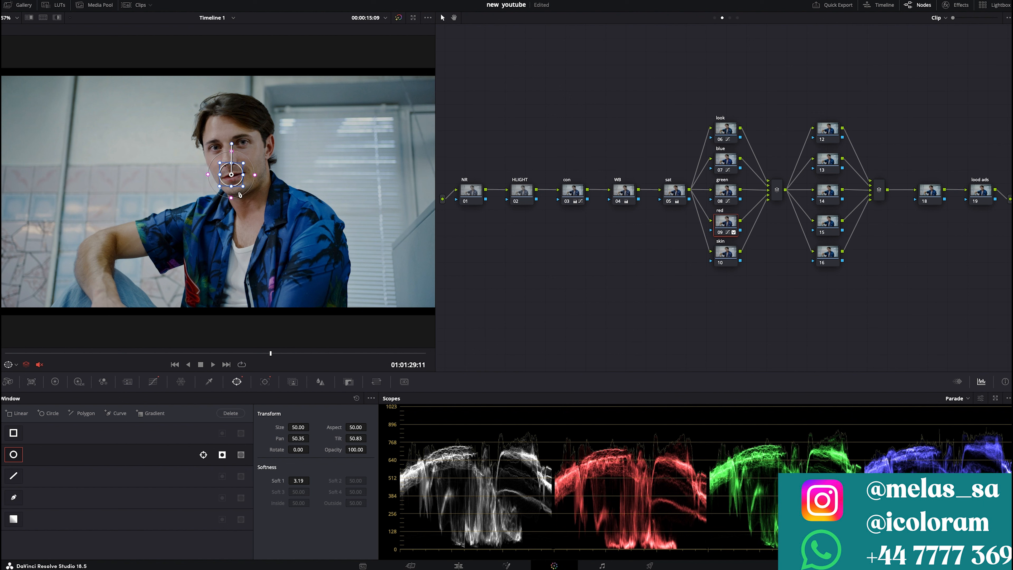
{"action": "left_click", "coordinate": [221, 457]}
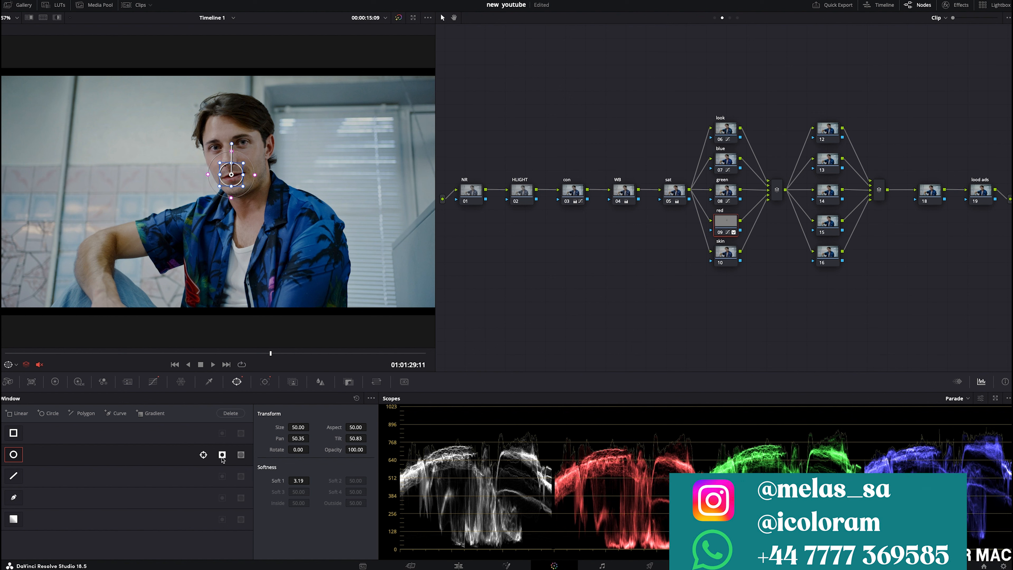
{"action": "scroll", "coordinate": [195, 295], "scroll_direction": "up", "scroll_amount": 6}
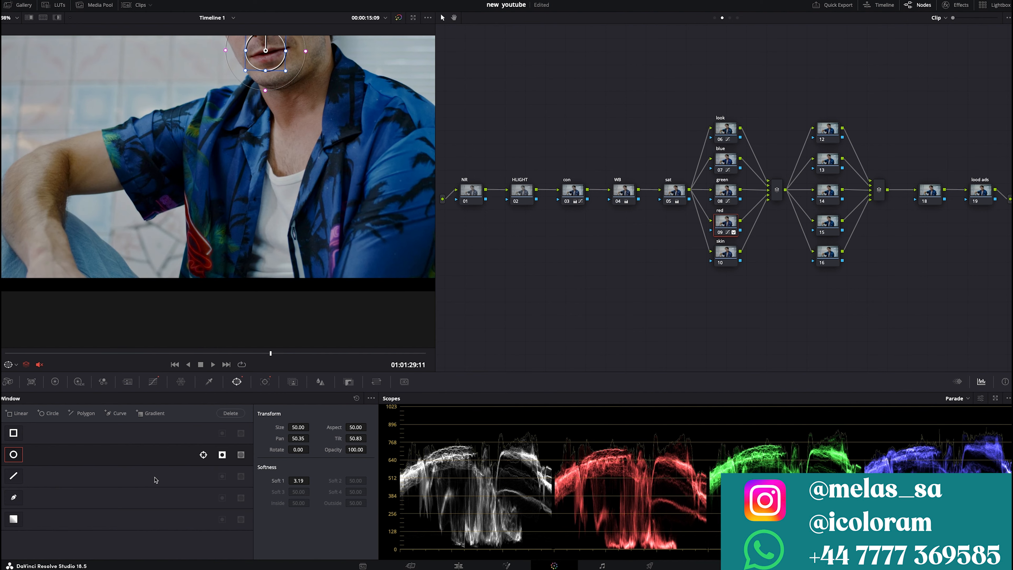
{"action": "left_click", "coordinate": [222, 454]}
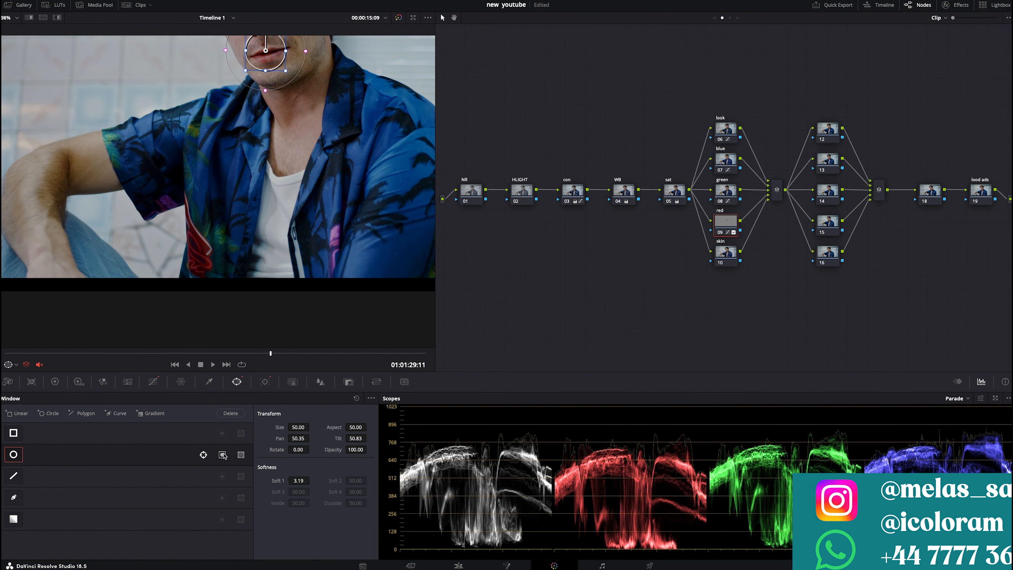
{"action": "left_click_drag", "start_coordinate": [256, 37], "coordinate": [237, 144]}
Sample the man's forehead with the HSL qualifier on the skin node and show the highlighted selection
{"action": "left_click", "coordinate": [721, 256]}
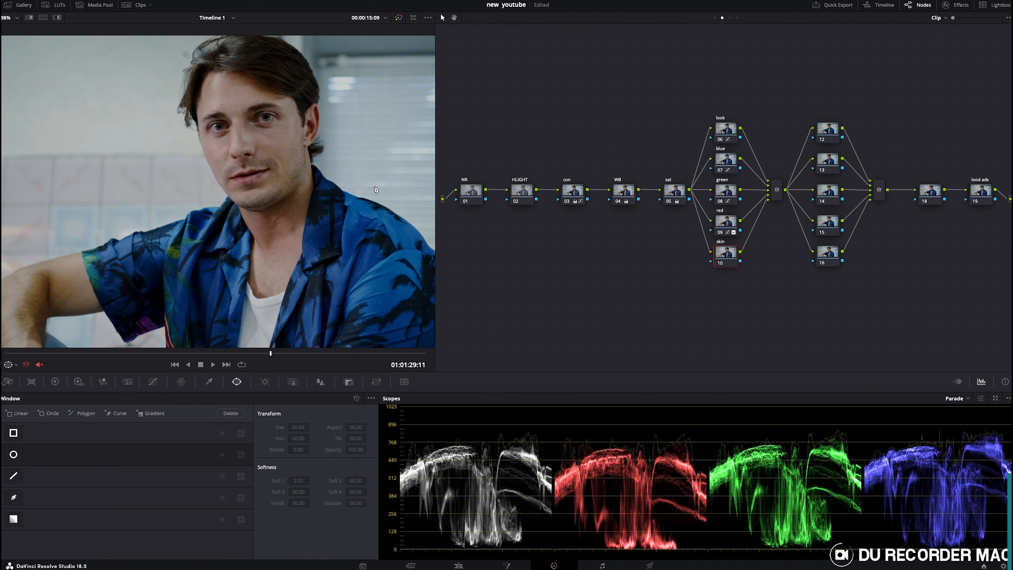
{"action": "left_click", "coordinate": [210, 383]}
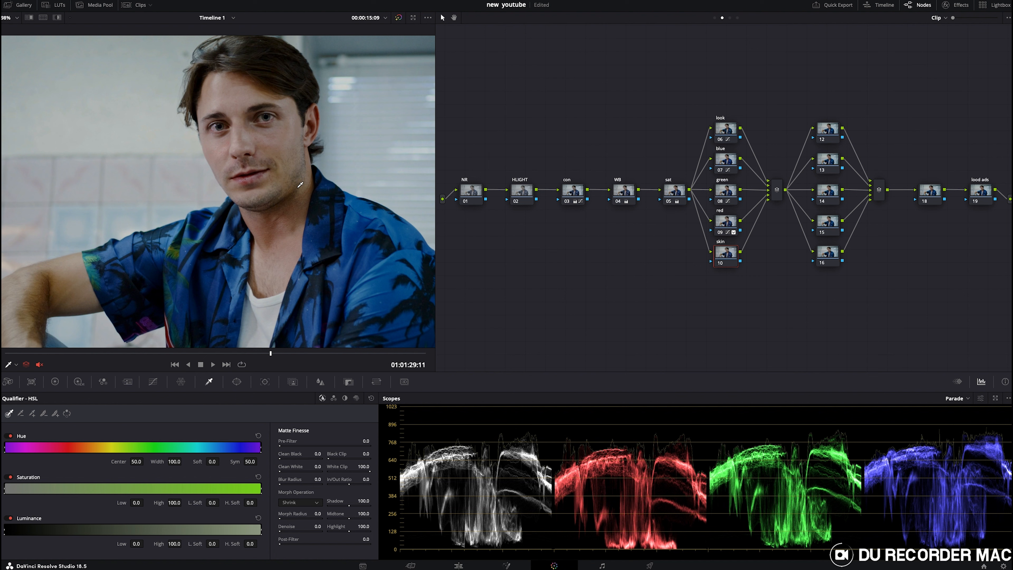
{"action": "left_click", "coordinate": [235, 95]}
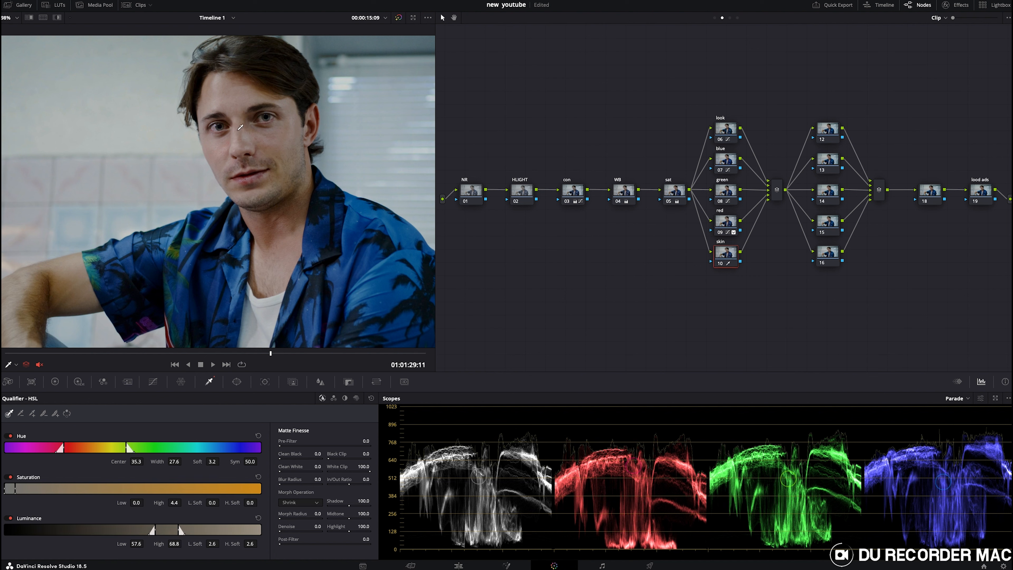
{"action": "left_click", "coordinate": [58, 17]}
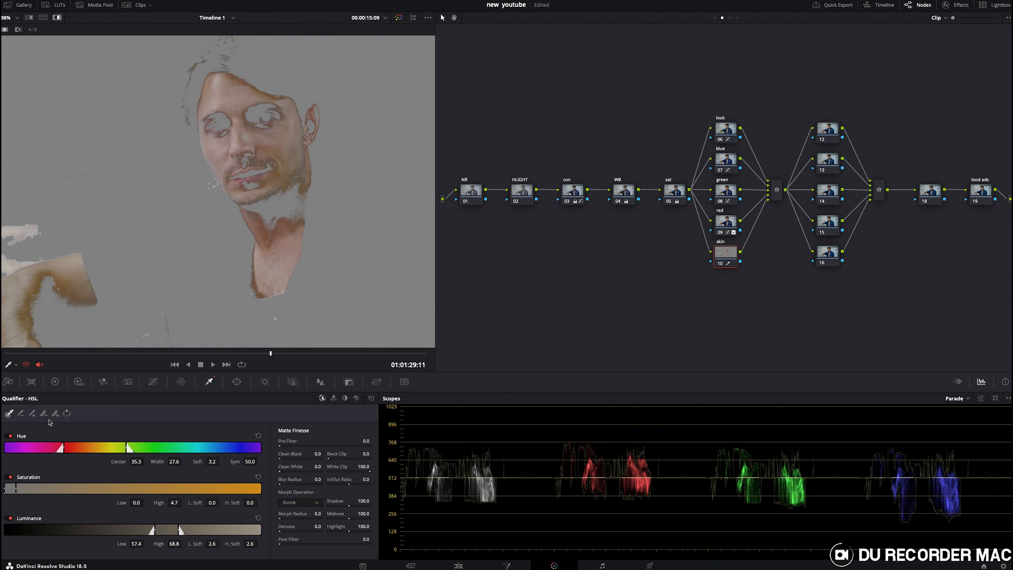
Narrow the skin key to Hue Center 37.5 and Width 10.6, Saturation Low 0.8, and Luminance 51.5 to 68.2
{"action": "scroll", "coordinate": [165, 319], "scroll_direction": "down", "scroll_amount": 3}
{"action": "scroll", "coordinate": [165, 319], "scroll_direction": "down", "scroll_amount": 1}
{"action": "left_click_drag", "start_coordinate": [174, 531], "coordinate": [163, 530]}
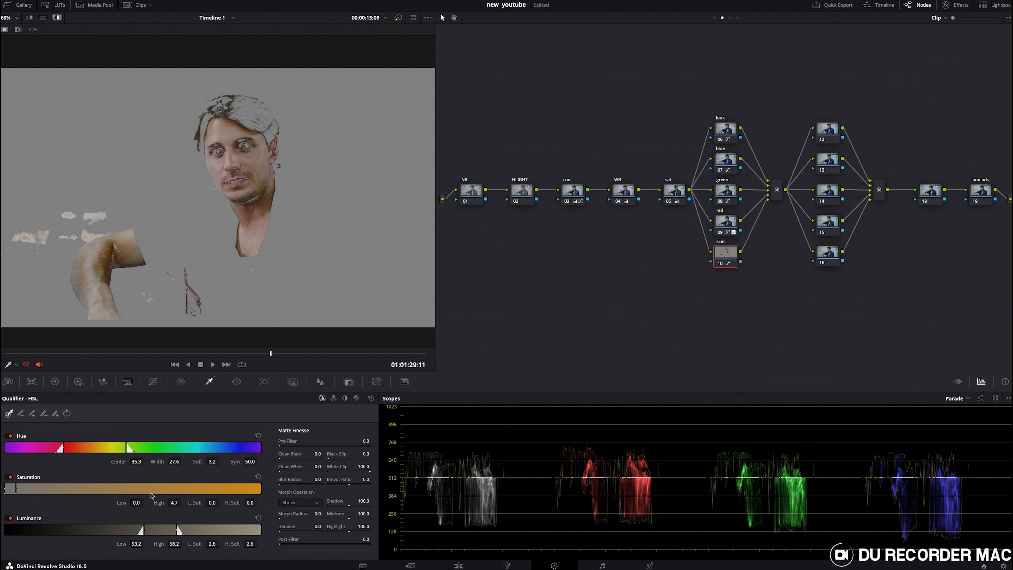
{"action": "left_click_drag", "start_coordinate": [127, 444], "coordinate": [103, 448]}
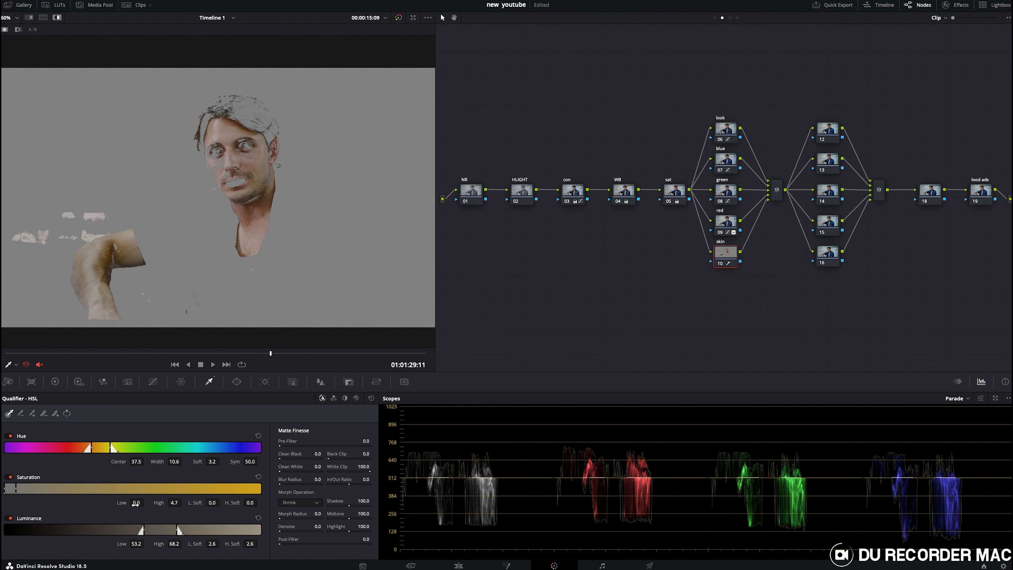
{"action": "left_click", "coordinate": [145, 502]}
{"action": "left_click", "coordinate": [146, 502]}
{"action": "left_click", "coordinate": [146, 502]}
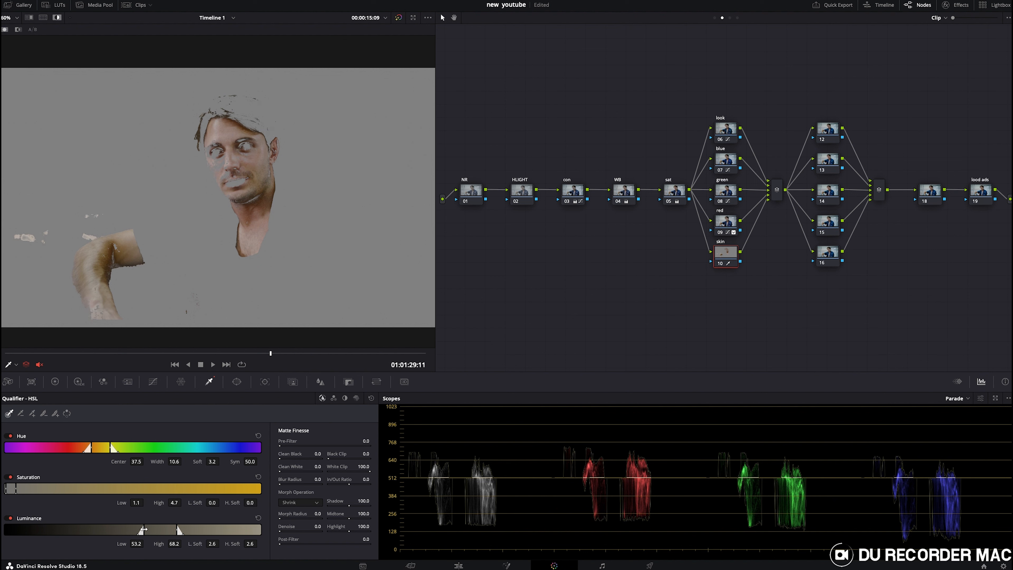
{"action": "left_click_drag", "start_coordinate": [144, 529], "coordinate": [141, 529]}
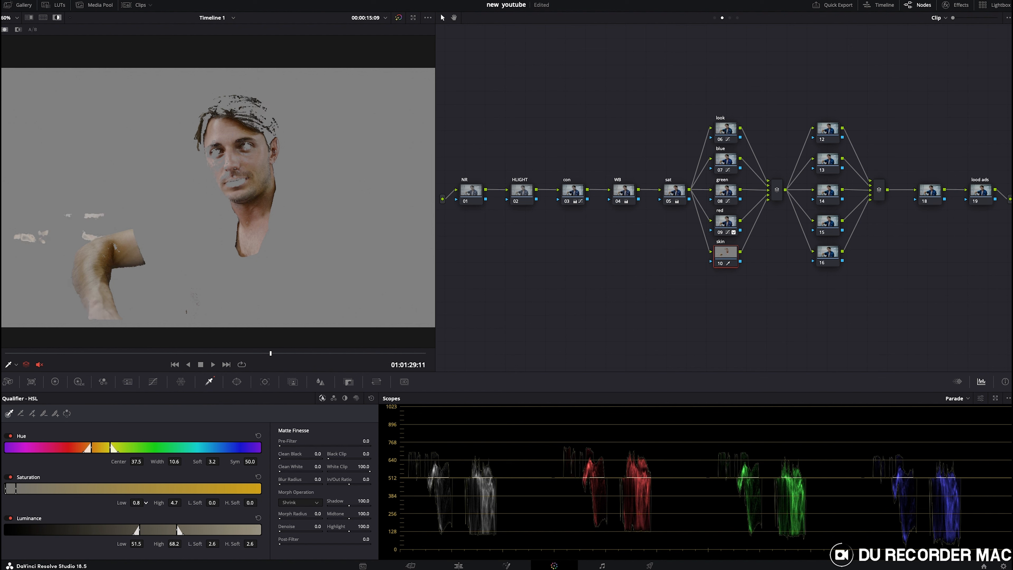
Refine the skin key with Hue Center 33.5, Width 12.2, Saturation 1.2 to 4.9, Luminance 54.0 to 72.4 and Clean White 25.5
{"action": "mouse_move", "coordinate": [95, 447]}
{"action": "left_mouse_down"}
{"action": "mouse_move", "coordinate": [109, 446]}
{"action": "mouse_move", "coordinate": [95, 447]}
{"action": "left_mouse_up"}
{"action": "left_click_drag", "start_coordinate": [147, 529], "coordinate": [147, 529]}
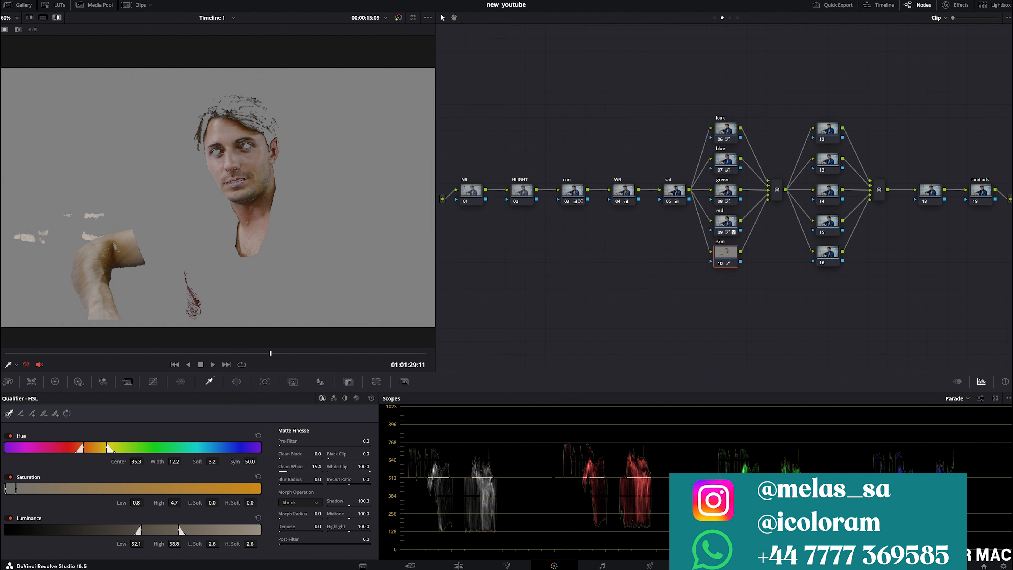
{"action": "left_click_drag", "start_coordinate": [286, 471], "coordinate": [290, 471]}
{"action": "left_click_drag", "start_coordinate": [91, 448], "coordinate": [87, 449]}
{"action": "mouse_move", "coordinate": [137, 502]}
{"action": "left_mouse_down"}
{"action": "mouse_move", "coordinate": [184, 501]}
{"action": "mouse_move", "coordinate": [133, 530]}
{"action": "mouse_move", "coordinate": [187, 529]}
{"action": "left_mouse_up"}
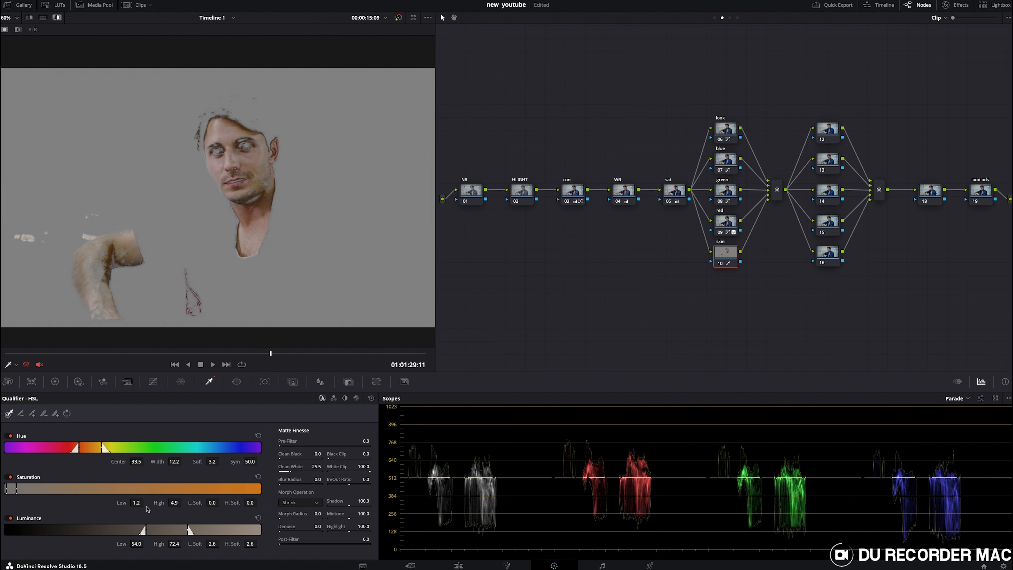
Widen the skin key's Hue Width to 15.6 and clean its matte with Denoise 11.1, Blur Radius 6.8 and Clean Black 32.4
{"action": "left_click_drag", "start_coordinate": [75, 445], "coordinate": [73, 445]}
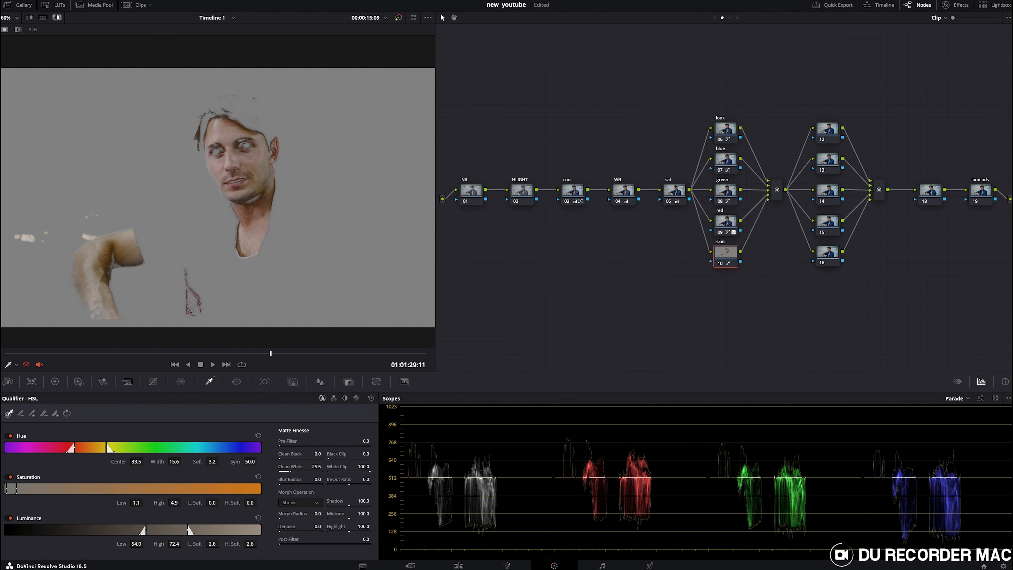
{"action": "left_click_drag", "start_coordinate": [279, 526], "coordinate": [283, 525]}
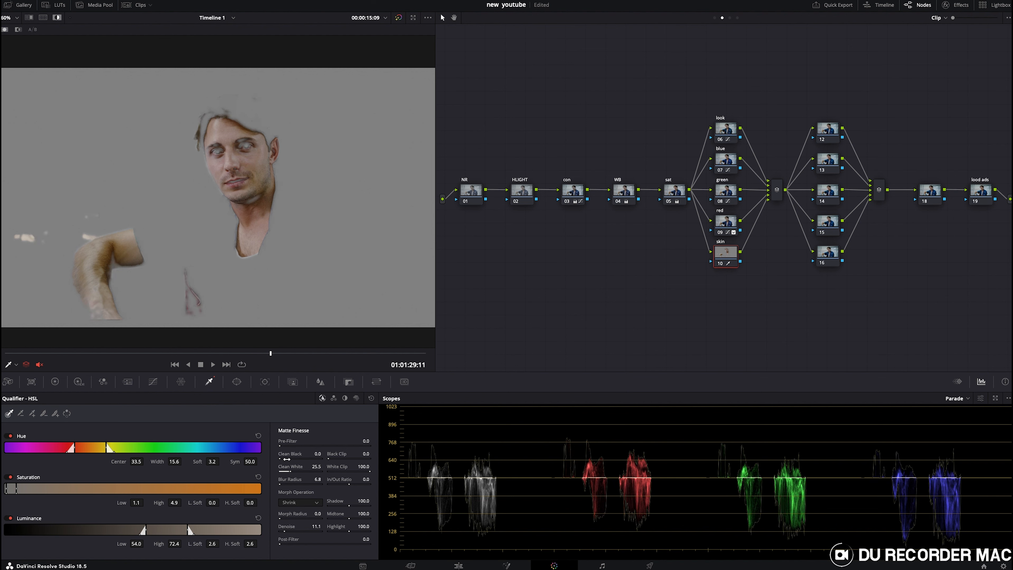
{"action": "left_click_drag", "start_coordinate": [280, 457], "coordinate": [294, 457]}
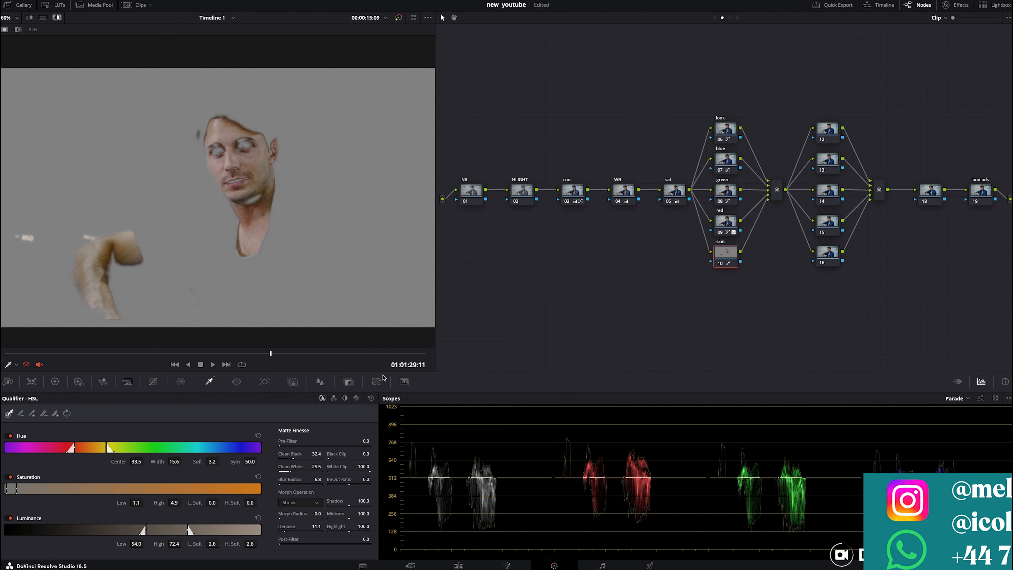
Using the vectorscope, shift the skin node's Gamma slightly toward red (red 0.01) and turn off the highlight view
{"action": "left_click", "coordinate": [957, 398]}
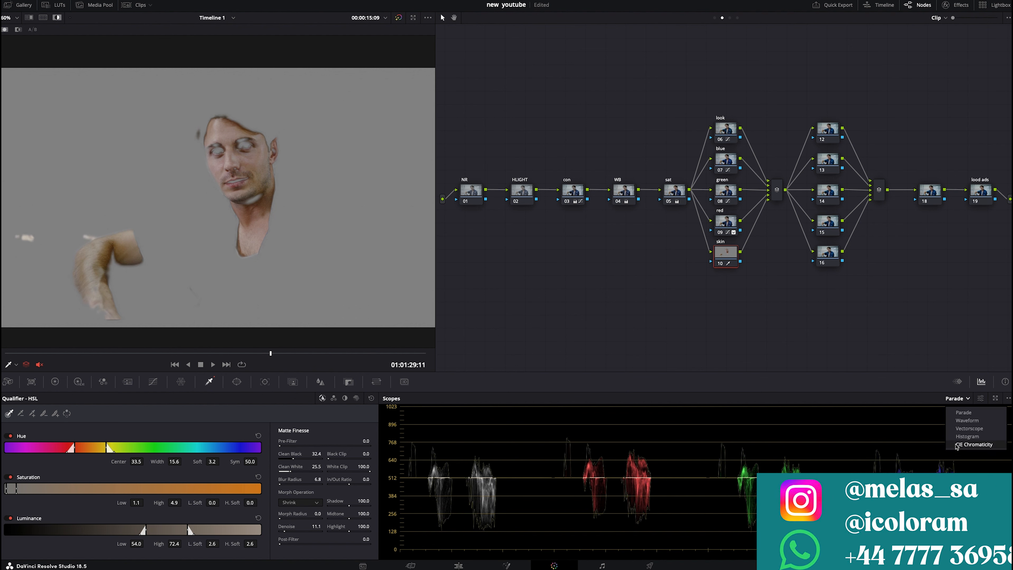
{"action": "left_click", "coordinate": [965, 428]}
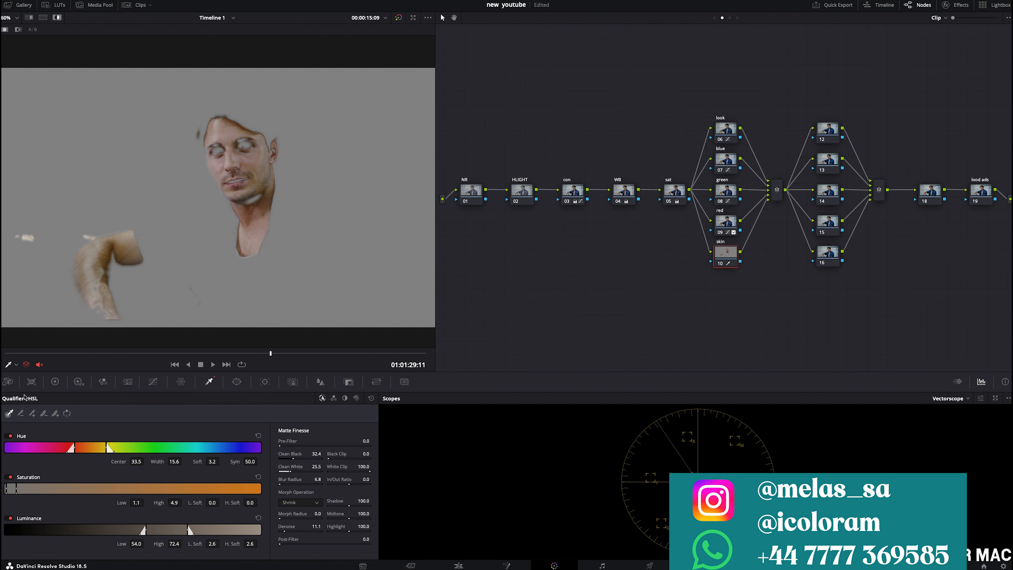
{"action": "left_click", "coordinate": [56, 382]}
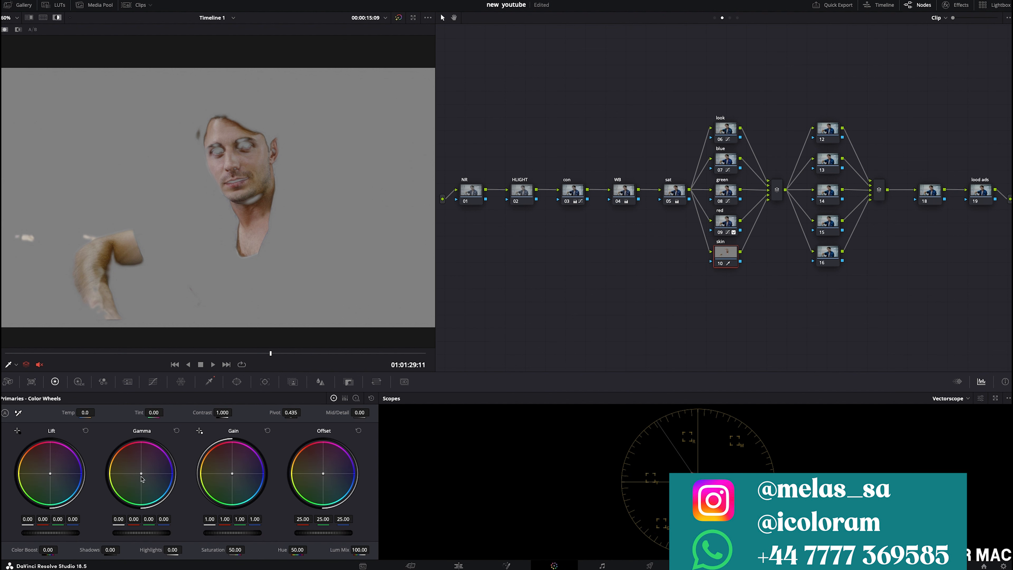
{"action": "left_click_drag", "start_coordinate": [143, 480], "coordinate": [143, 477]}
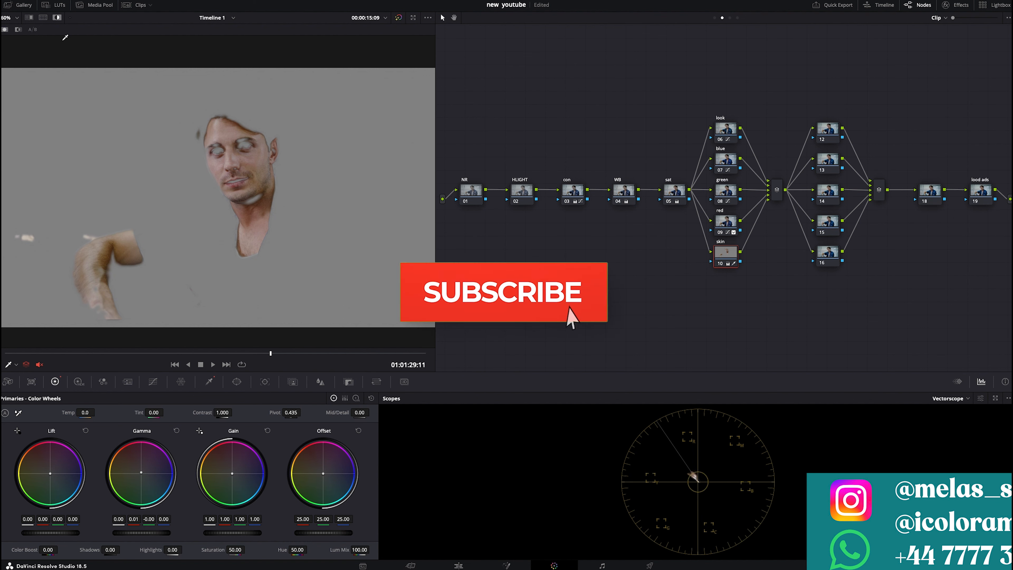
{"action": "key", "text": "shift+h"}
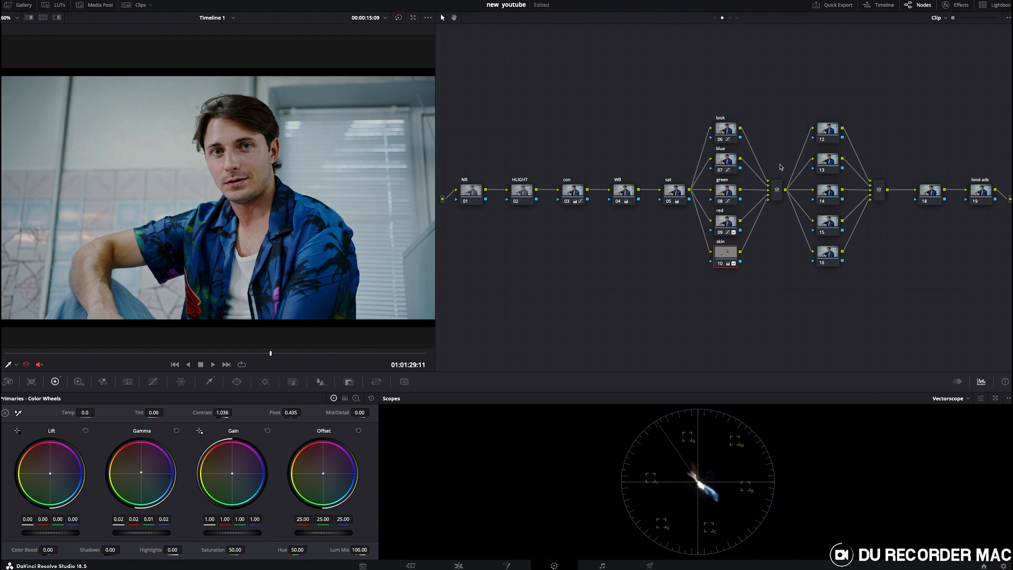
Search the effects library for "POP" and apply Texture Pop to the skin node
{"action": "left_click", "coordinate": [959, 5]}
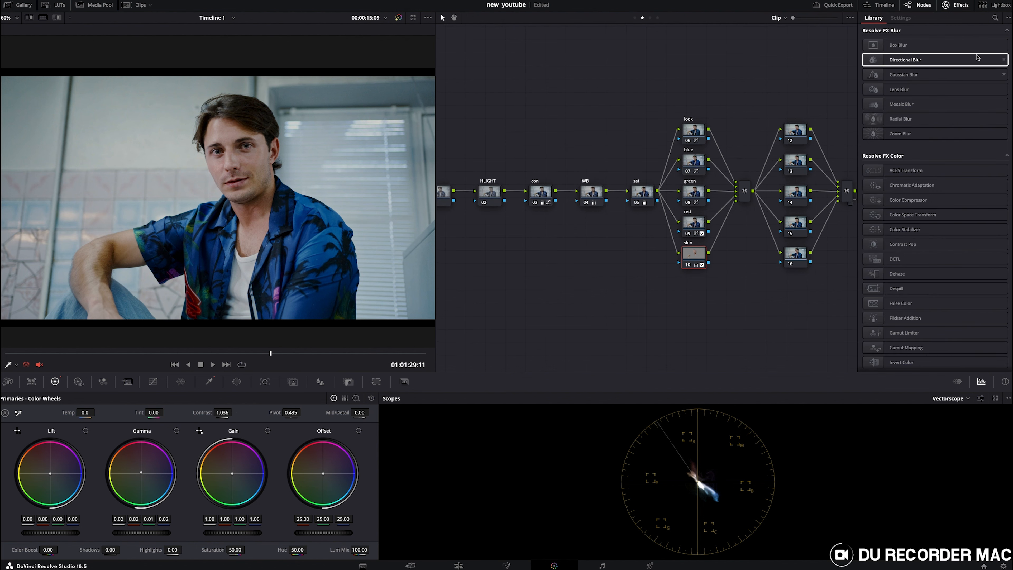
{"action": "left_click", "coordinate": [996, 19]}
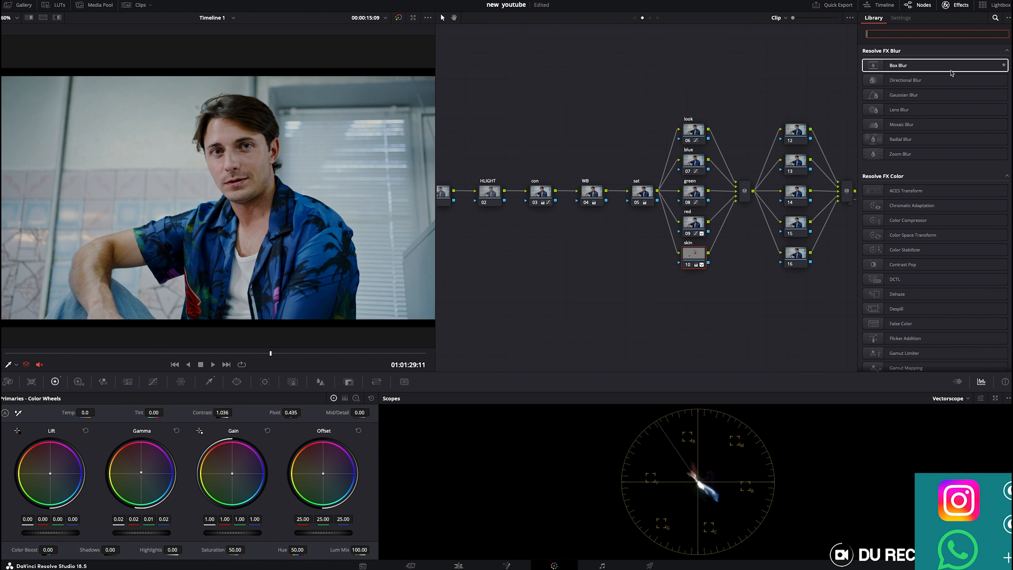
{"action": "type", "text": "POP"}
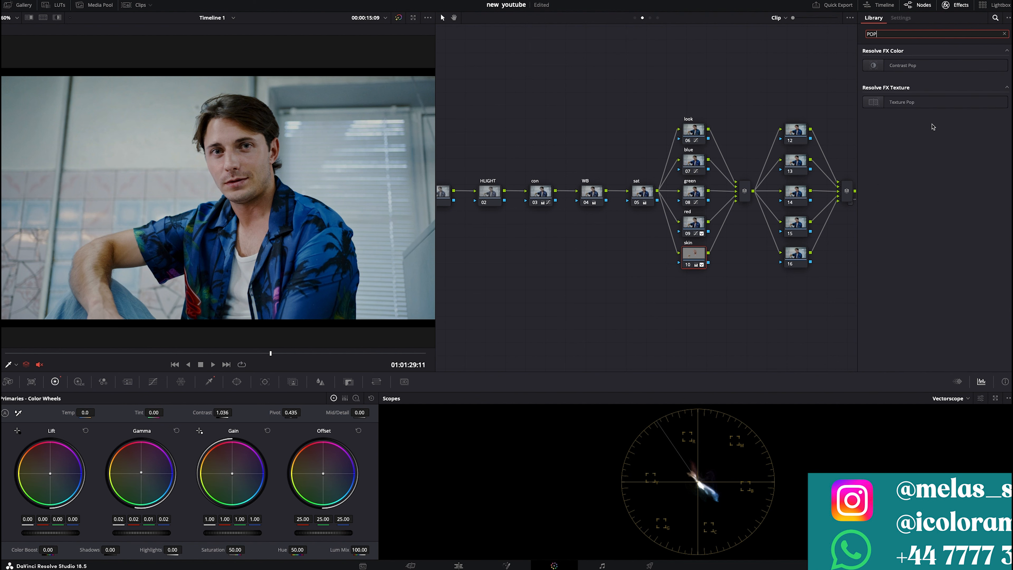
{"action": "left_click_drag", "start_coordinate": [910, 102], "coordinate": [698, 257]}
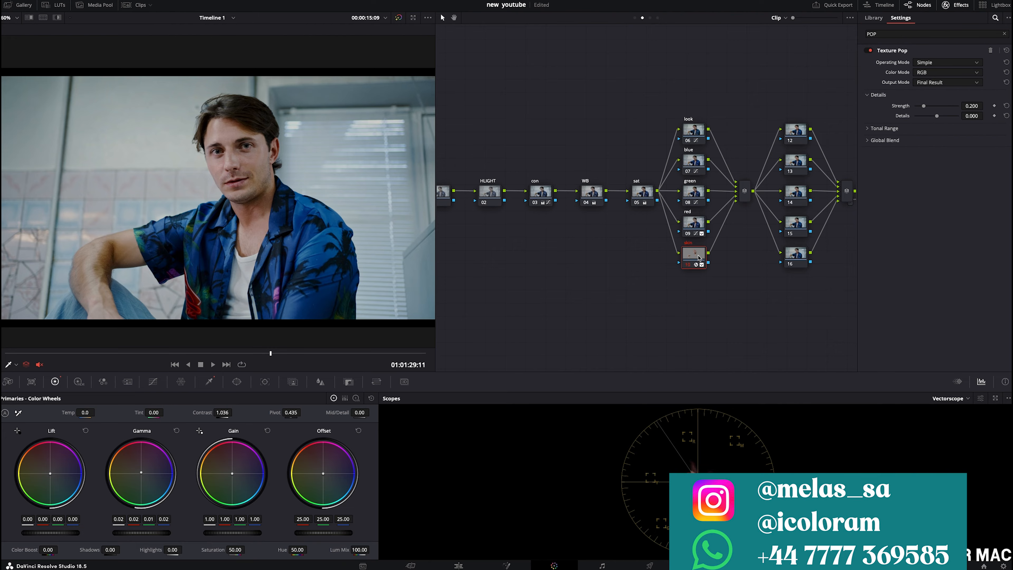
Enlarge the view of the face and set Texture Pop to Advanced mode with Fine -0.119 and Tiny 0.083
{"action": "key", "text": "alt+f"}
{"action": "scroll", "coordinate": [672, 332], "scroll_direction": "up", "scroll_amount": 5}
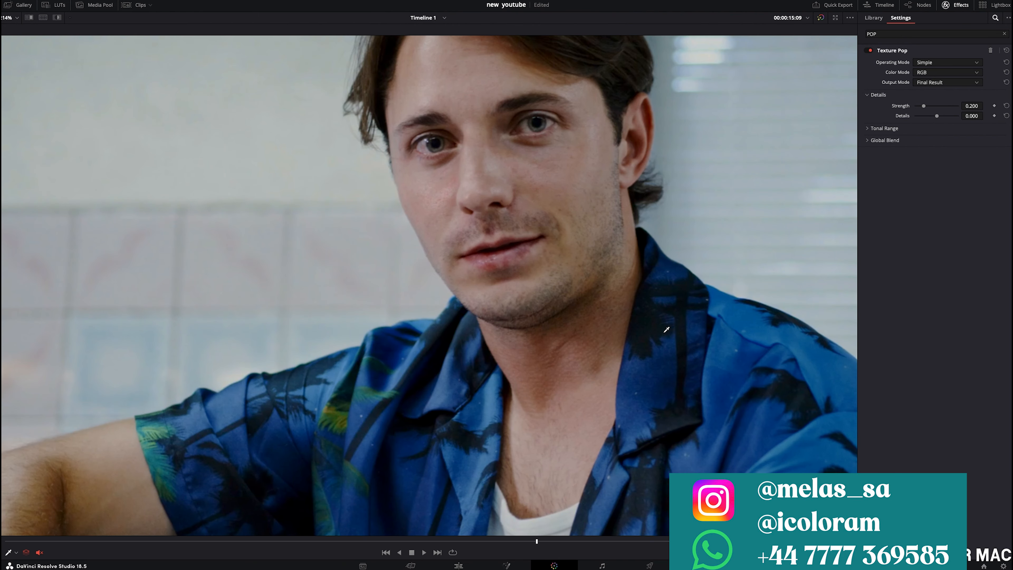
{"action": "left_click_drag", "start_coordinate": [607, 264], "coordinate": [606, 417]}
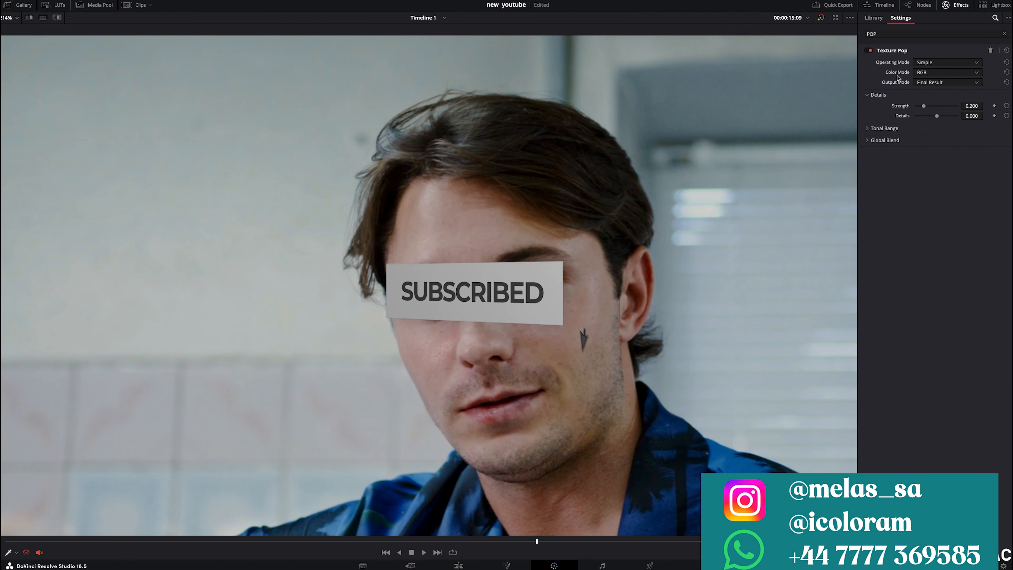
{"action": "left_click", "coordinate": [947, 62]}
{"action": "left_click", "coordinate": [929, 82]}
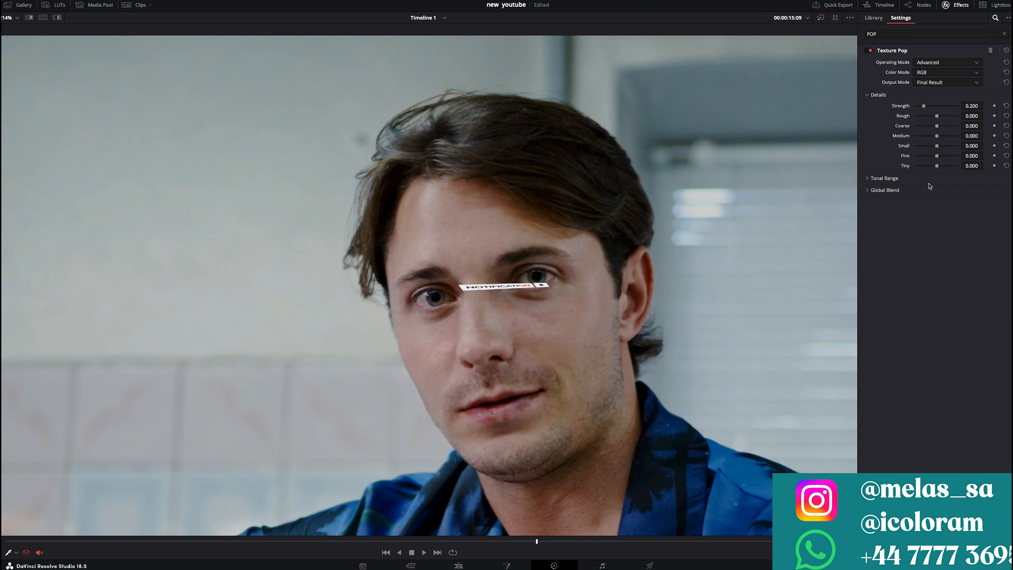
{"action": "left_click_drag", "start_coordinate": [937, 156], "coordinate": [929, 165]}
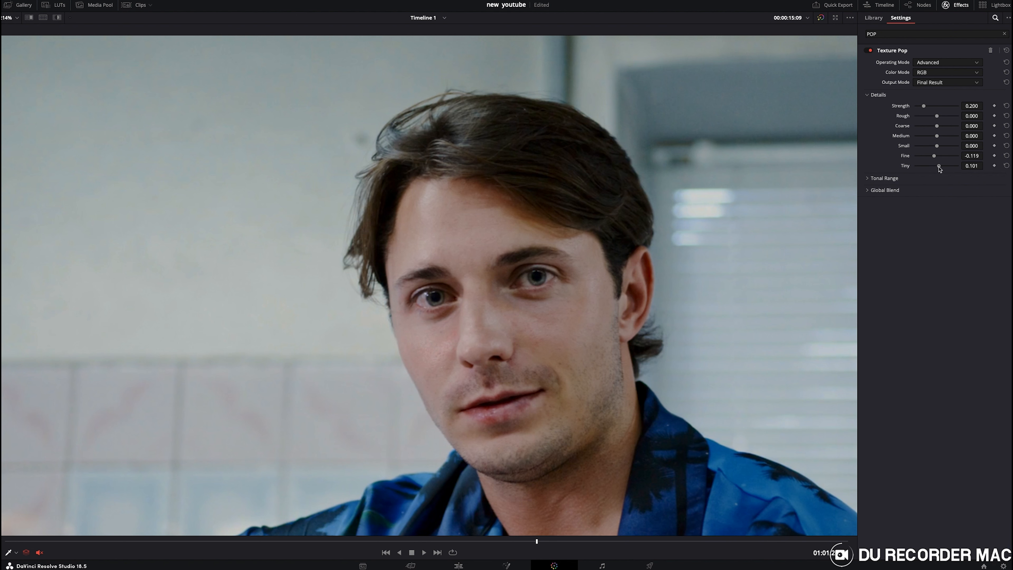
{"action": "left_click_drag", "start_coordinate": [938, 166], "coordinate": [938, 167]}
Return to the regular layout with the whole frame in view, then select node 12 and close the effects library
{"action": "key", "text": "alt+f"}
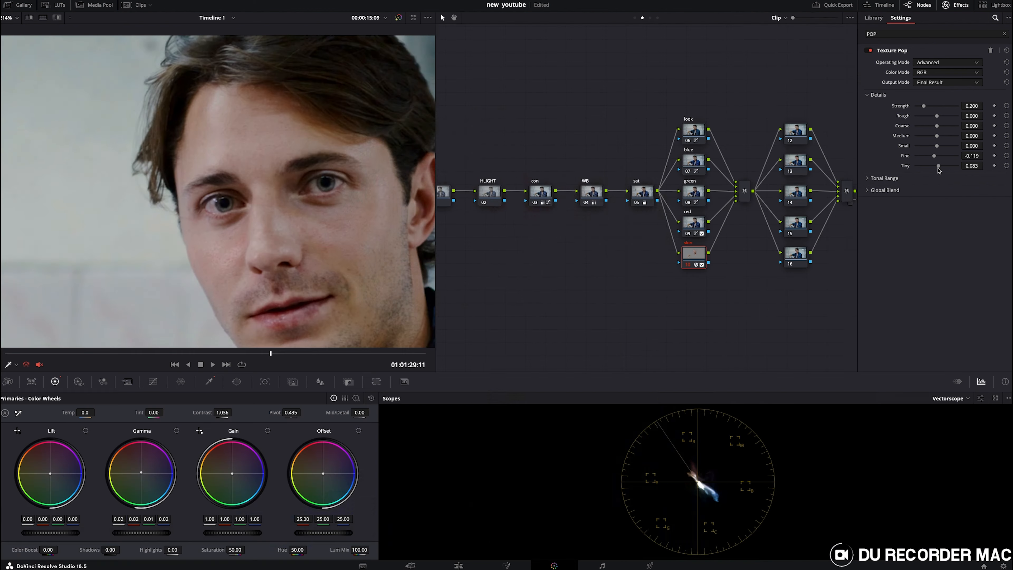
{"action": "scroll", "coordinate": [283, 266], "scroll_direction": "down", "scroll_amount": 5}
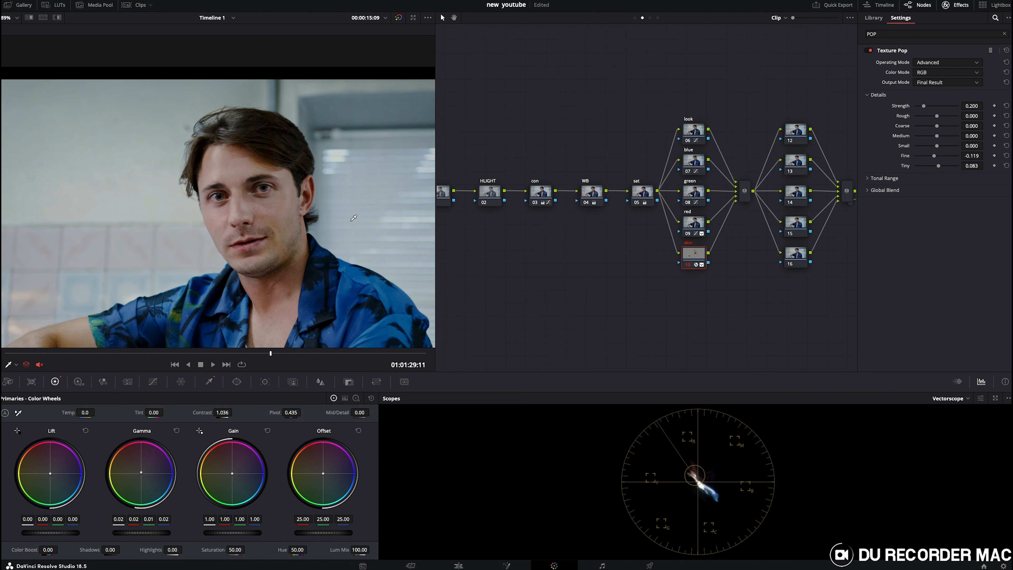
{"action": "scroll", "coordinate": [284, 266], "scroll_direction": "down", "scroll_amount": 3}
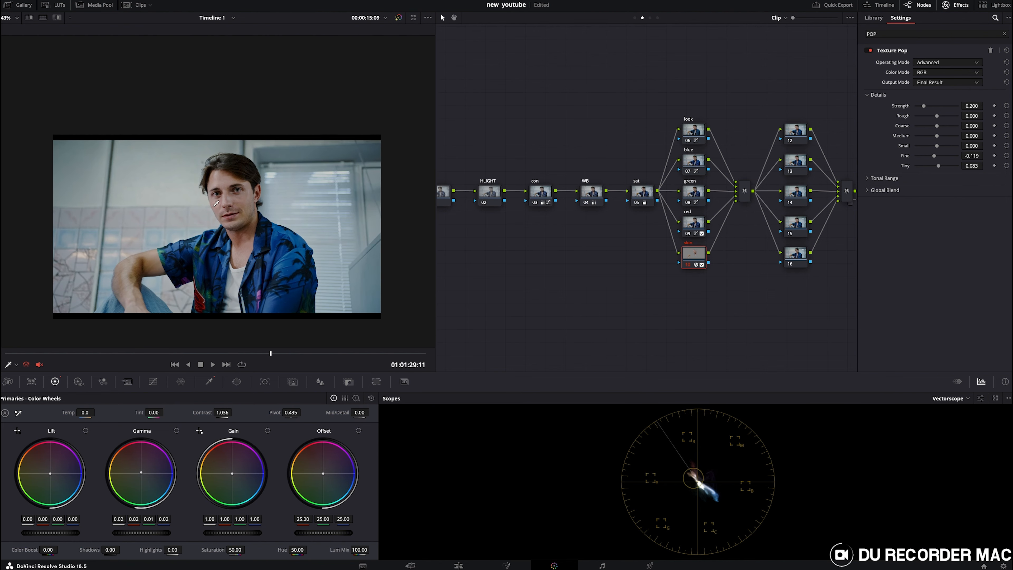
{"action": "left_click", "coordinate": [795, 130]}
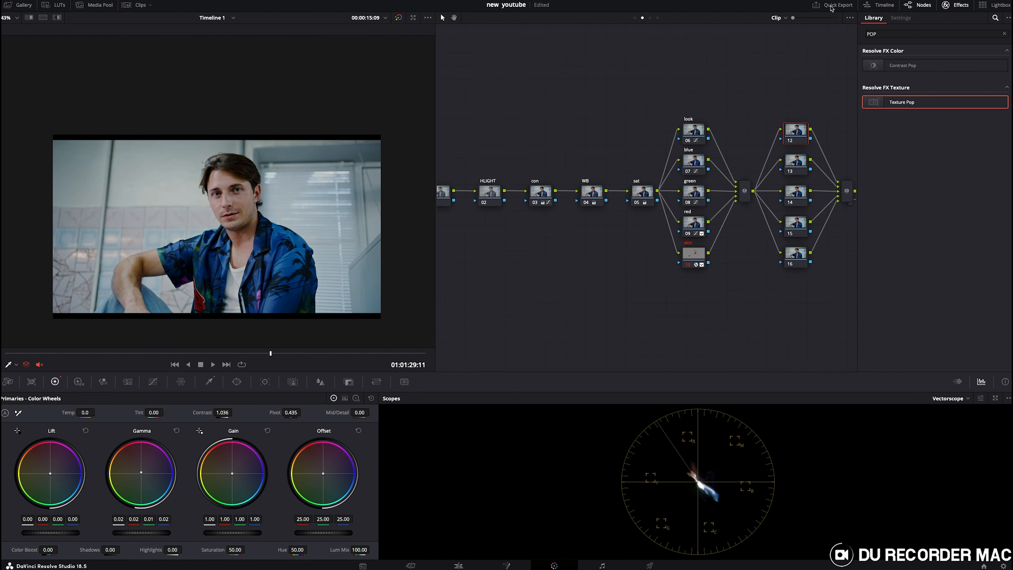
{"action": "left_click", "coordinate": [968, 5]}
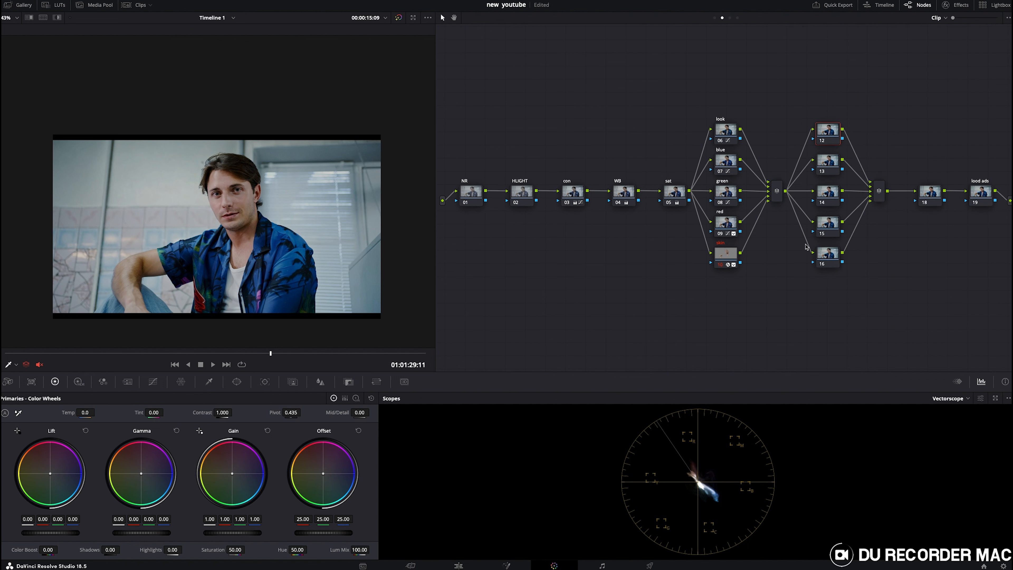
Add a linear window to node 12 and stretch its corners past the frame to enclose the man and the blinds behind him
{"action": "left_click", "coordinate": [824, 263], "text": "shift"}
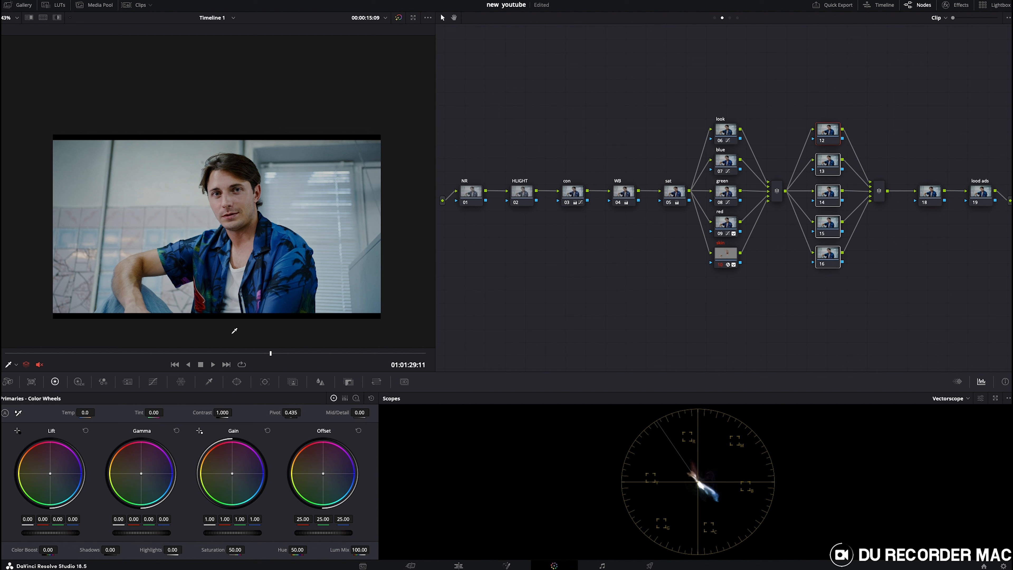
{"action": "left_click", "coordinate": [236, 382]}
{"action": "left_click", "coordinate": [14, 434]}
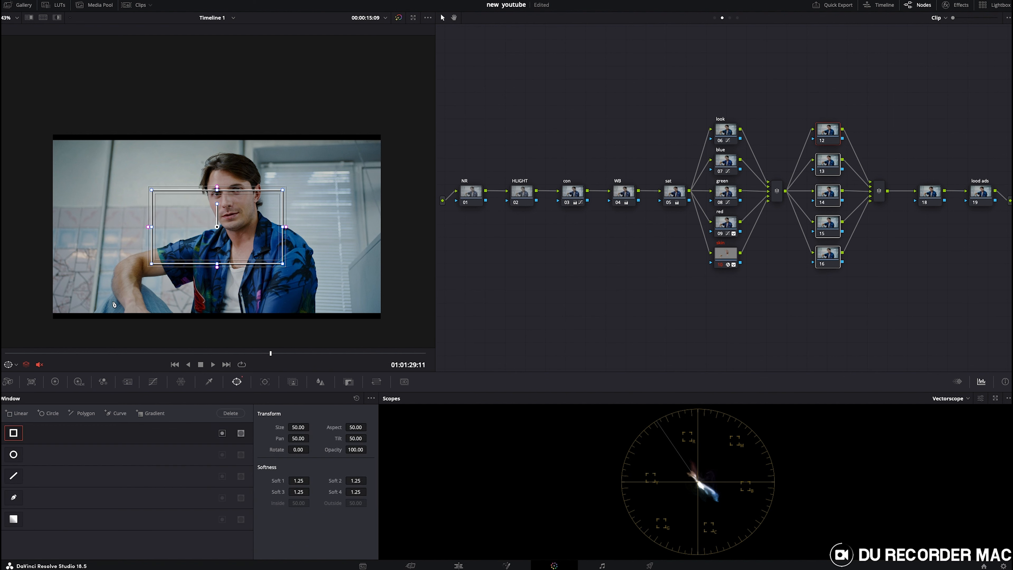
{"action": "left_click_drag", "start_coordinate": [151, 267], "coordinate": [80, 347]}
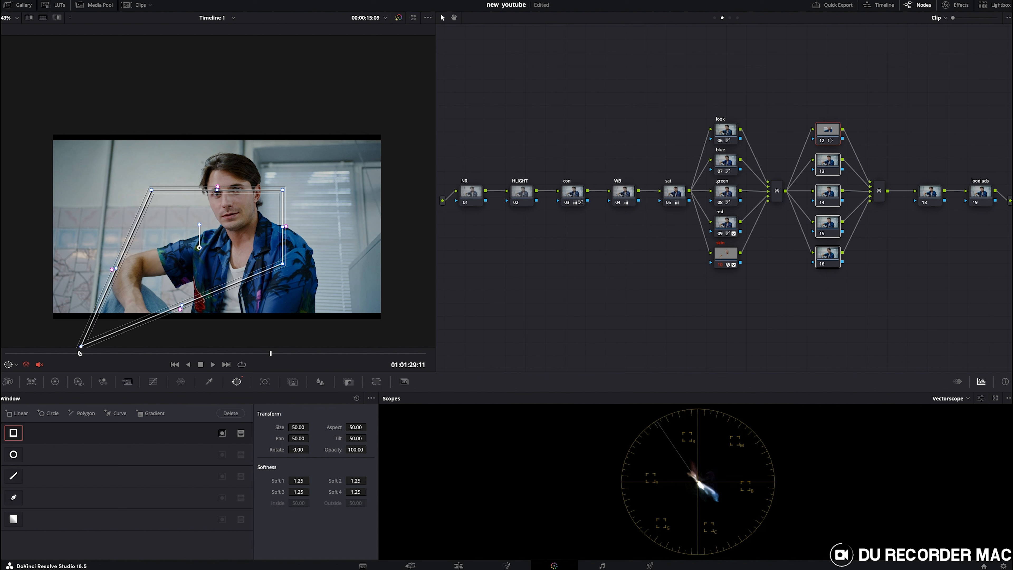
{"action": "left_click_drag", "start_coordinate": [152, 191], "coordinate": [206, 112]}
{"action": "left_click_drag", "start_coordinate": [281, 265], "coordinate": [404, 343]}
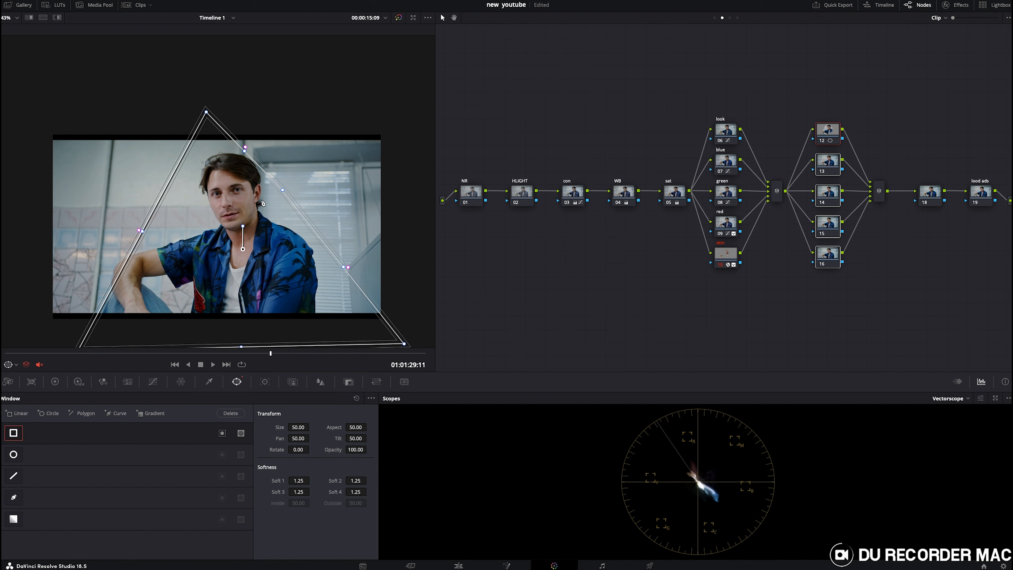
{"action": "left_click_drag", "start_coordinate": [282, 190], "coordinate": [423, 106]}
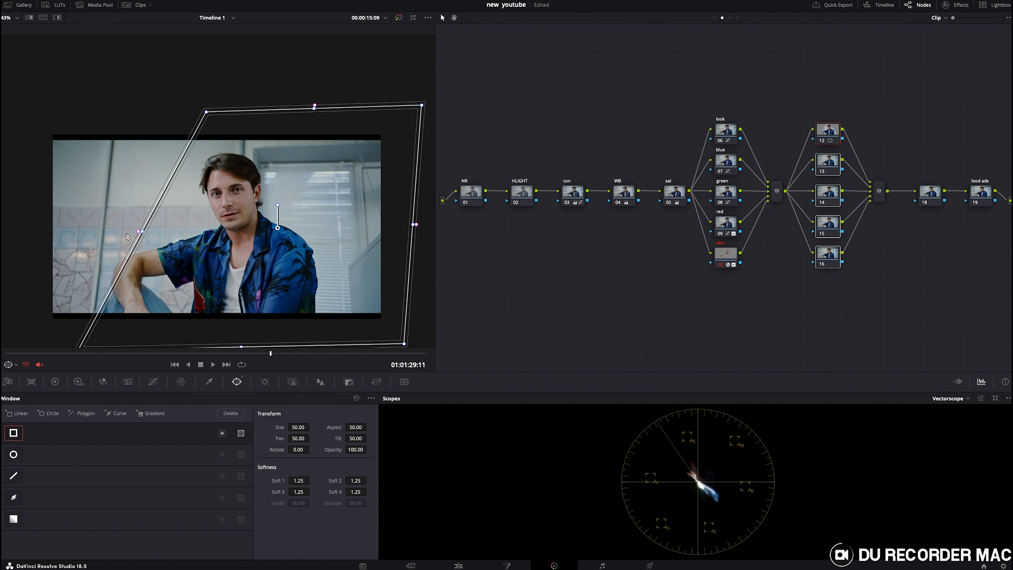
Soften the window's edge beside the tiled wall and invert the window to isolate the wall area
{"action": "left_click_drag", "start_coordinate": [138, 230], "coordinate": [127, 230]}
{"action": "left_click", "coordinate": [222, 434]}
{"action": "left_click_drag", "start_coordinate": [142, 234], "coordinate": [137, 235]}
On node 12, set Gamma to -0.05, Saturation to 41.60 and blur Radius to 0.65, and save the project
{"action": "left_click", "coordinate": [55, 382]}
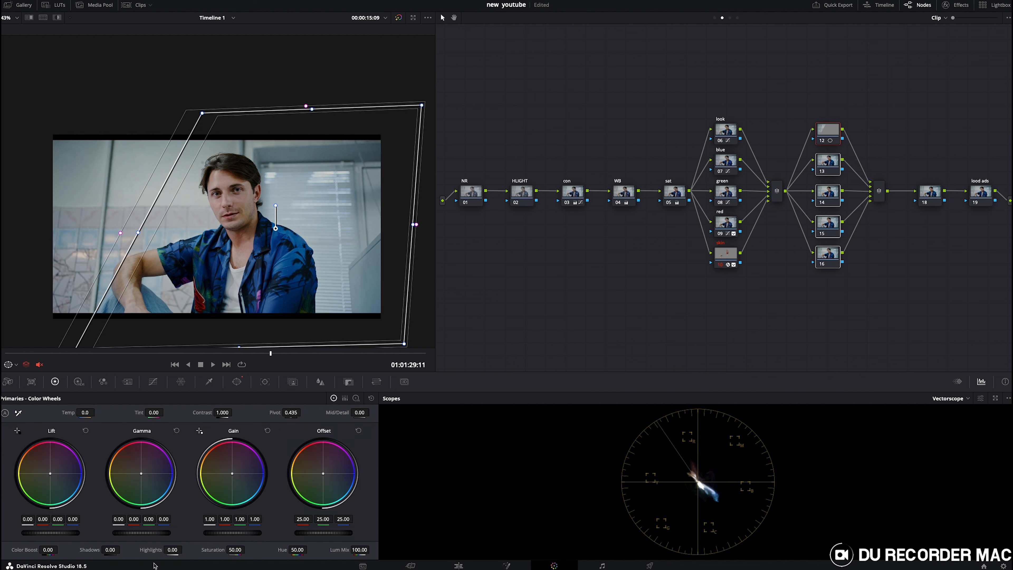
{"action": "left_click_drag", "start_coordinate": [141, 532], "coordinate": [138, 532]}
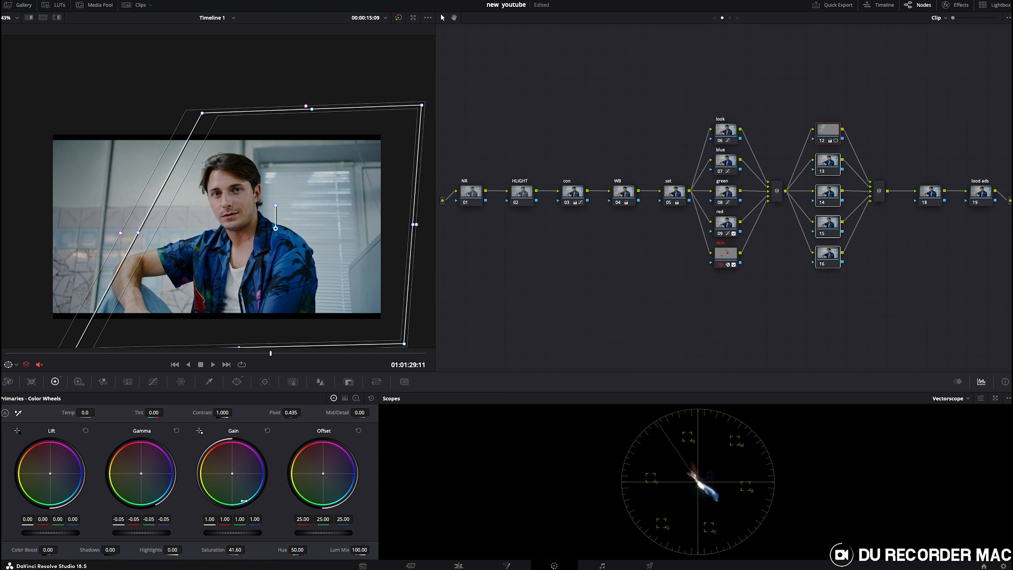
{"action": "left_click", "coordinate": [321, 382]}
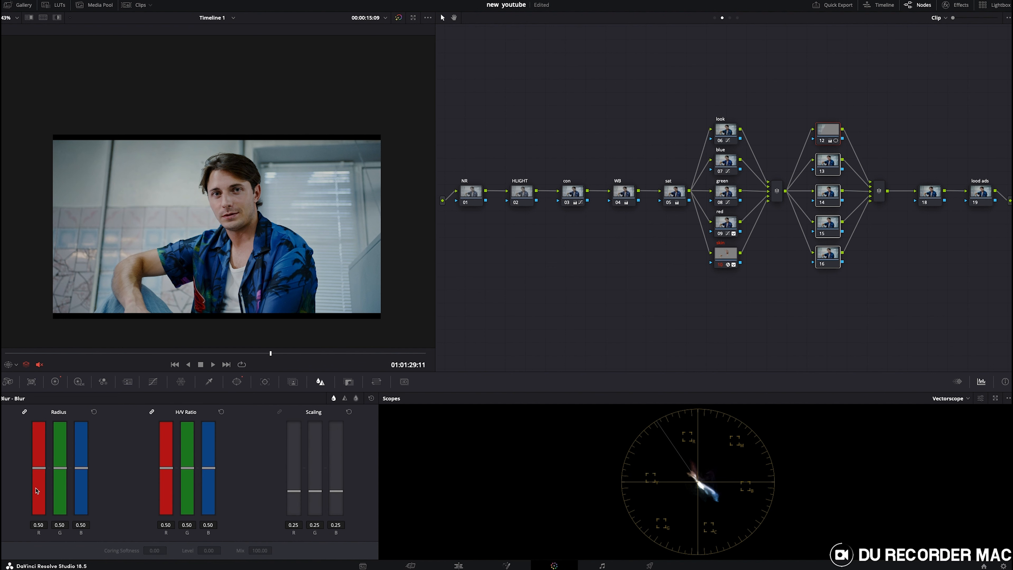
{"action": "left_click_drag", "start_coordinate": [59, 471], "coordinate": [62, 463]}
{"action": "mouse_move", "coordinate": [67, 463]}
{"action": "left_mouse_down"}
{"action": "mouse_move", "coordinate": [61, 436]}
{"action": "mouse_move", "coordinate": [75, 381]}
{"action": "mouse_move", "coordinate": [61, 454]}
{"action": "left_mouse_up"}
{"action": "key", "text": "super+s"}
On the red node, sample the arm's skin in the Hue Vs Hue curve and set its Hue Rotate to 6.33
{"action": "scroll", "coordinate": [311, 224], "scroll_direction": "up", "scroll_amount": 1}
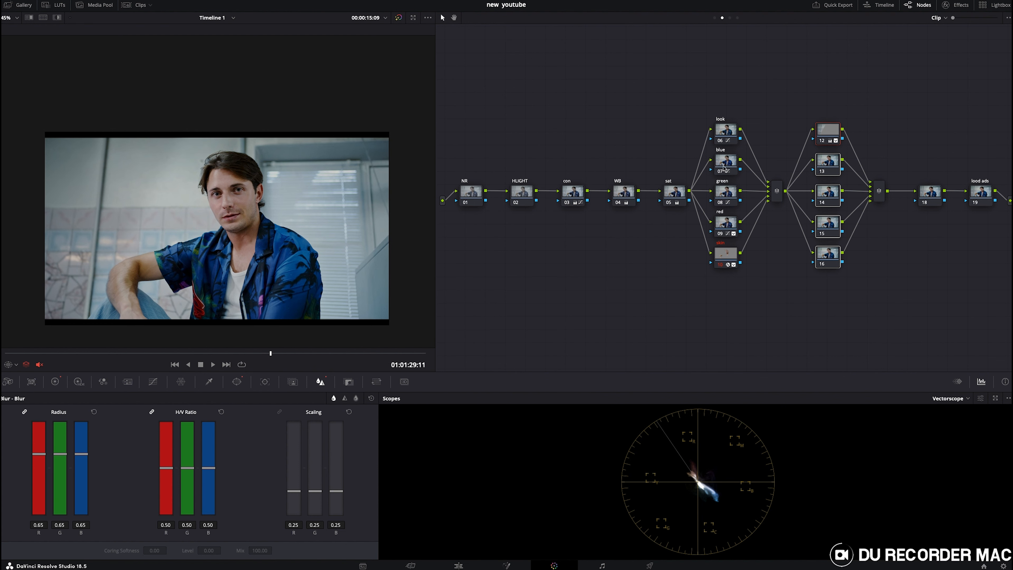
{"action": "left_click", "coordinate": [725, 226]}
{"action": "scroll", "coordinate": [239, 279], "scroll_direction": "up", "scroll_amount": 4}
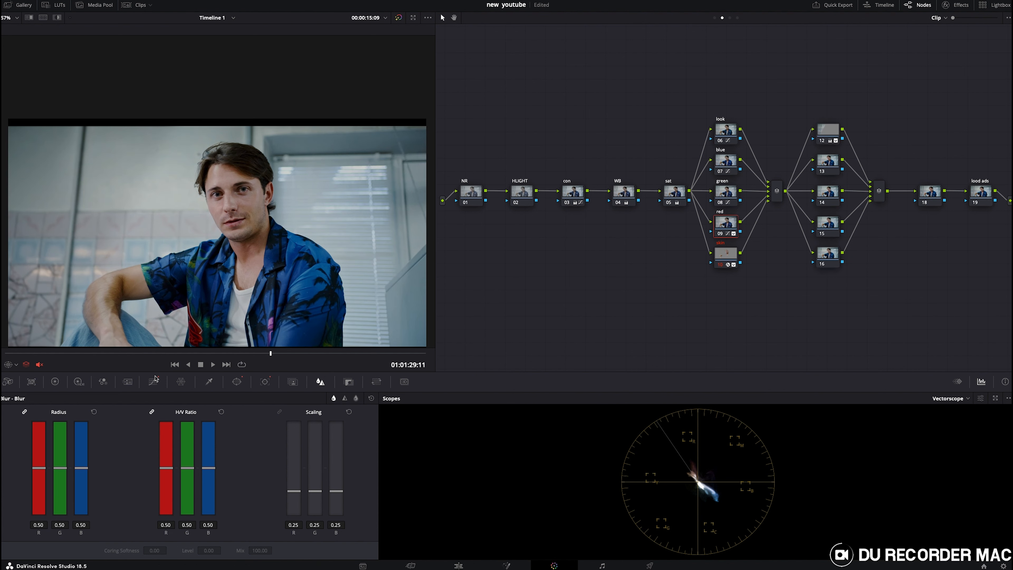
{"action": "left_click", "coordinate": [153, 380]}
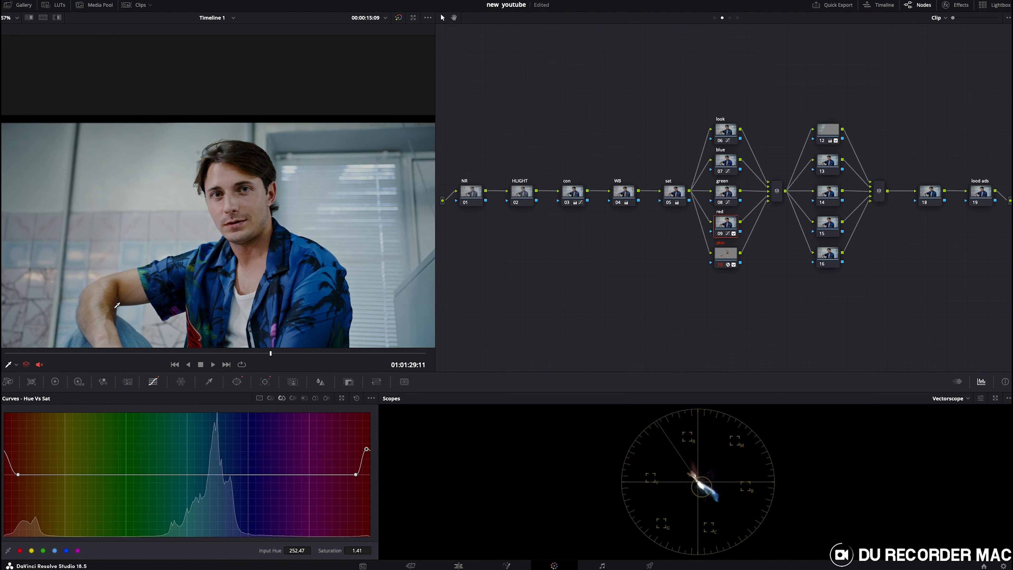
{"action": "left_click", "coordinate": [271, 399]}
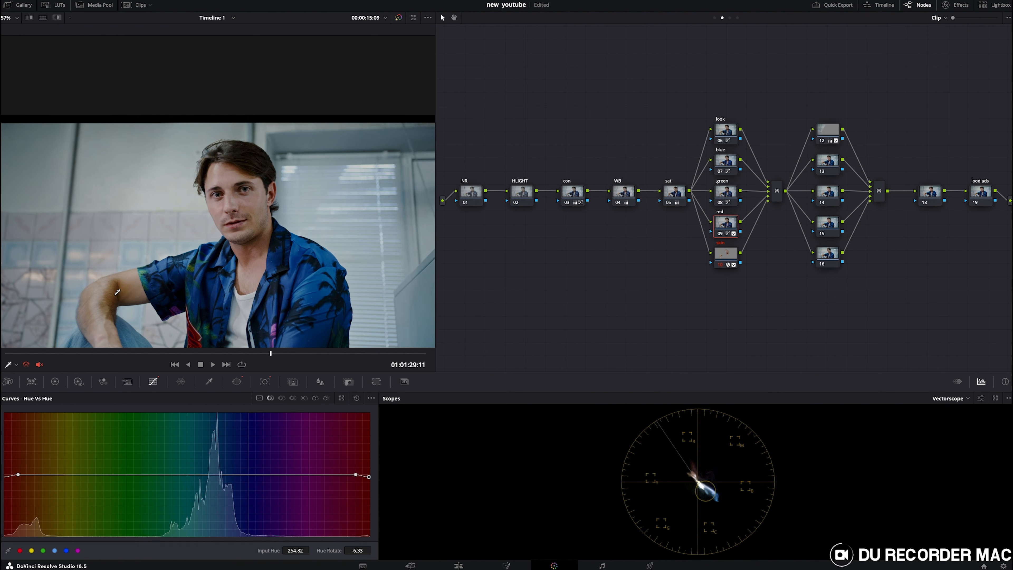
{"action": "left_click", "coordinate": [118, 285]}
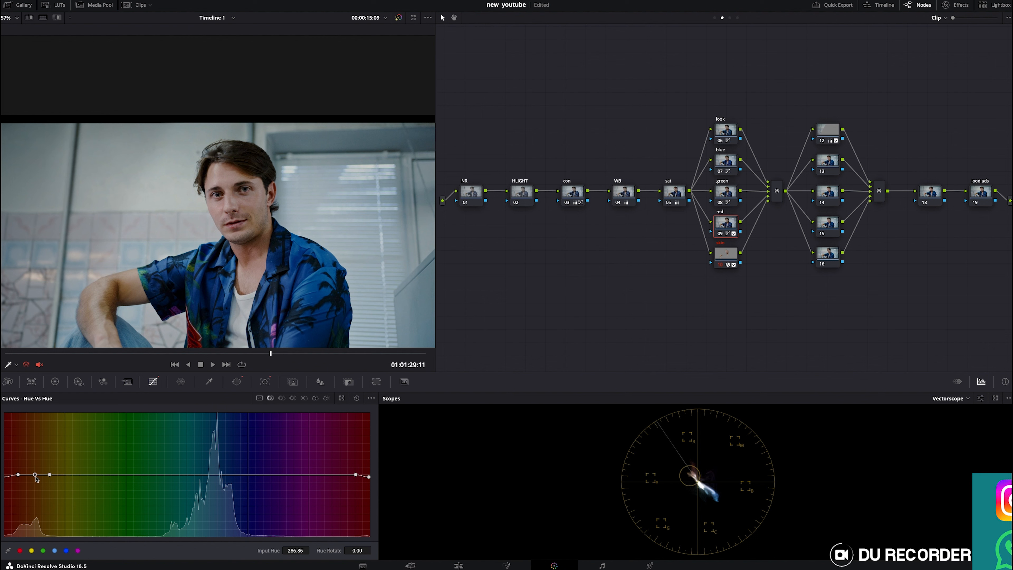
{"action": "left_click_drag", "start_coordinate": [36, 475], "coordinate": [34, 474]}
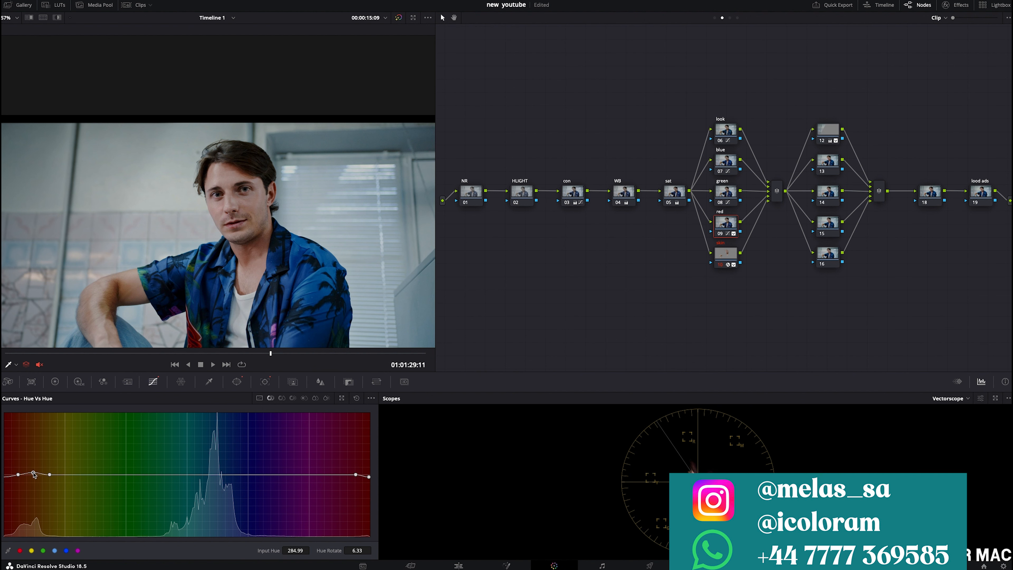
Sample the arm's skin in the red node's Hue Vs Lum curve and raise its Lum Gain to 1.12
{"action": "left_click", "coordinate": [294, 398]}
{"action": "left_click", "coordinate": [121, 281]}
{"action": "left_click_drag", "start_coordinate": [37, 474], "coordinate": [36, 467]}
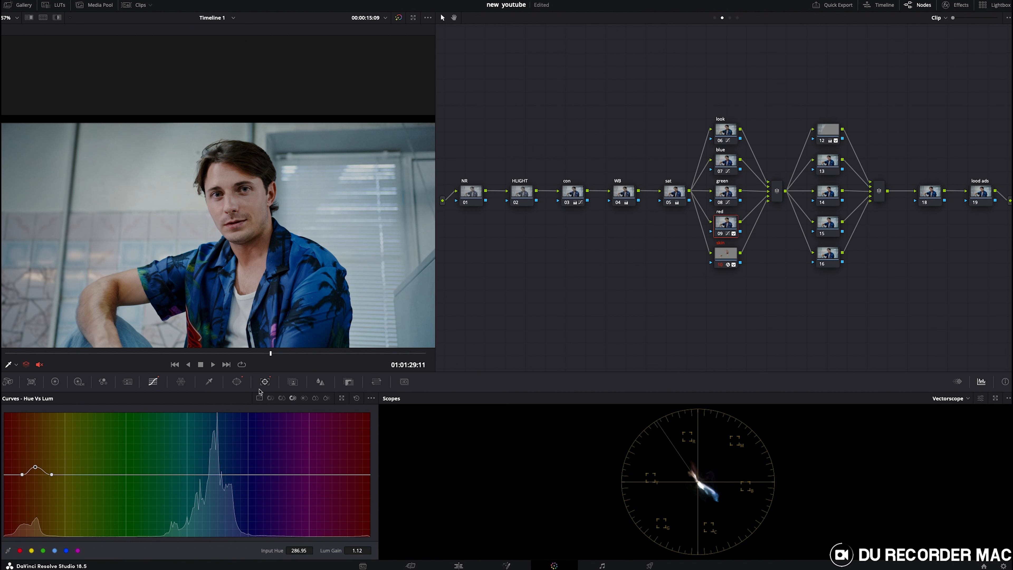
Add a circular window to node 13 and fit it around the man's head, with size 32.07 and aspect 32.11
{"action": "left_click", "coordinate": [826, 161]}
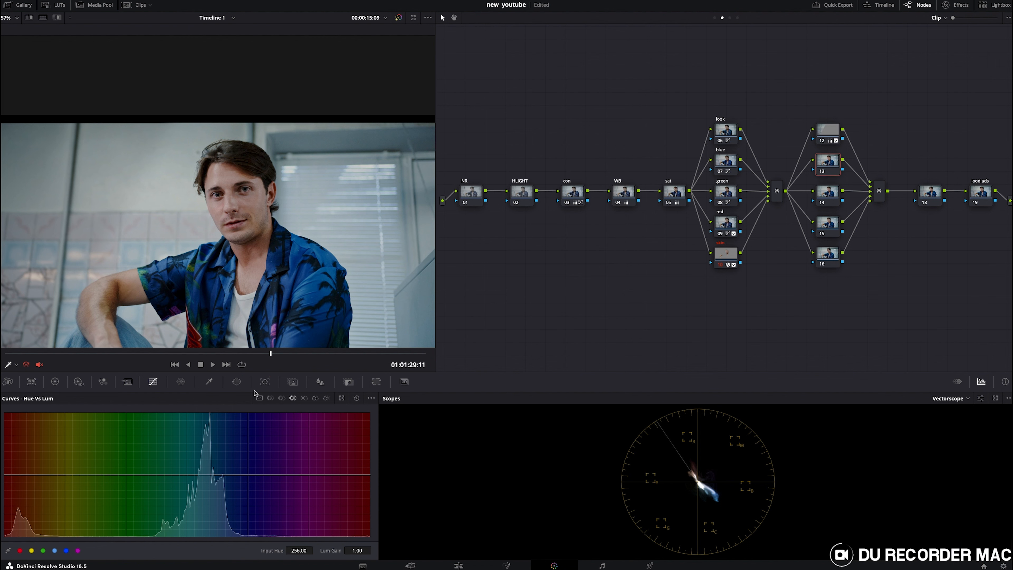
{"action": "left_click", "coordinate": [237, 381]}
{"action": "left_click", "coordinate": [13, 455]}
{"action": "left_click_drag", "start_coordinate": [222, 256], "coordinate": [222, 223]}
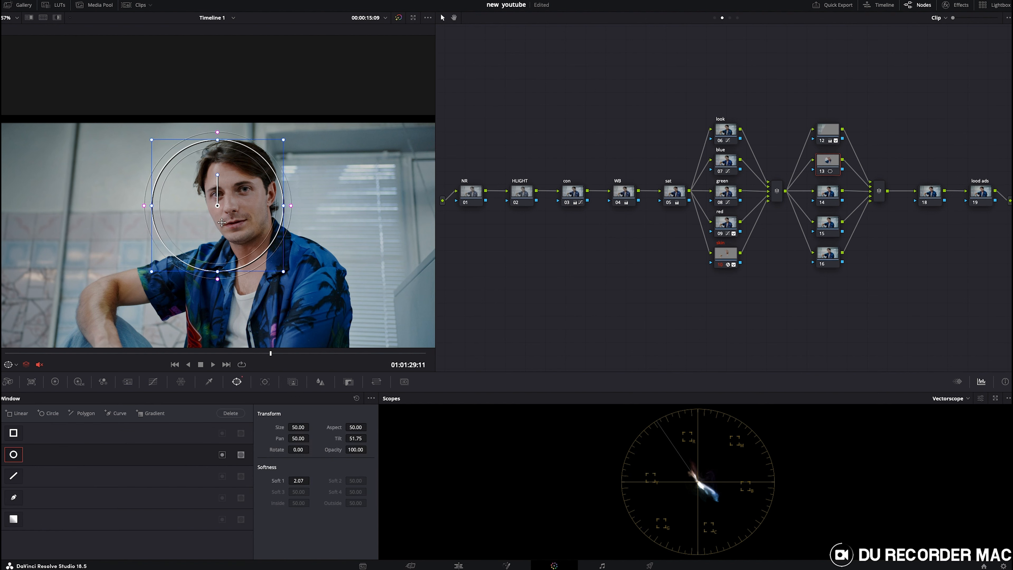
{"action": "left_click_drag", "start_coordinate": [151, 207], "coordinate": [219, 215]}
{"action": "left_click_drag", "start_coordinate": [236, 167], "coordinate": [231, 168]}
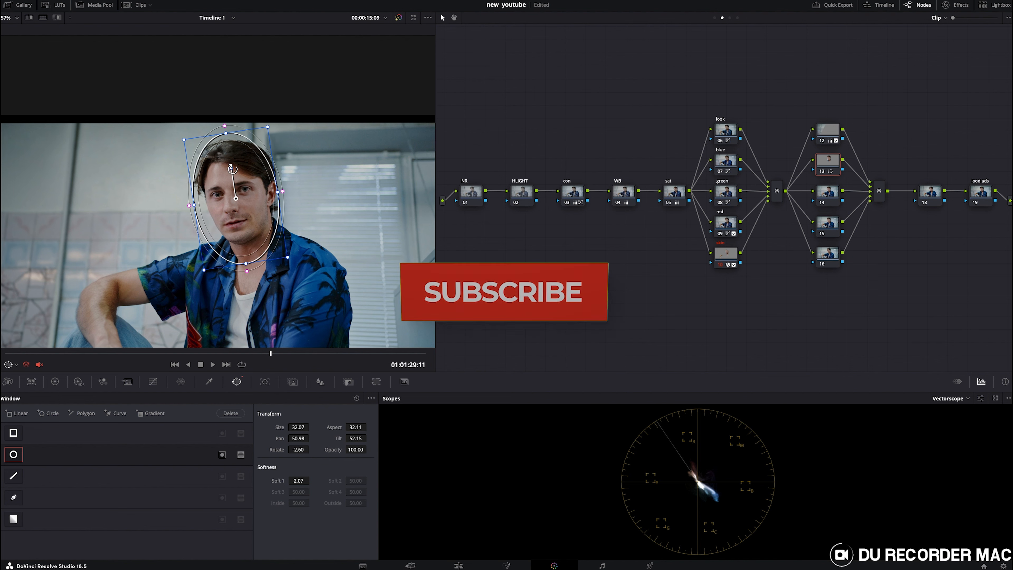
Shrink the circular window onto the face with rotation -8.74, center it at pan 50.87 and tilt 52.08, and widen its soft edge
{"action": "left_click_drag", "start_coordinate": [204, 269], "coordinate": [216, 235]}
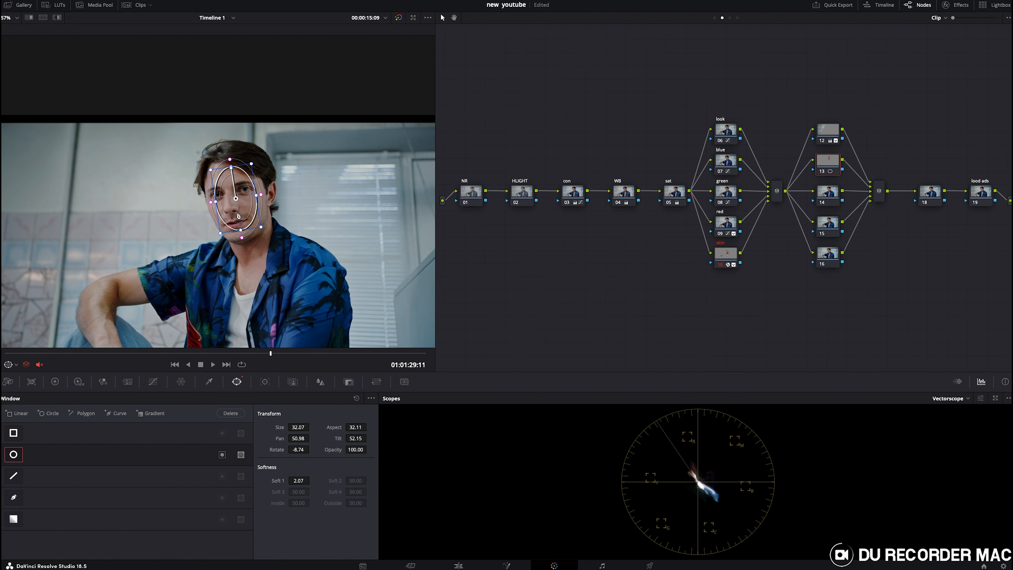
{"action": "left_click_drag", "start_coordinate": [236, 200], "coordinate": [221, 230]}
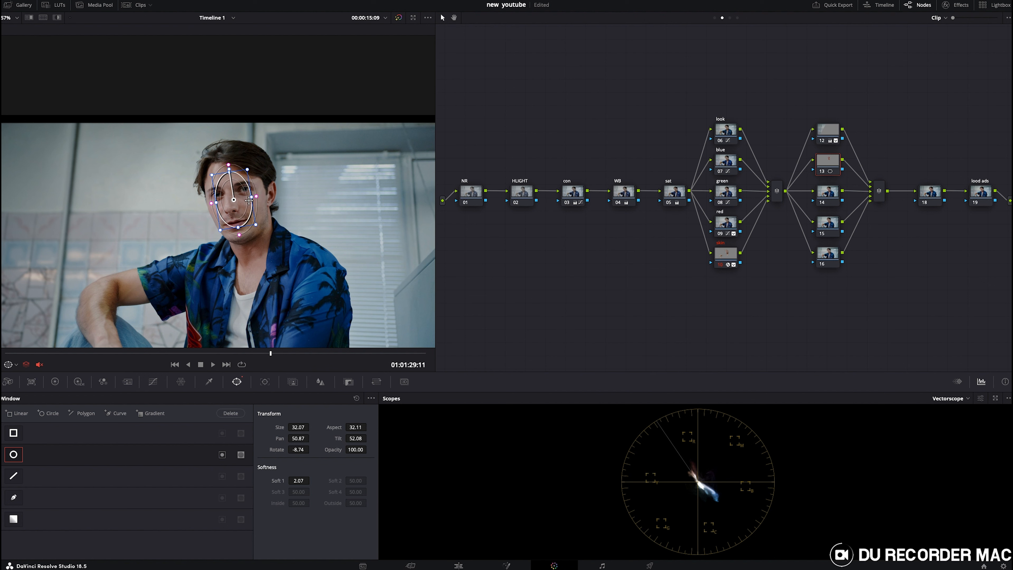
{"action": "left_click_drag", "start_coordinate": [256, 197], "coordinate": [269, 195]}
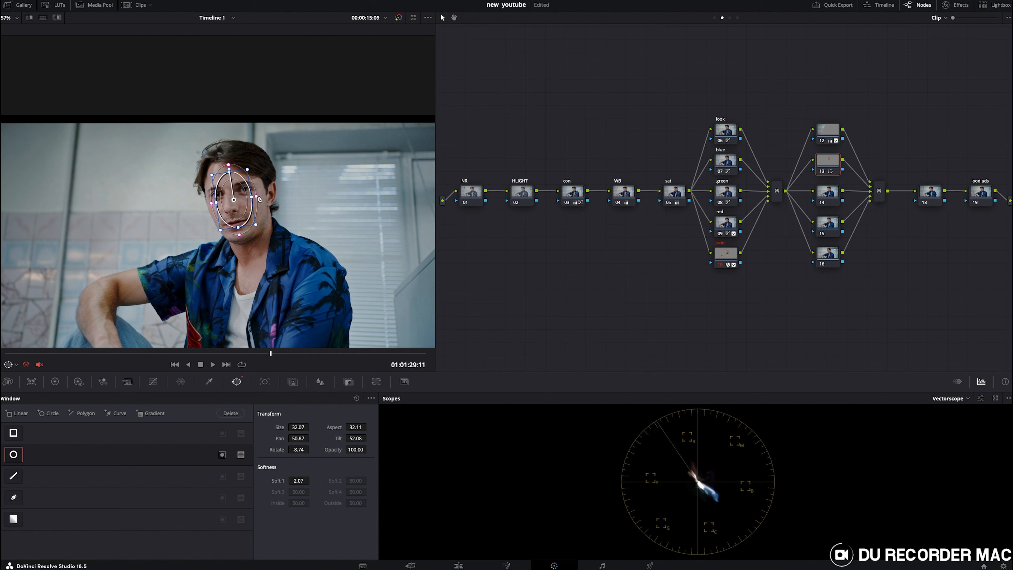
Brighten and warm the face on node 13 with Gamma 0.01, red 0.02, green 0.01 and blue 0.01, and set Contrast to 1.028
{"action": "left_click", "coordinate": [56, 382]}
{"action": "left_click_drag", "start_coordinate": [142, 475], "coordinate": [142, 475]}
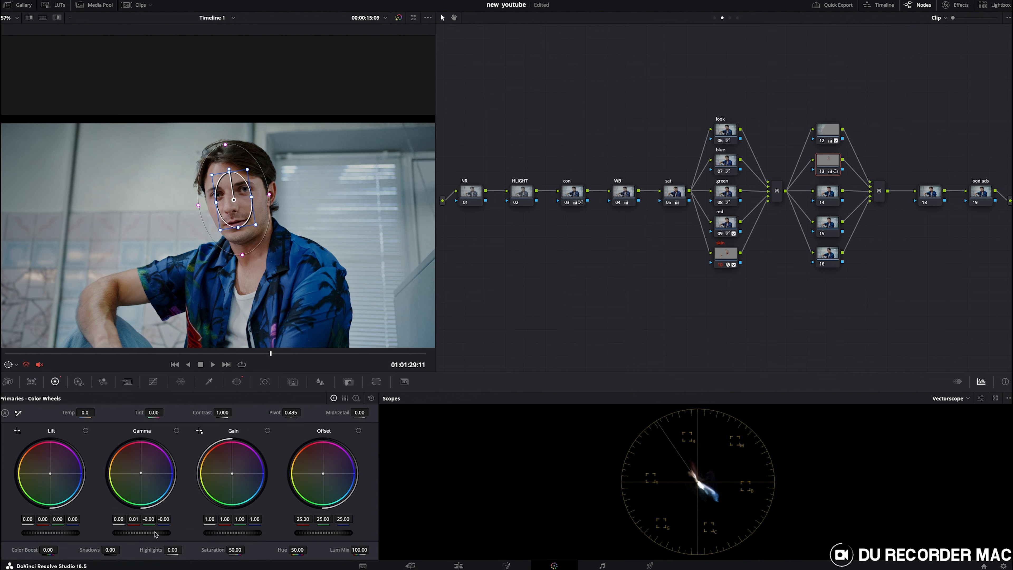
{"action": "left_click_drag", "start_coordinate": [142, 533], "coordinate": [144, 533]}
Add a linear window to node 14, shape it over the blinds side of the frame, and soften its inner edge to 4.61
{"action": "scroll", "coordinate": [252, 299], "scroll_direction": "down", "scroll_amount": 2}
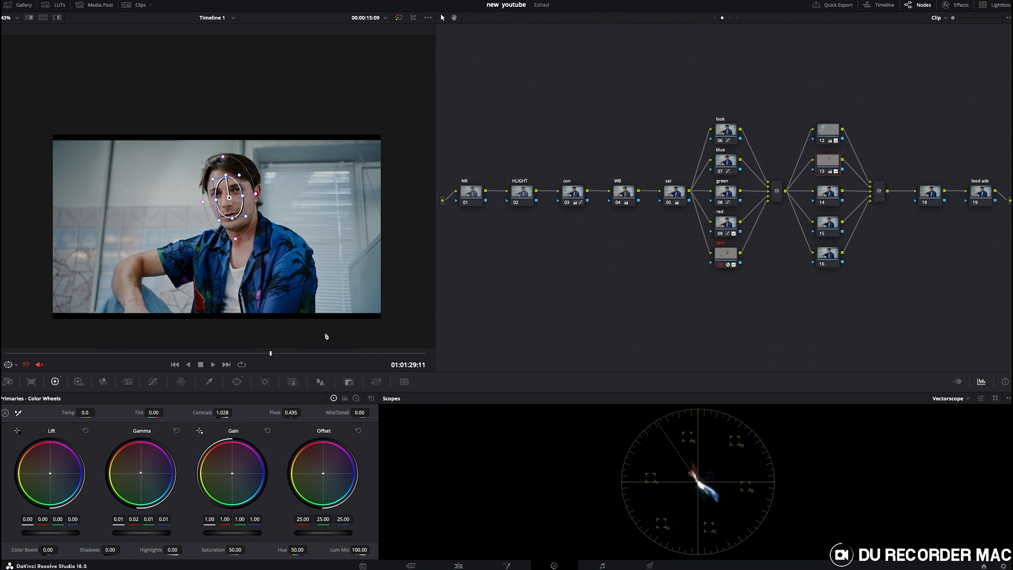
{"action": "left_click", "coordinate": [833, 194]}
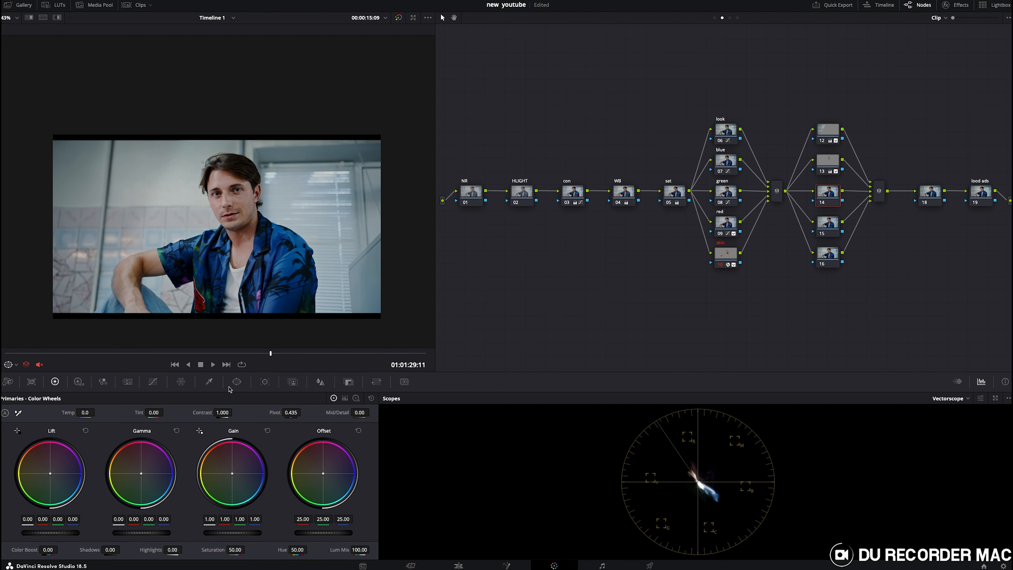
{"action": "left_click", "coordinate": [236, 382]}
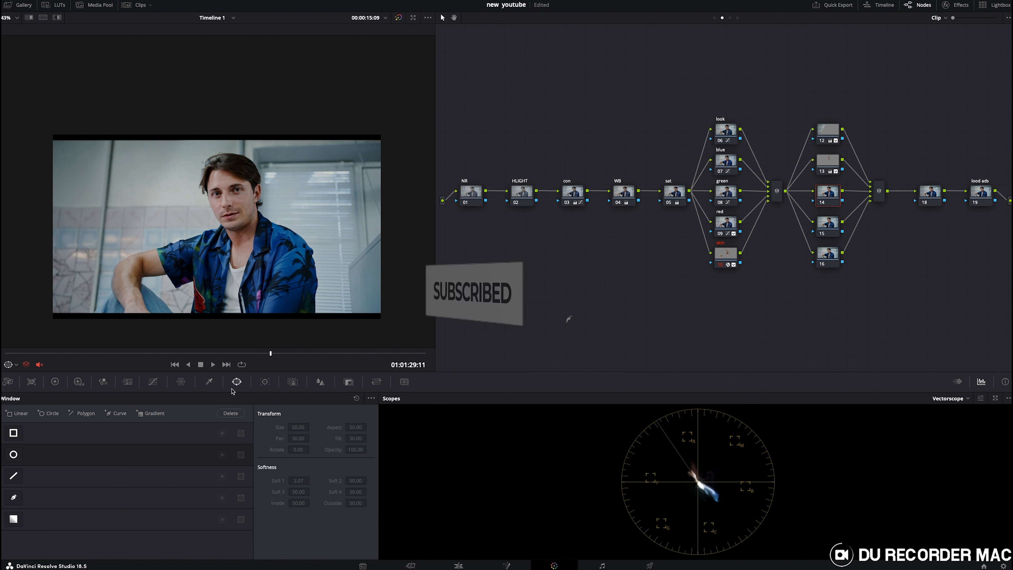
{"action": "left_click", "coordinate": [13, 432]}
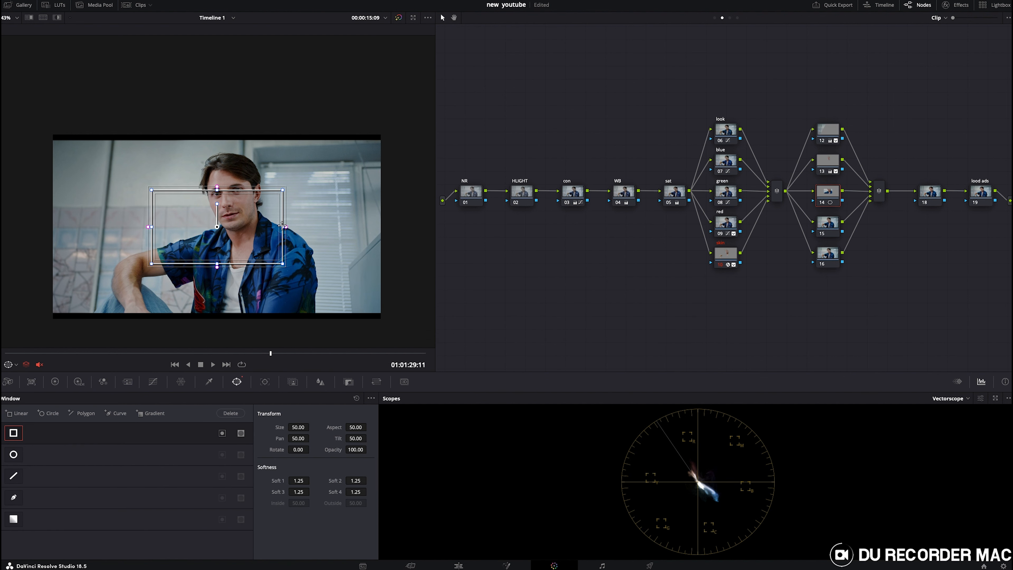
{"action": "left_click_drag", "start_coordinate": [206, 259], "coordinate": [264, 354]}
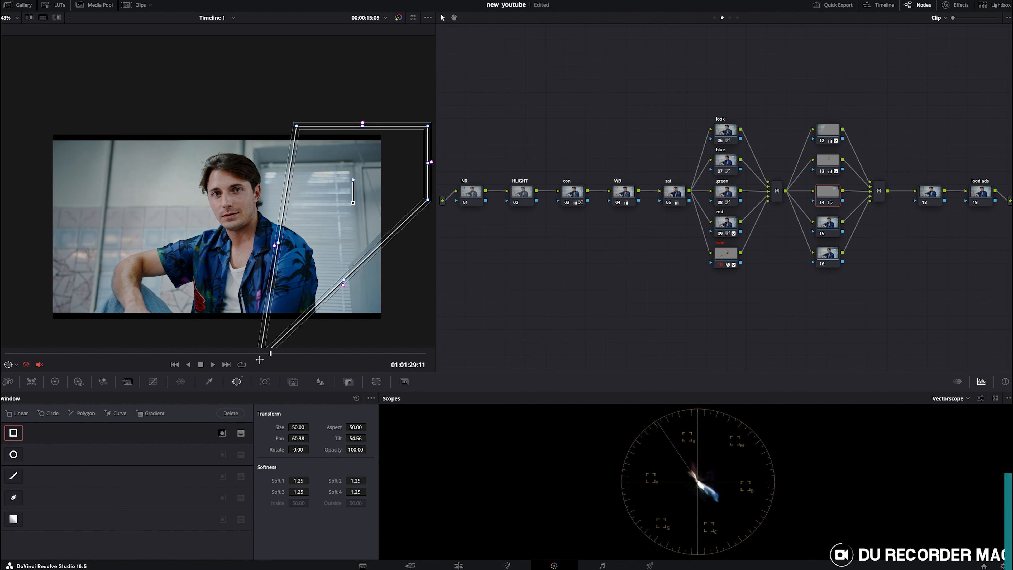
{"action": "left_click_drag", "start_coordinate": [427, 203], "coordinate": [400, 348]}
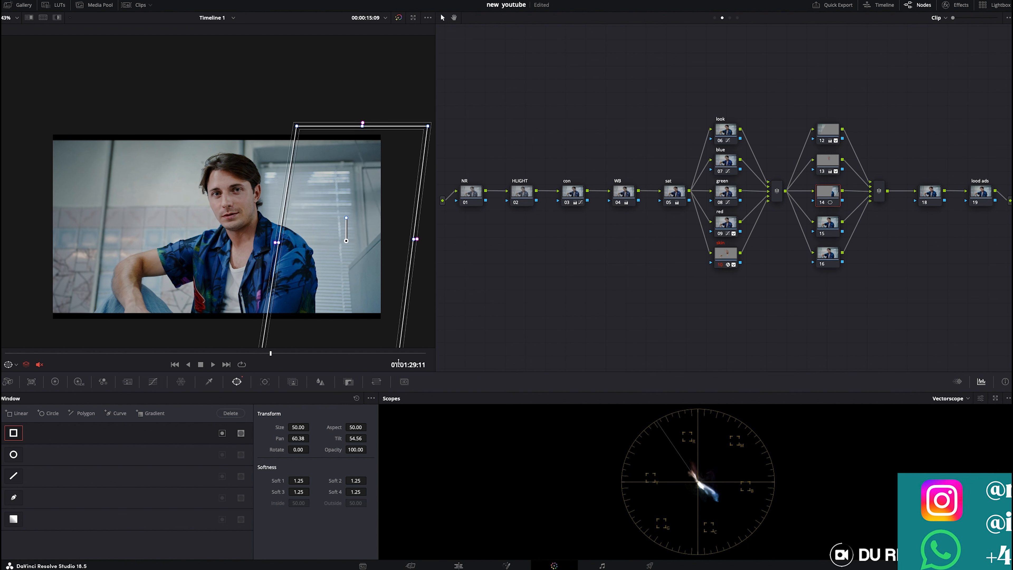
{"action": "left_click_drag", "start_coordinate": [277, 245], "coordinate": [306, 240]}
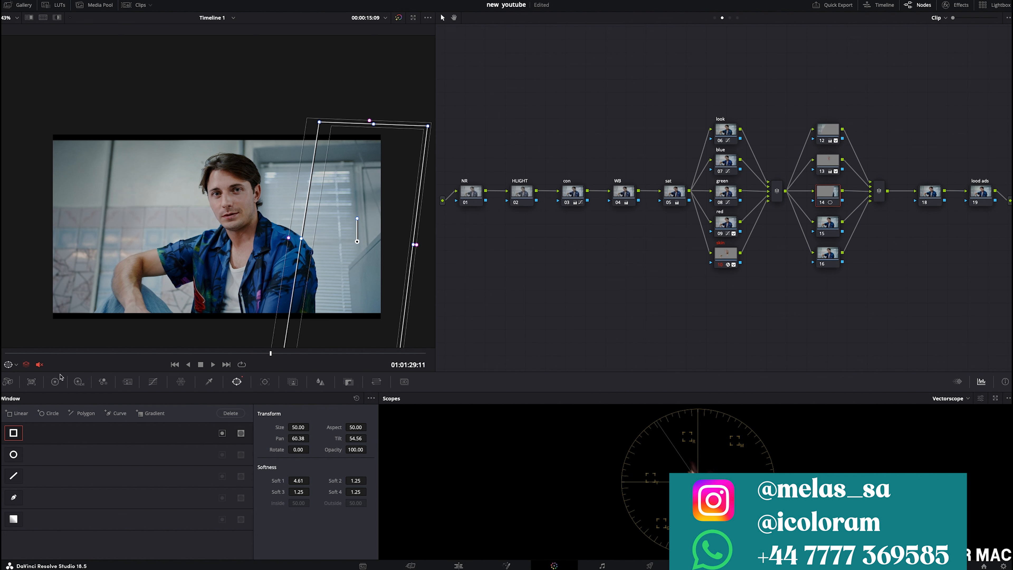
Warm the windowed blinds area by setting node 14's Temp to 350 and Tint to 14.50
{"action": "left_click", "coordinate": [55, 381]}
{"action": "left_click_drag", "start_coordinate": [91, 411], "coordinate": [164, 413]}
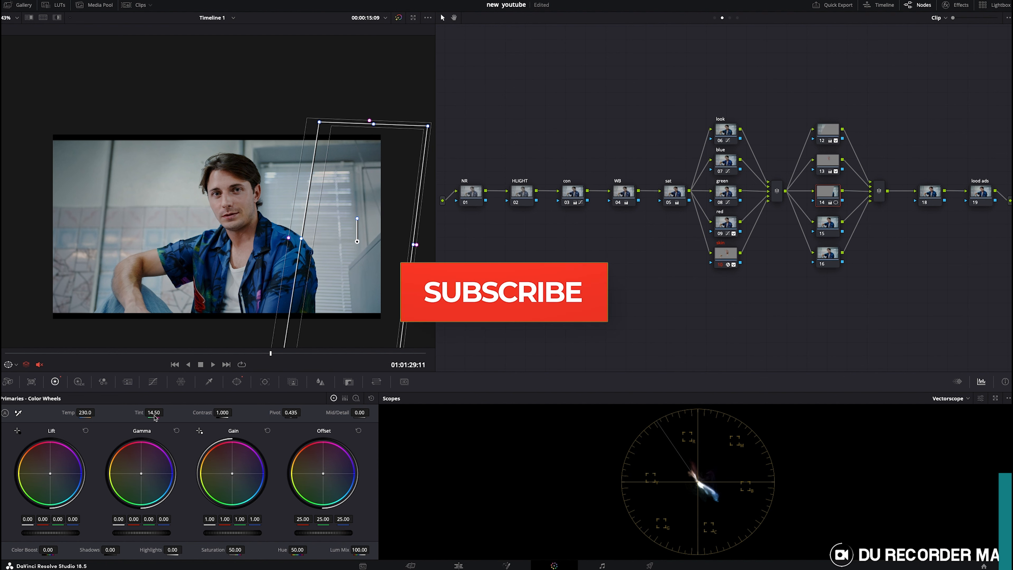
{"action": "left_click_drag", "start_coordinate": [85, 412], "coordinate": [90, 413]}
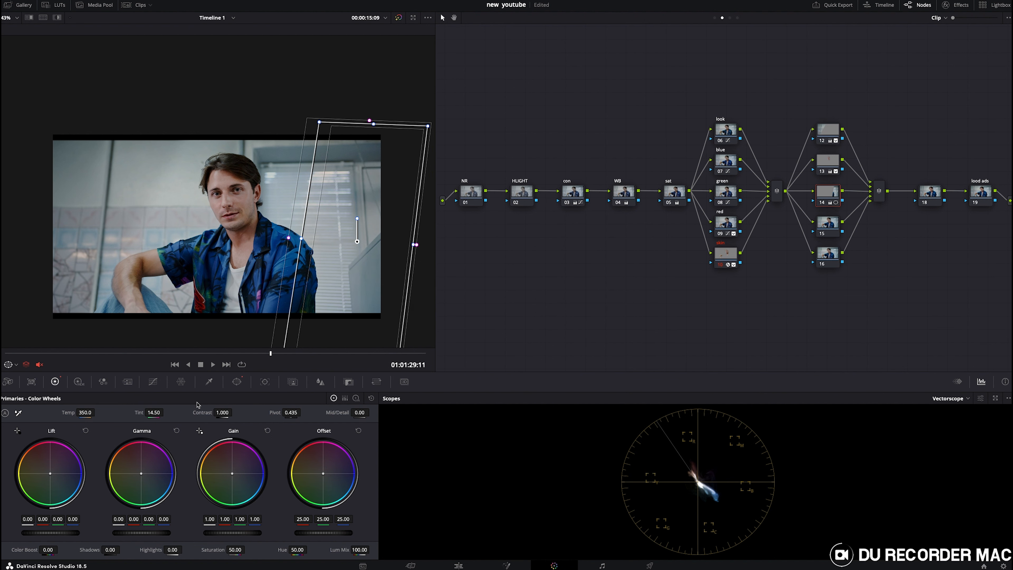
Set node 14's Key Output Gain to 0.7 and view the graded frame full screen
{"action": "left_click", "coordinate": [349, 383]}
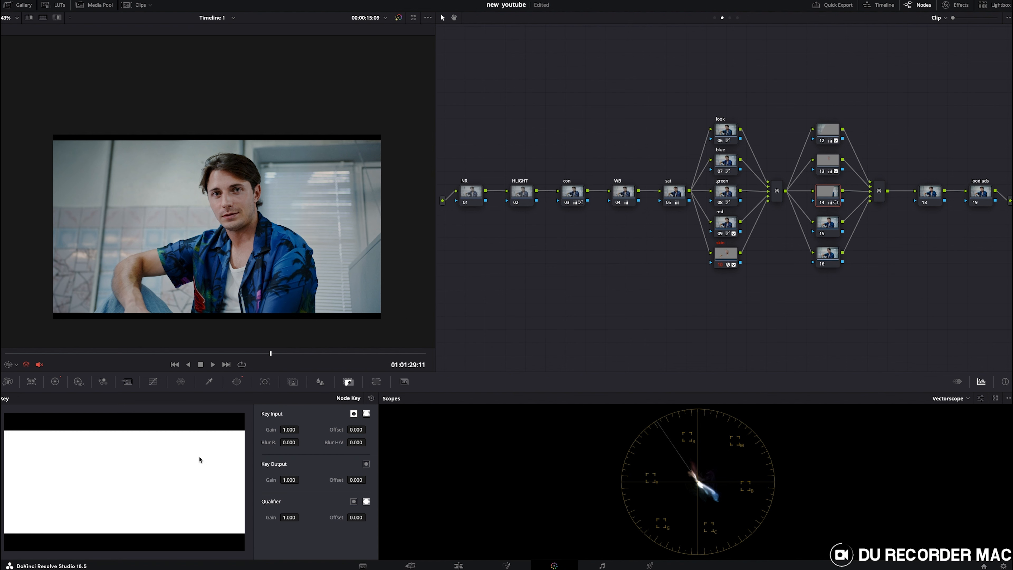
{"action": "left_click", "coordinate": [291, 479]}
{"action": "type", "text": "0."}
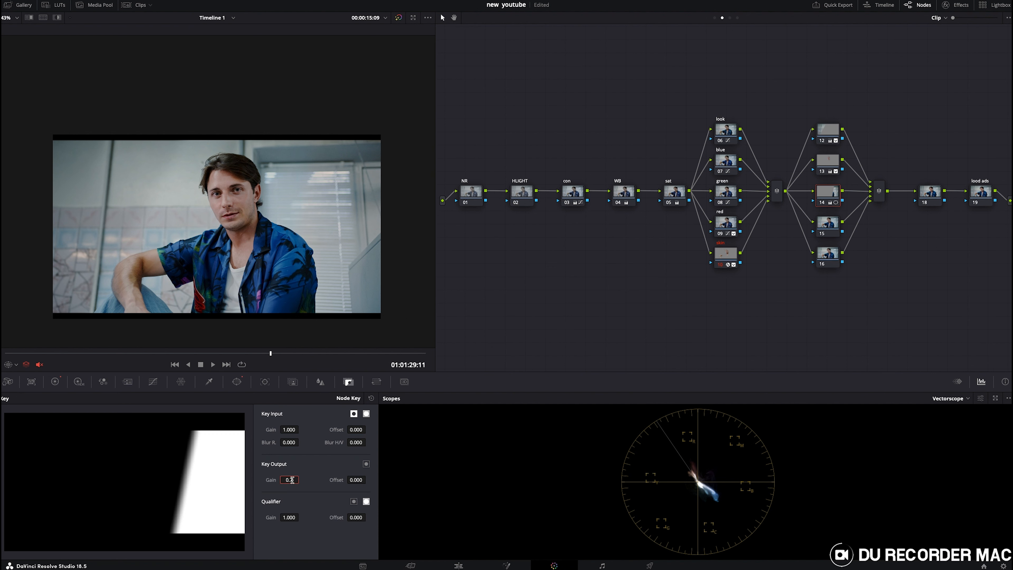
{"action": "key", "text": "Return"}
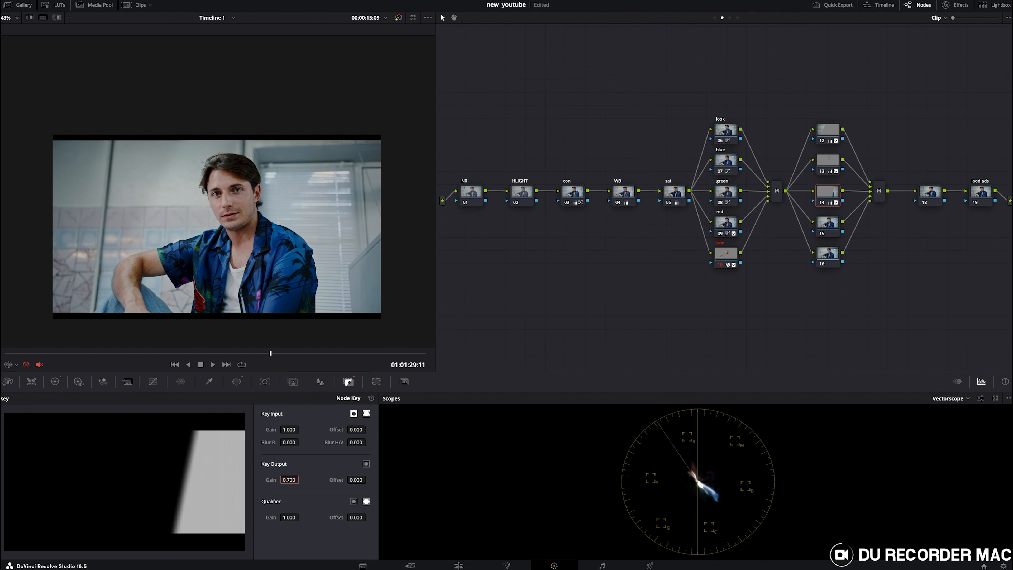
{"action": "key", "text": "super+f"}
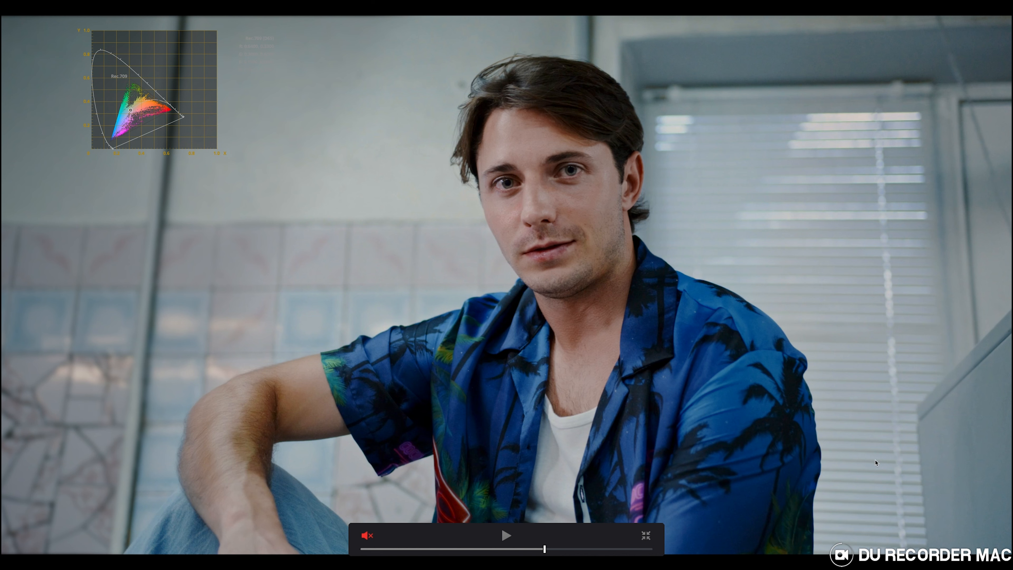
Shape node 18's custom curve by anchoring the shadows and midtones, lowering the white point slightly and lifting the upper midtones
{"action": "key", "text": "super+f"}
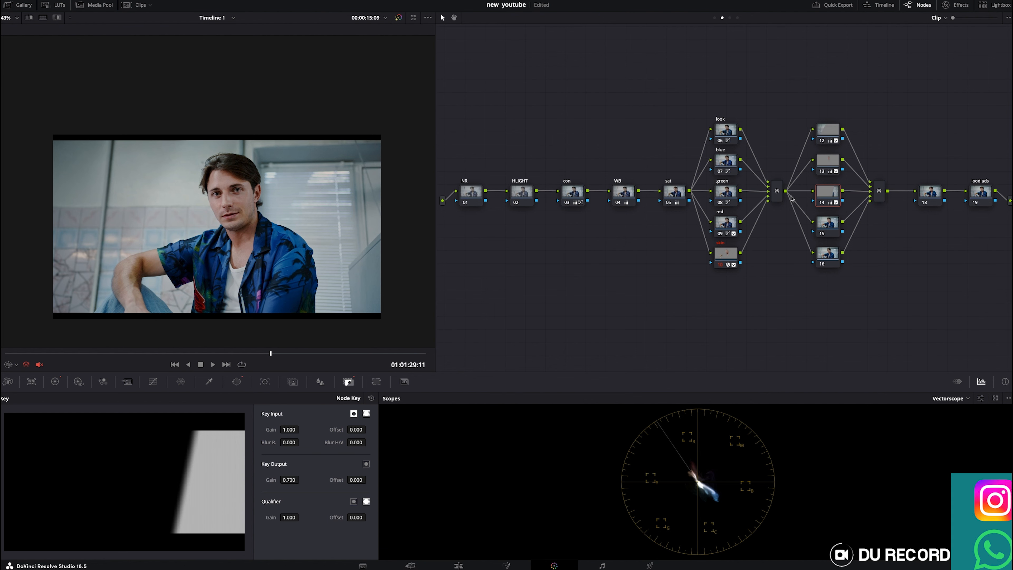
{"action": "left_click", "coordinate": [929, 192]}
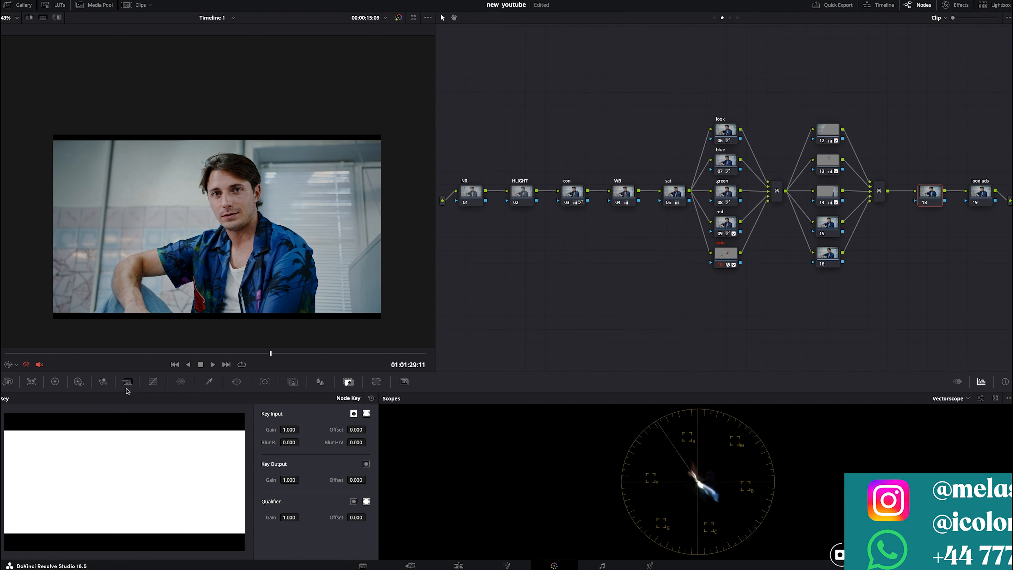
{"action": "left_click", "coordinate": [150, 382]}
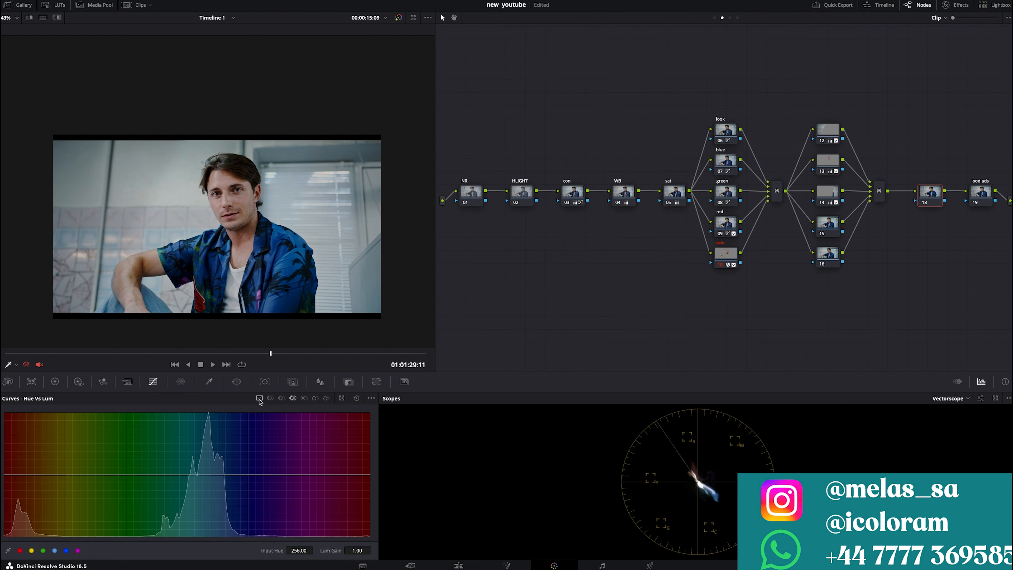
{"action": "left_click", "coordinate": [115, 494]}
{"action": "left_click", "coordinate": [20, 543]}
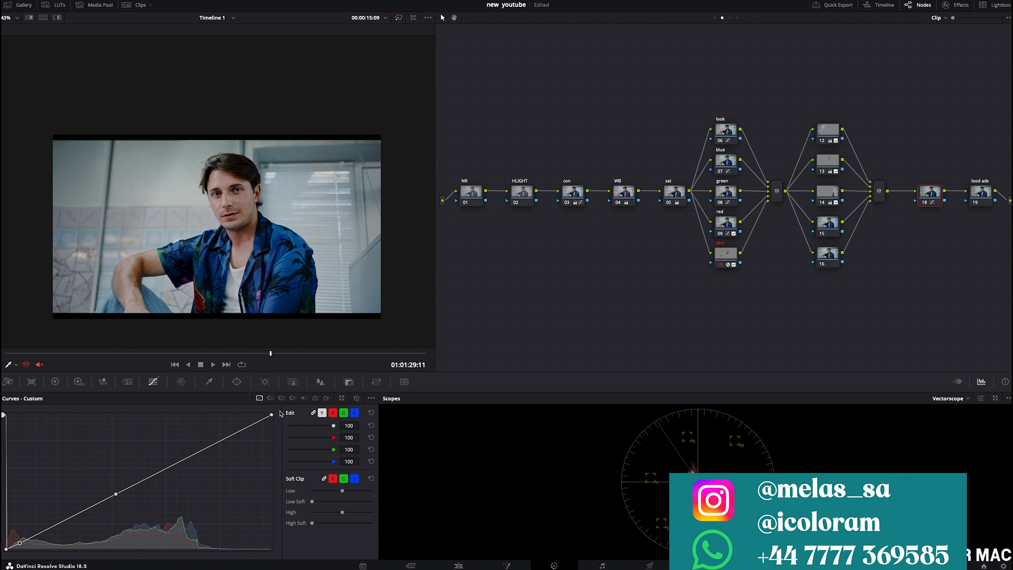
{"action": "left_click_drag", "start_coordinate": [271, 416], "coordinate": [271, 423]}
{"action": "left_click", "coordinate": [183, 462]}
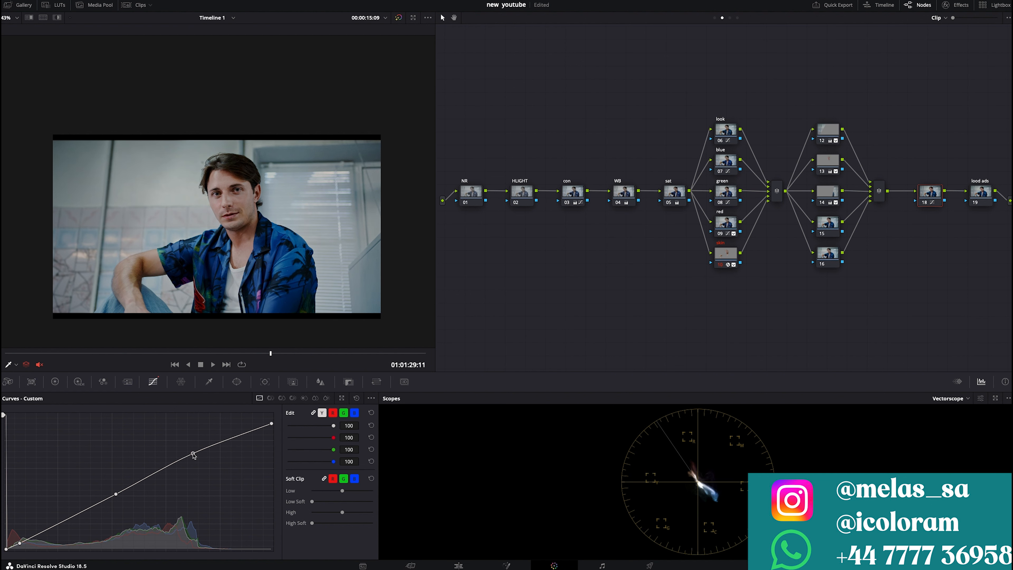
{"action": "left_click_drag", "start_coordinate": [184, 461], "coordinate": [193, 454]}
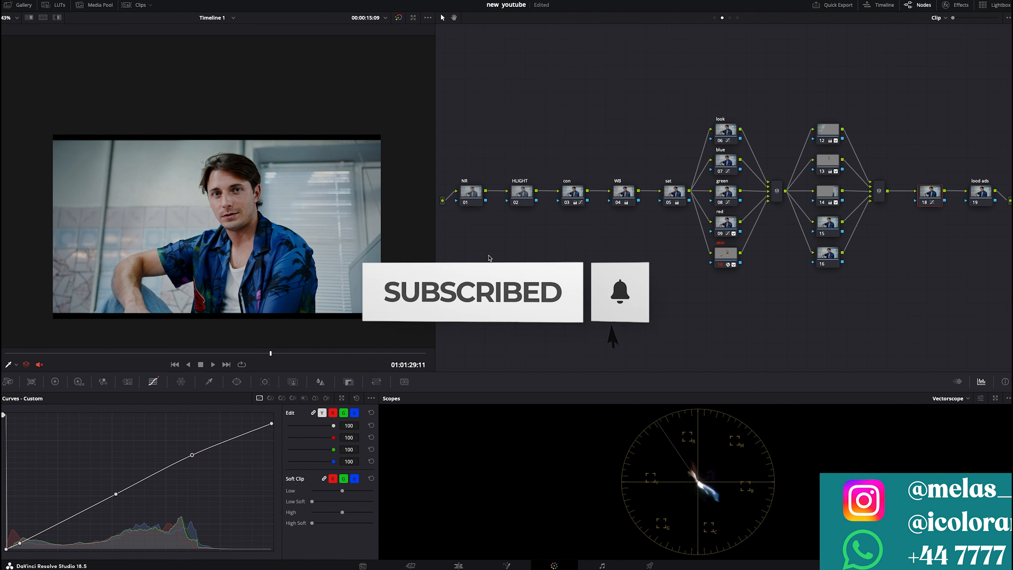
Qualify the highlights on the HLIGHT node by luminance only, with Hue and Saturation off, Low 63.4 and L. Soft 4.3
{"action": "left_click", "coordinate": [521, 195]}
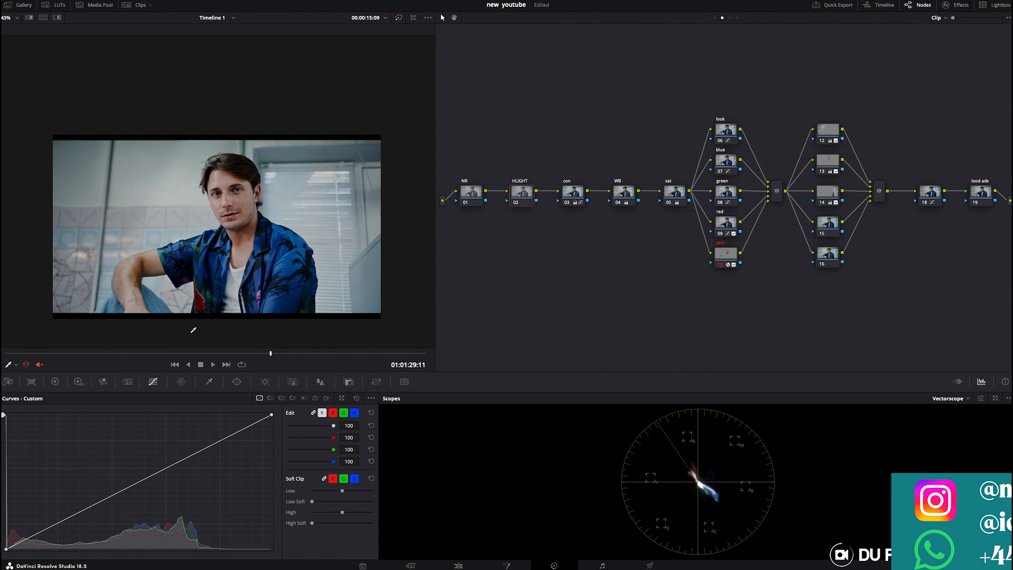
{"action": "left_click", "coordinate": [208, 382]}
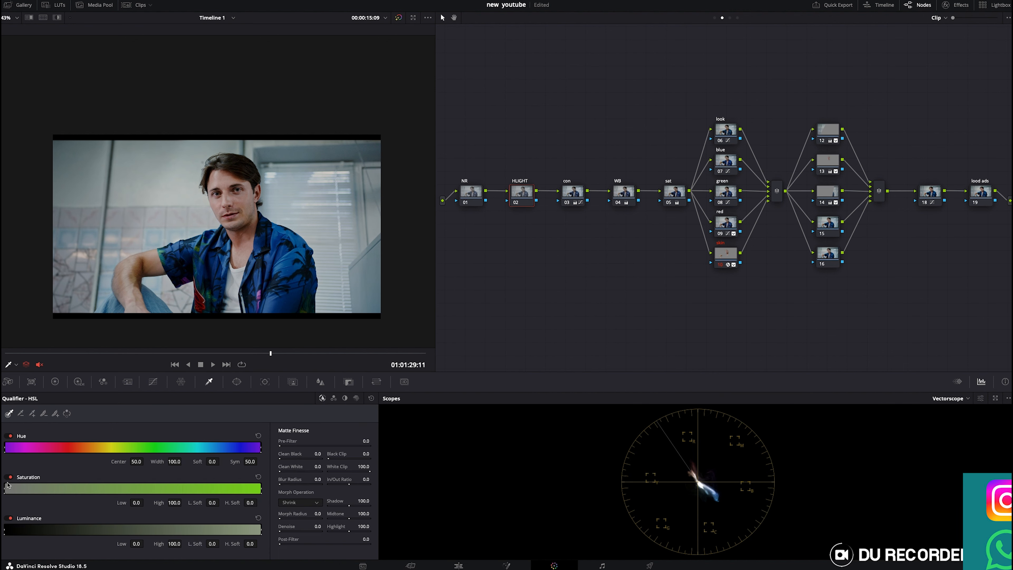
{"action": "left_click", "coordinate": [10, 435]}
{"action": "left_click", "coordinate": [10, 477]}
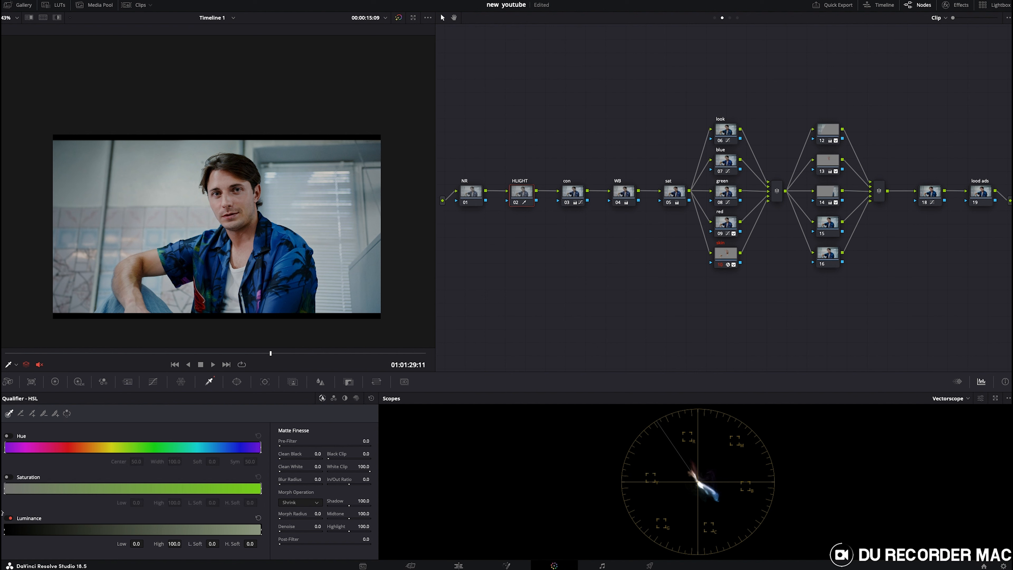
{"action": "left_click_drag", "start_coordinate": [7, 529], "coordinate": [178, 535]}
{"action": "key", "text": "shift+h"}
{"action": "left_click_drag", "start_coordinate": [179, 529], "coordinate": [163, 530]}
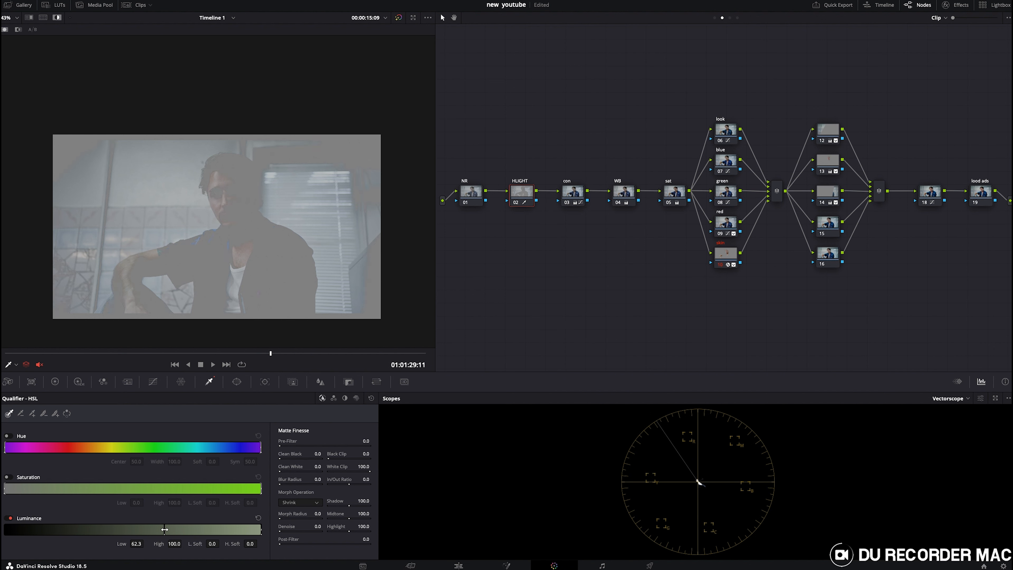
{"action": "left_click_drag", "start_coordinate": [215, 545], "coordinate": [229, 545]}
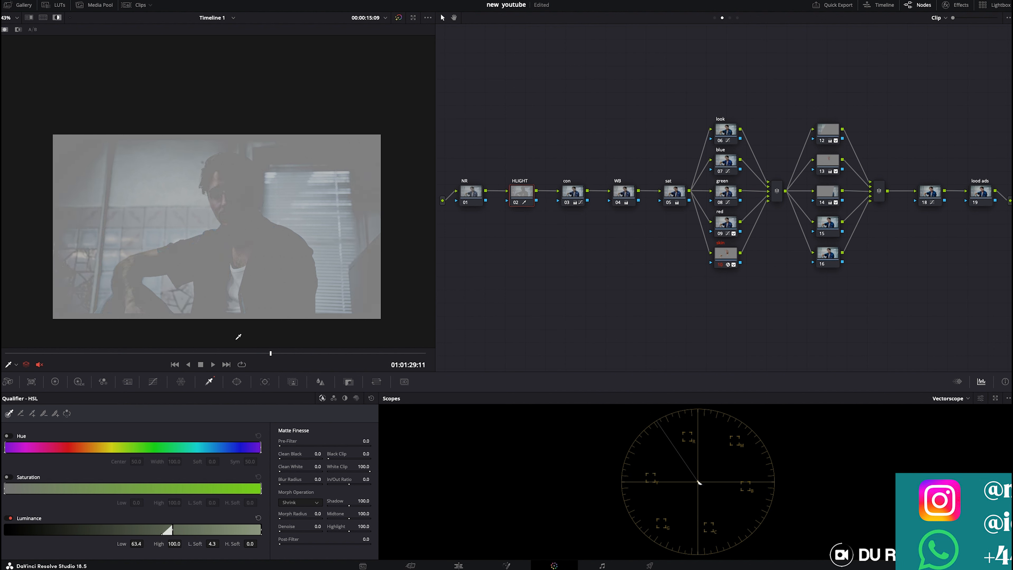
Refine the HLIGHT matte with Blur Radius 13.0 and Denoise 17.6, and return to the normal image view
{"action": "left_click_drag", "start_coordinate": [280, 484], "coordinate": [284, 484]}
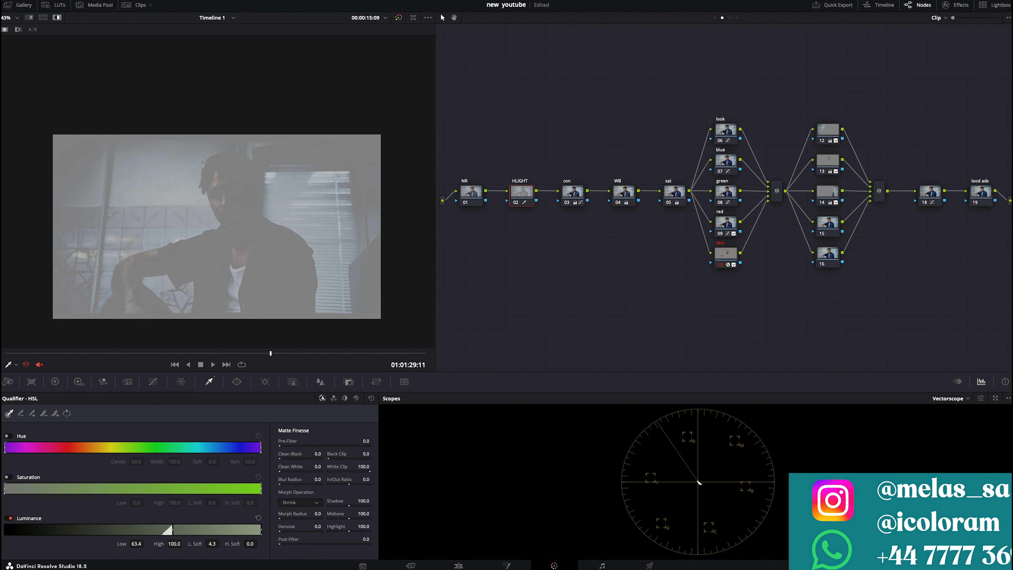
{"action": "left_click_drag", "start_coordinate": [280, 531], "coordinate": [284, 531]}
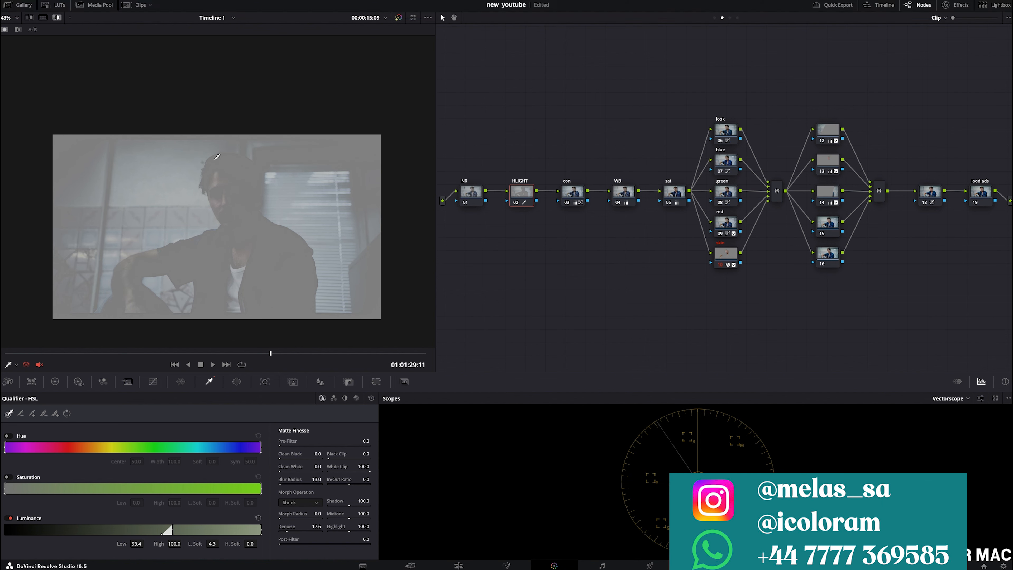
{"action": "key", "text": "shift+h"}
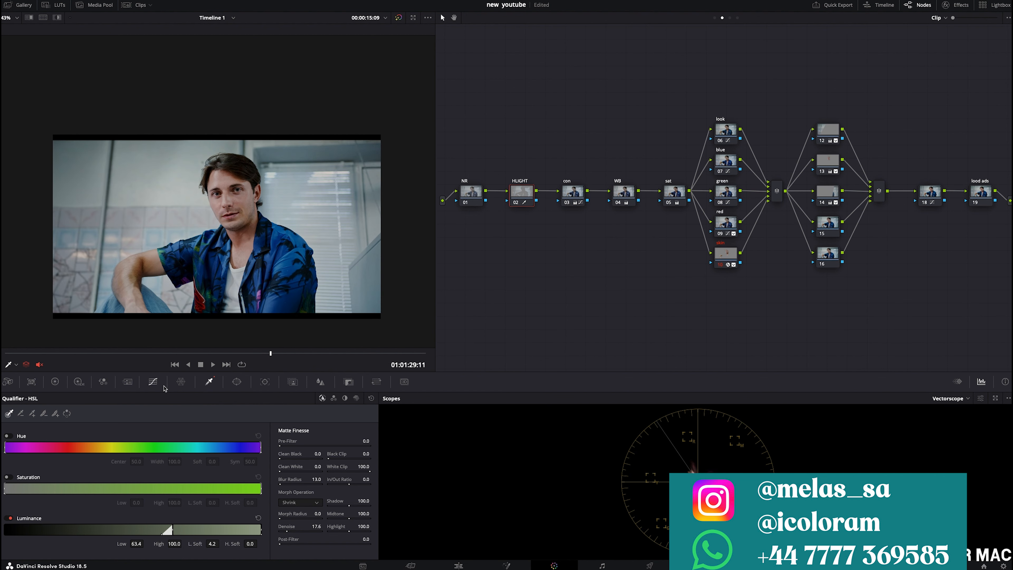
Add a shadow control point to the HLIGHT node's custom curve and compare the image with the node off and on
{"action": "left_click", "coordinate": [154, 381]}
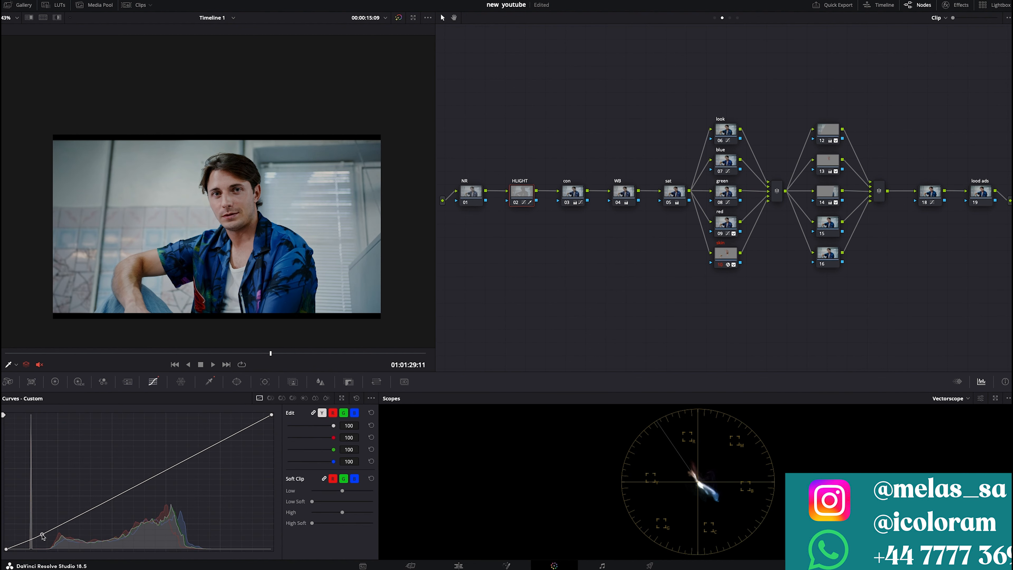
{"action": "left_click", "coordinate": [42, 534]}
{"action": "key", "text": "ctrl+d"}
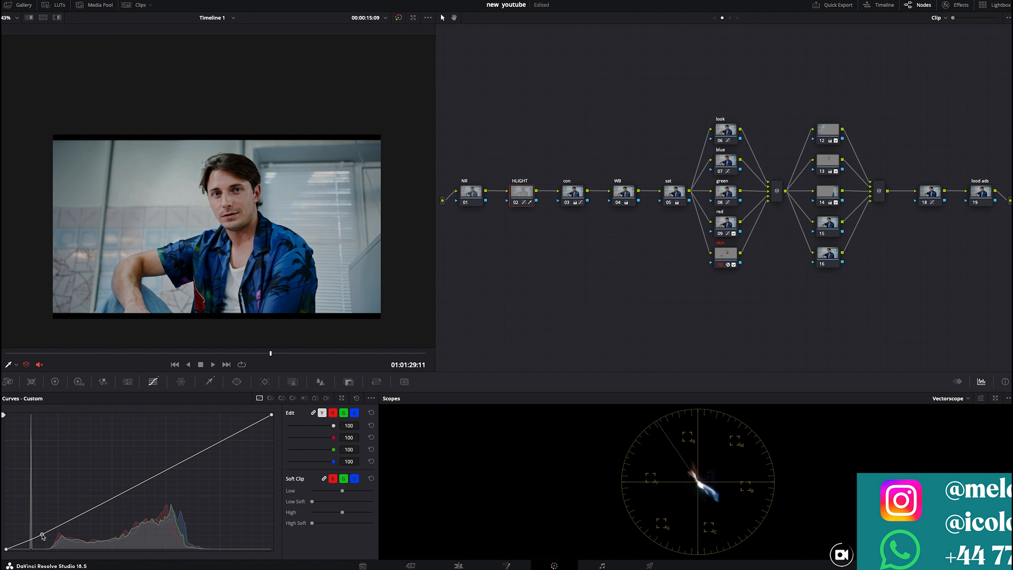
{"action": "key", "text": "ctrl+d"}
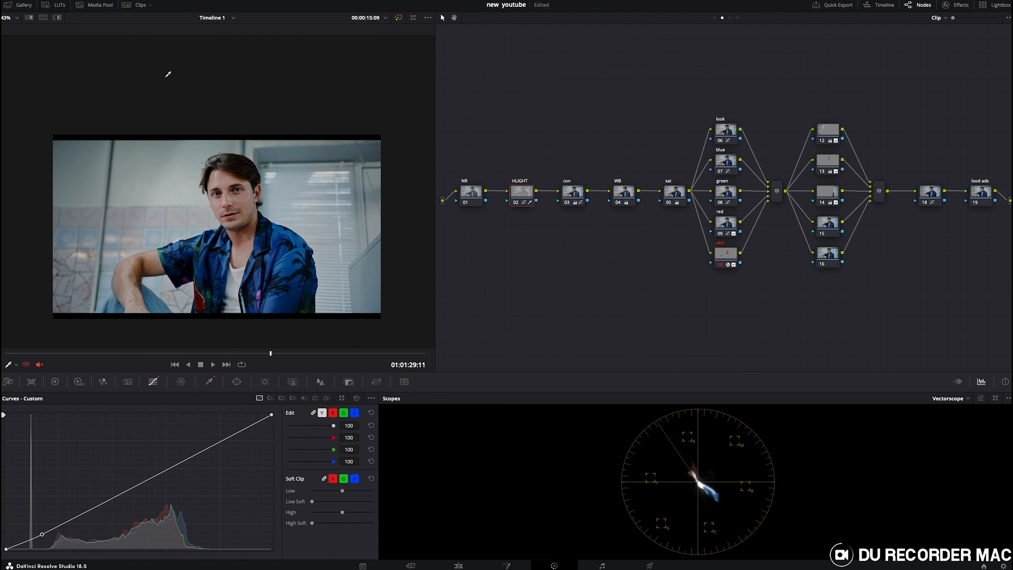
Search the LUT library for film and apply the NEW FILM LUT BLUE COLOR LUT to node 19
{"action": "left_click", "coordinate": [56, 5]}
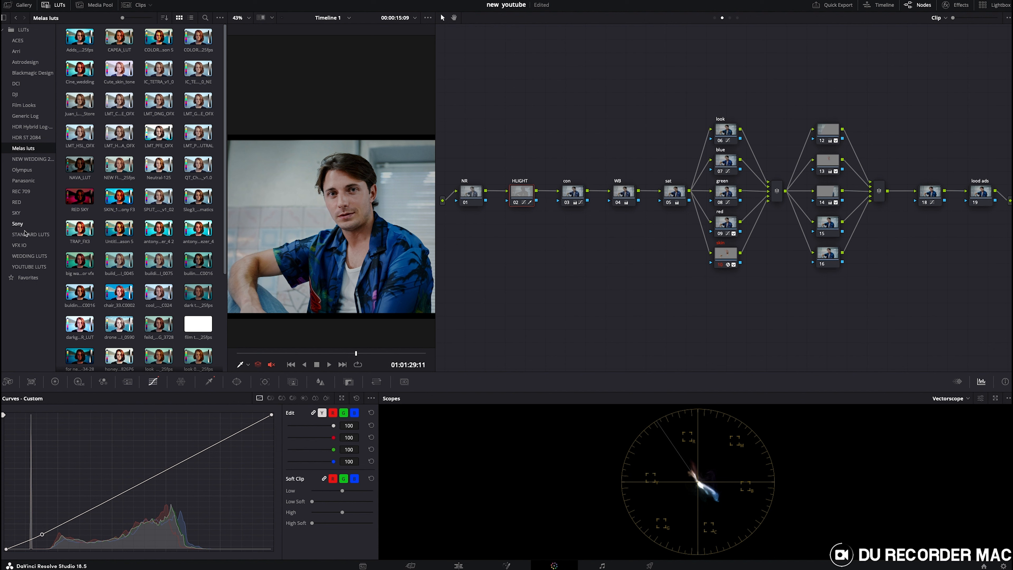
{"action": "left_click", "coordinate": [25, 257]}
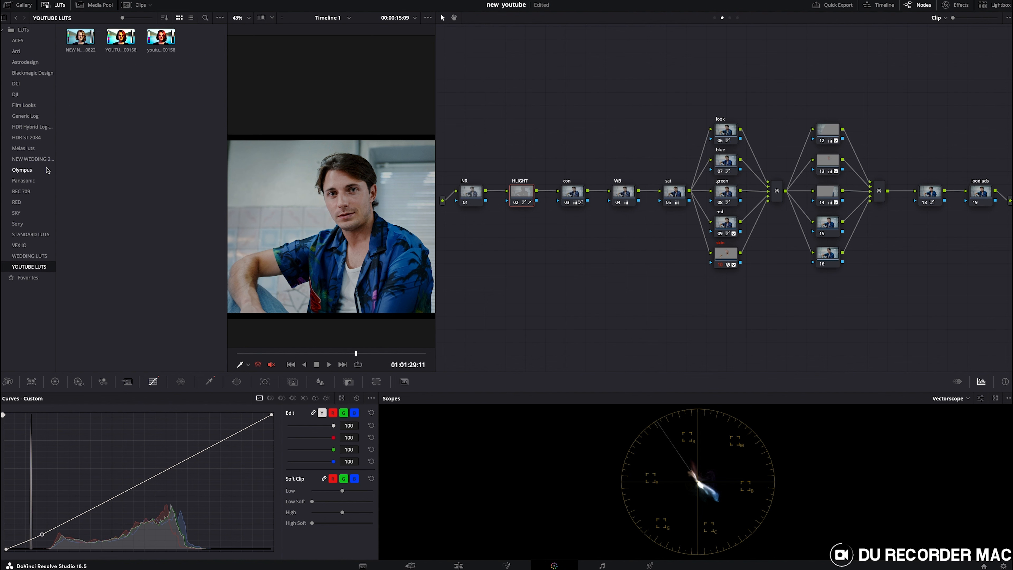
{"action": "left_click", "coordinate": [43, 145]}
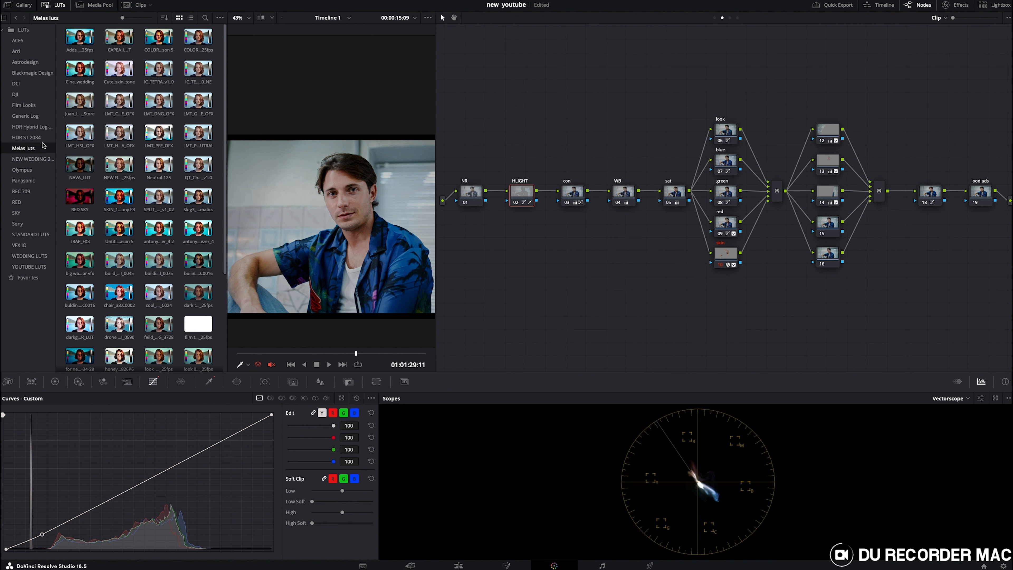
{"action": "left_click", "coordinate": [984, 194]}
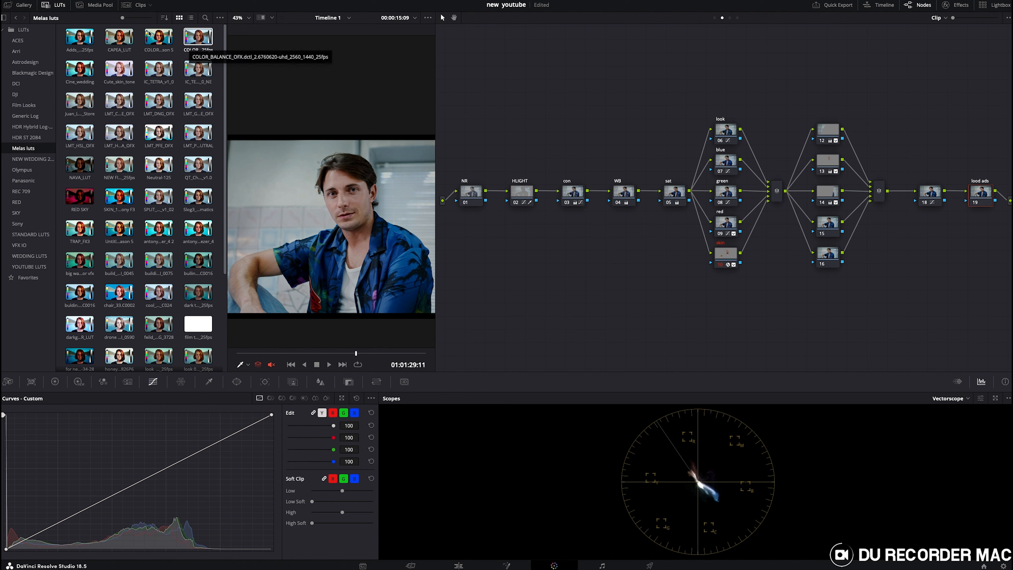
{"action": "left_click", "coordinate": [205, 18]}
{"action": "type", "text": "f"}
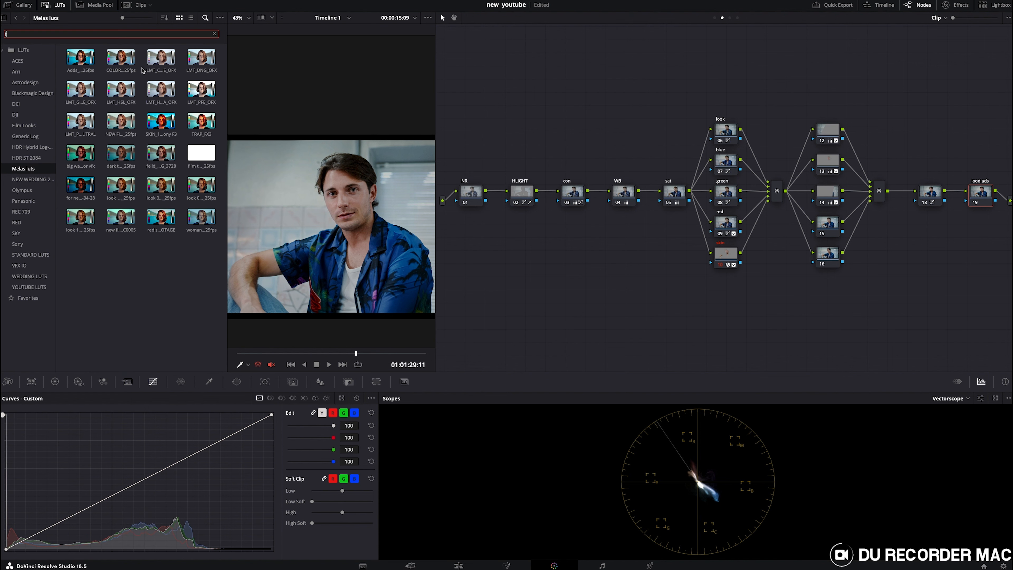
{"action": "type", "text": "ilm"}
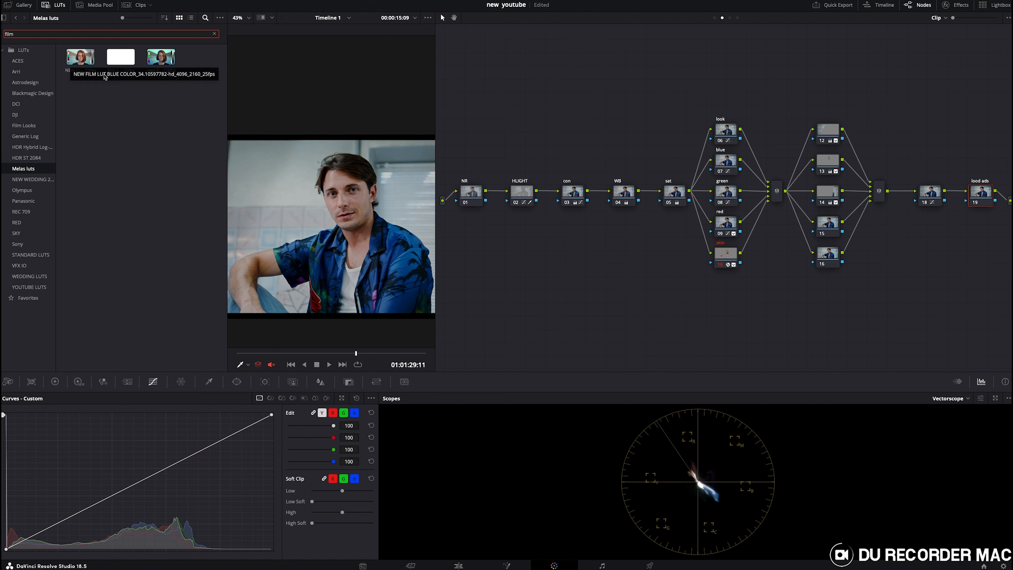
{"action": "left_click", "coordinate": [82, 60]}
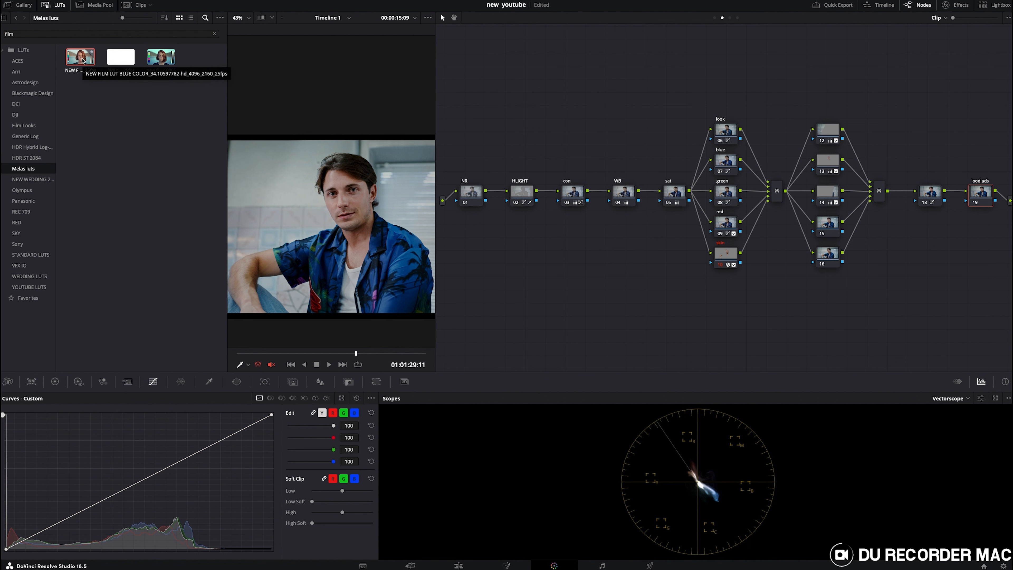
{"action": "double_click", "coordinate": [82, 60]}
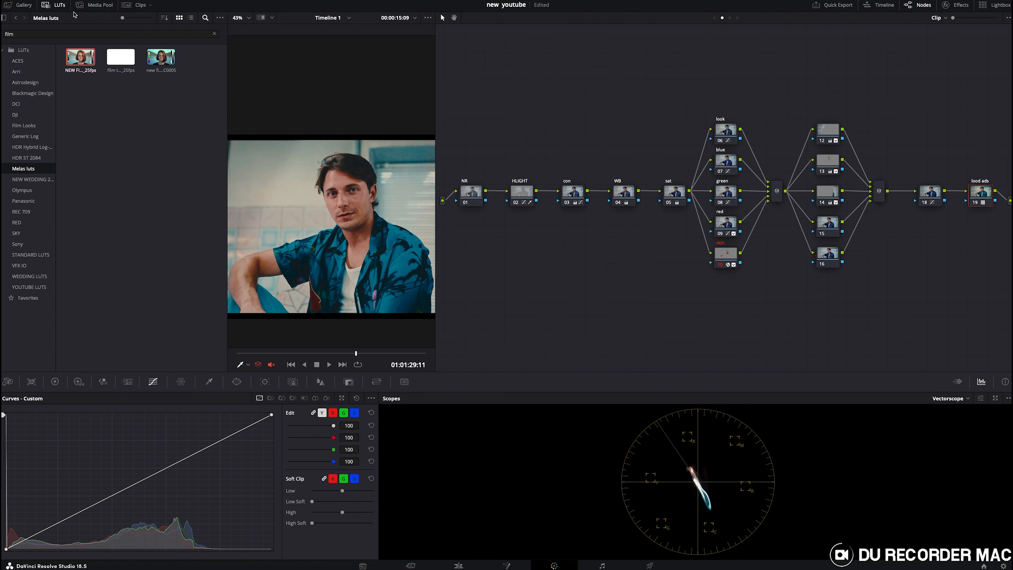
{"action": "left_click", "coordinate": [59, 5]}
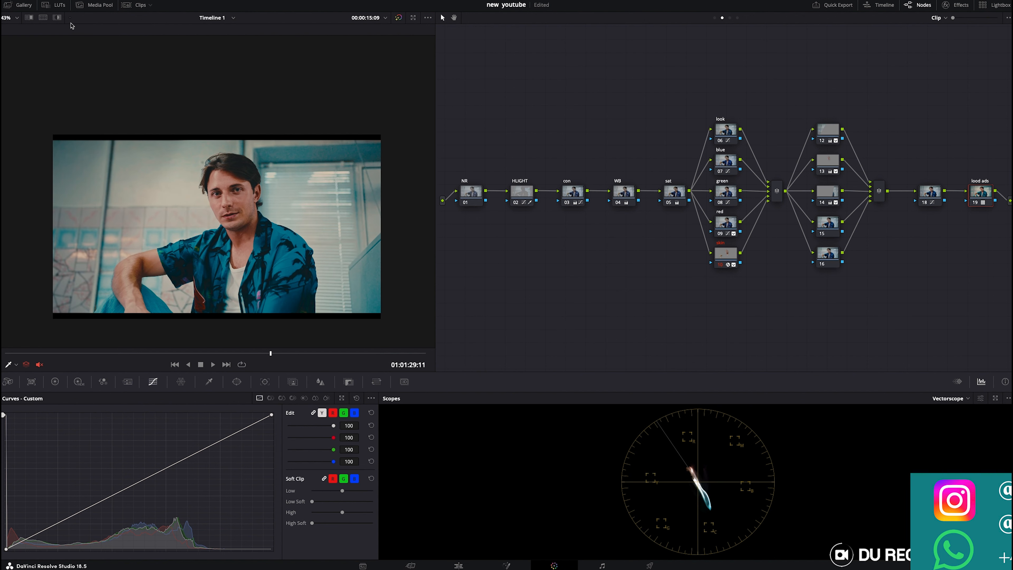
Try a Key Output Gain of 0.4 on node 19, set it to 0.3, and compare the LUT off and on
{"action": "left_click", "coordinate": [348, 382]}
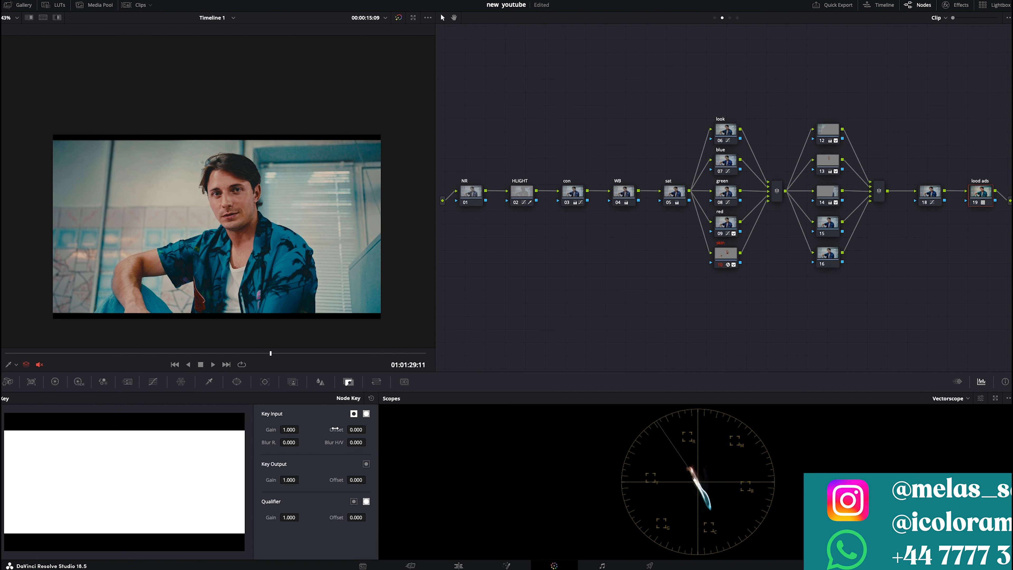
{"action": "double_click", "coordinate": [286, 480]}
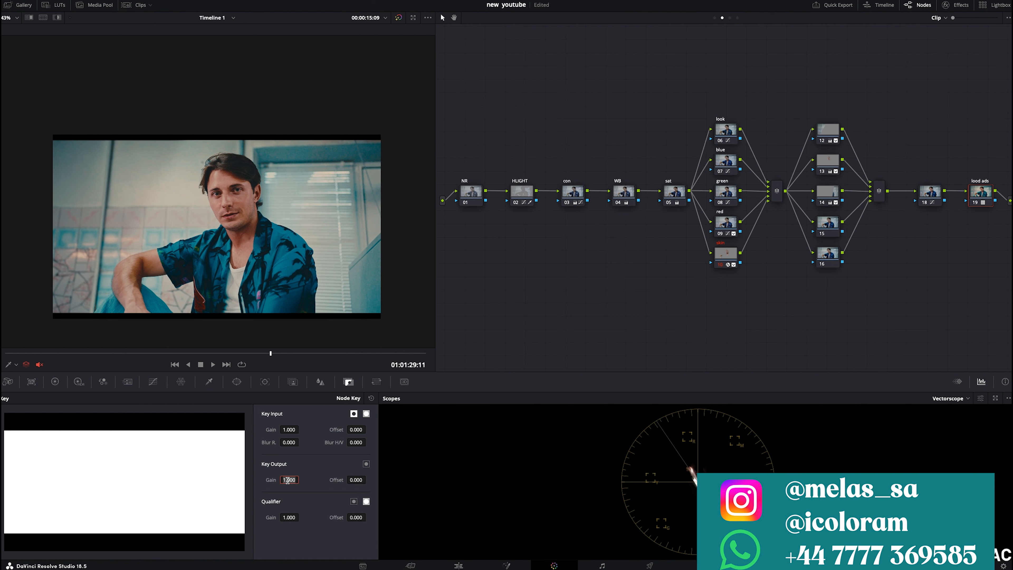
{"action": "type", "text": "0.4"}
{"action": "key", "text": "Return"}
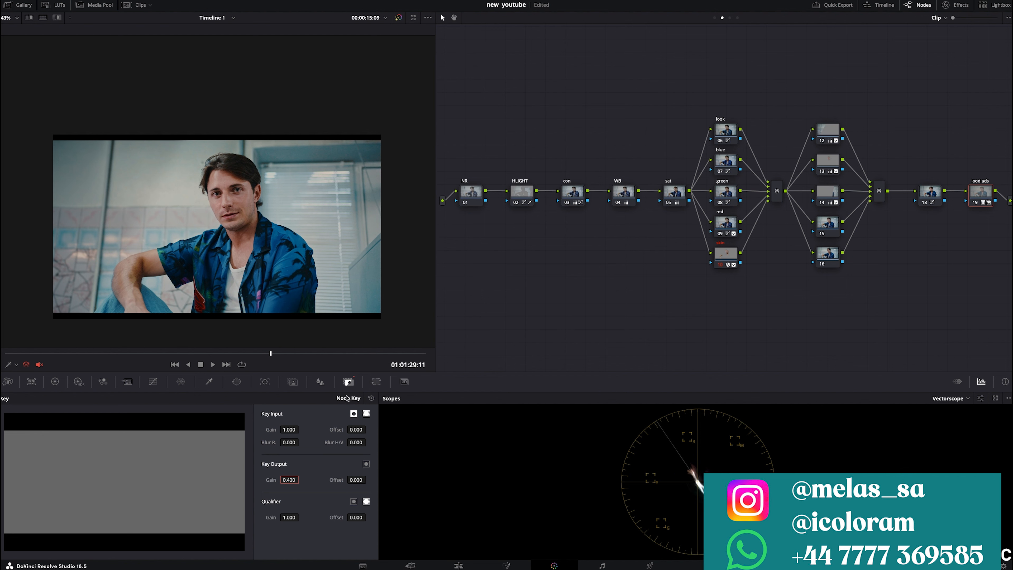
{"action": "double_click", "coordinate": [292, 480]}
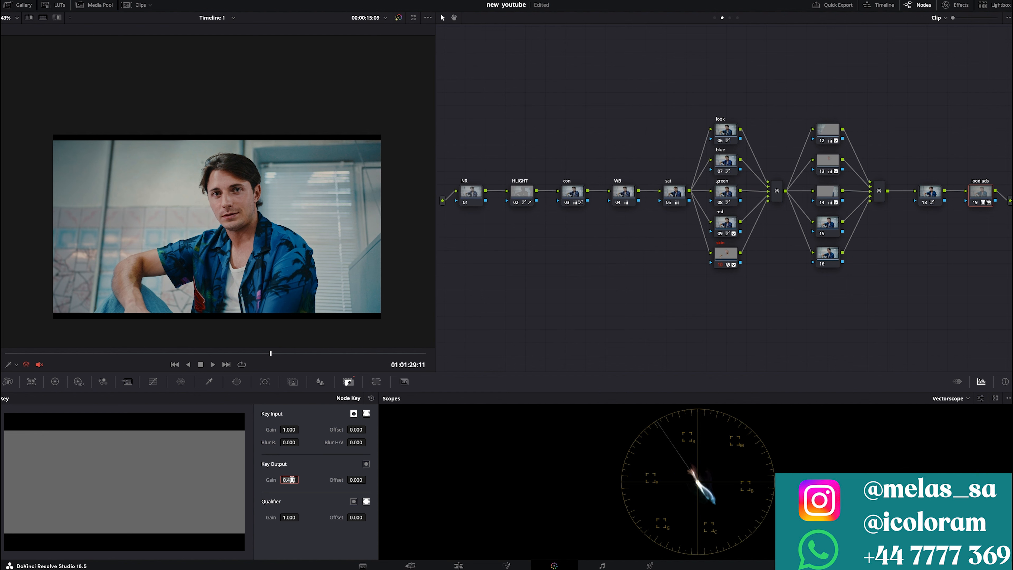
{"action": "type", "text": "0.3"}
{"action": "key", "text": "Return"}
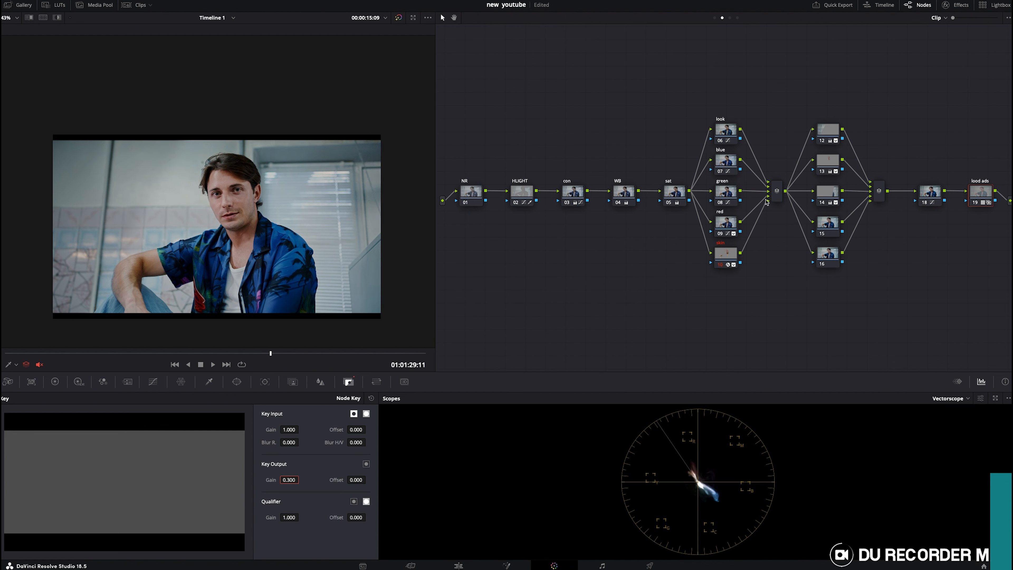
{"action": "key", "text": "super+d"}
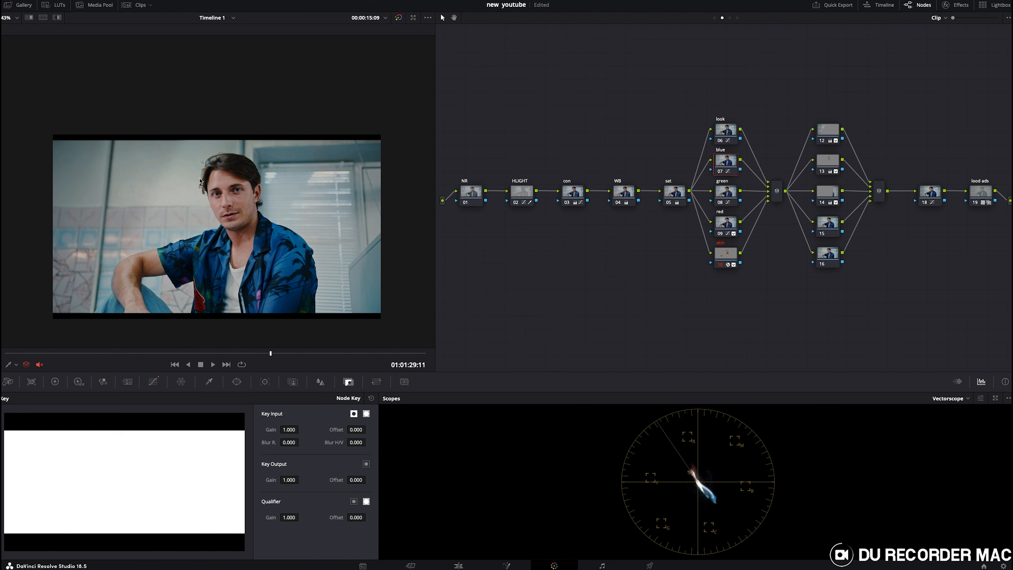
Add an inverted circle window around the man on node 16, with Size about 62.87, Aspect 46.61 and Soft 1 8.34
{"action": "left_click", "coordinate": [825, 256]}
{"action": "left_click", "coordinate": [237, 381]}
{"action": "left_click", "coordinate": [12, 456]}
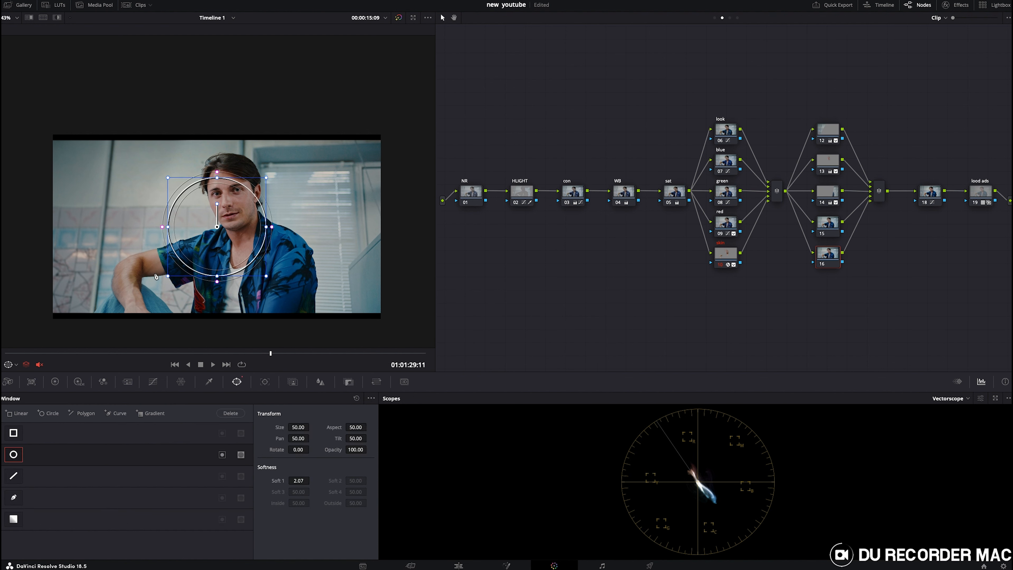
{"action": "left_click", "coordinate": [14, 455]}
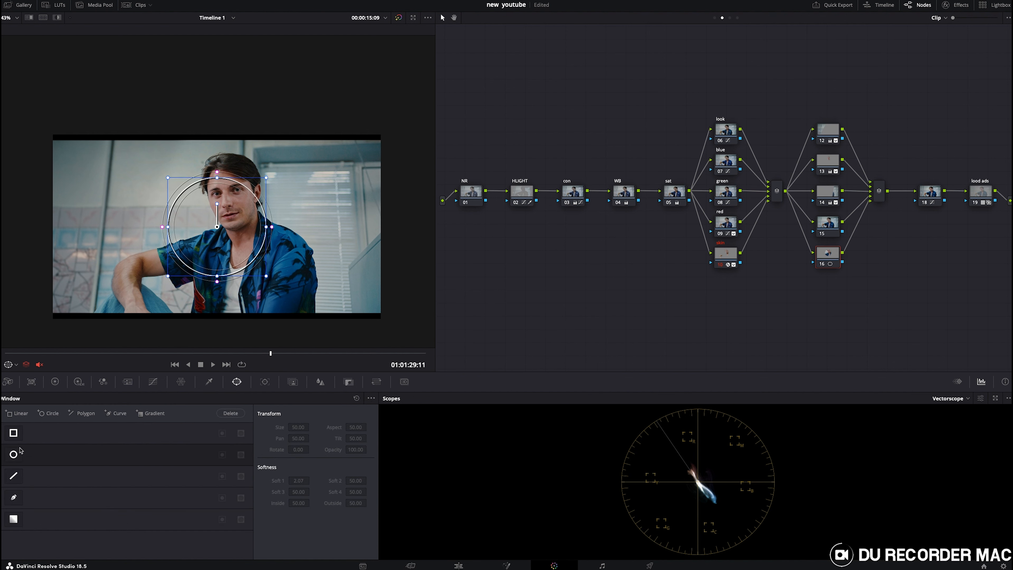
{"action": "left_click", "coordinate": [14, 455]}
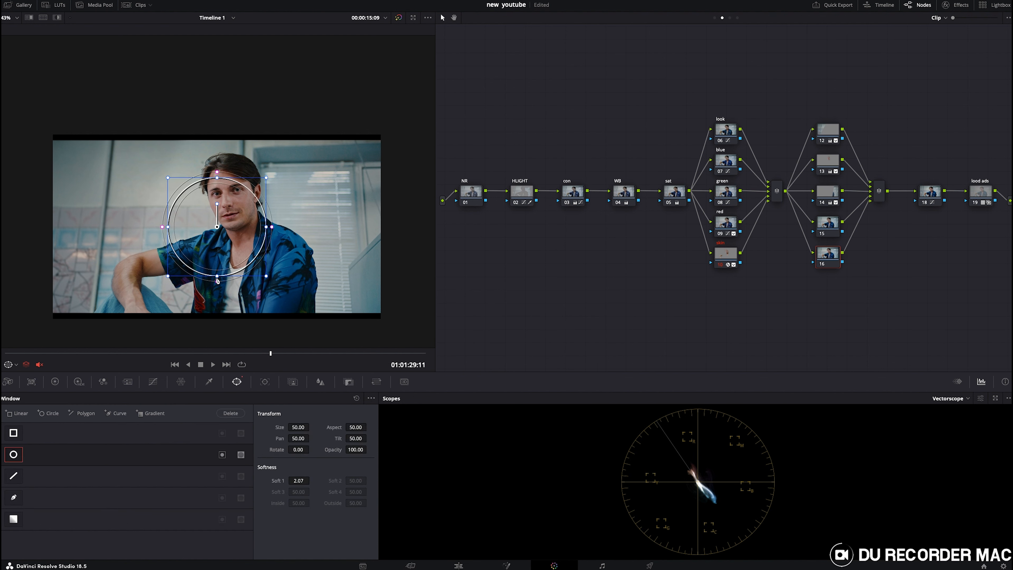
{"action": "left_click_drag", "start_coordinate": [218, 280], "coordinate": [240, 289]}
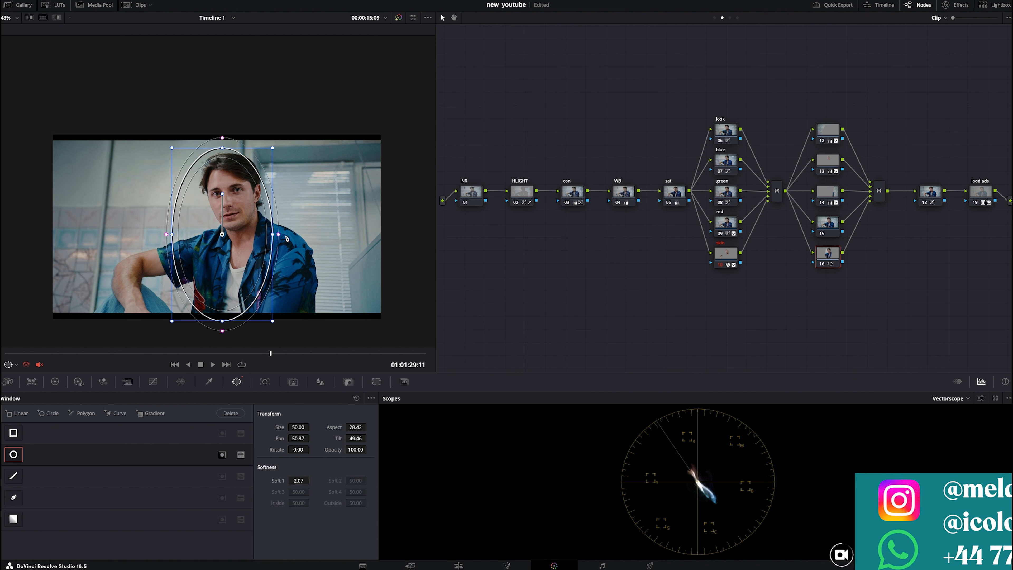
{"action": "left_click_drag", "start_coordinate": [272, 235], "coordinate": [321, 235]}
{"action": "left_click_drag", "start_coordinate": [222, 321], "coordinate": [220, 344]}
{"action": "left_click_drag", "start_coordinate": [318, 256], "coordinate": [372, 241]}
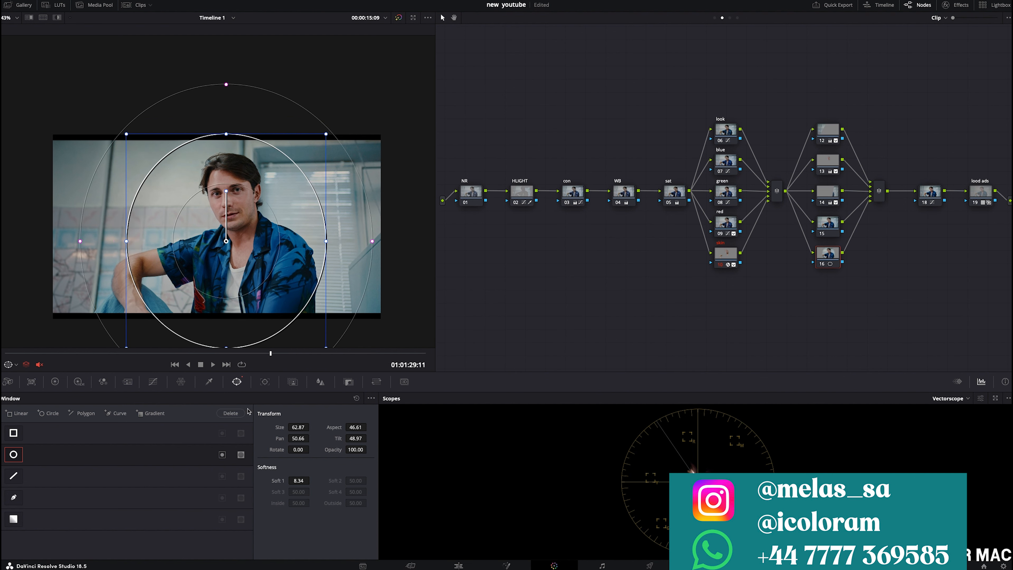
{"action": "left_click", "coordinate": [223, 456]}
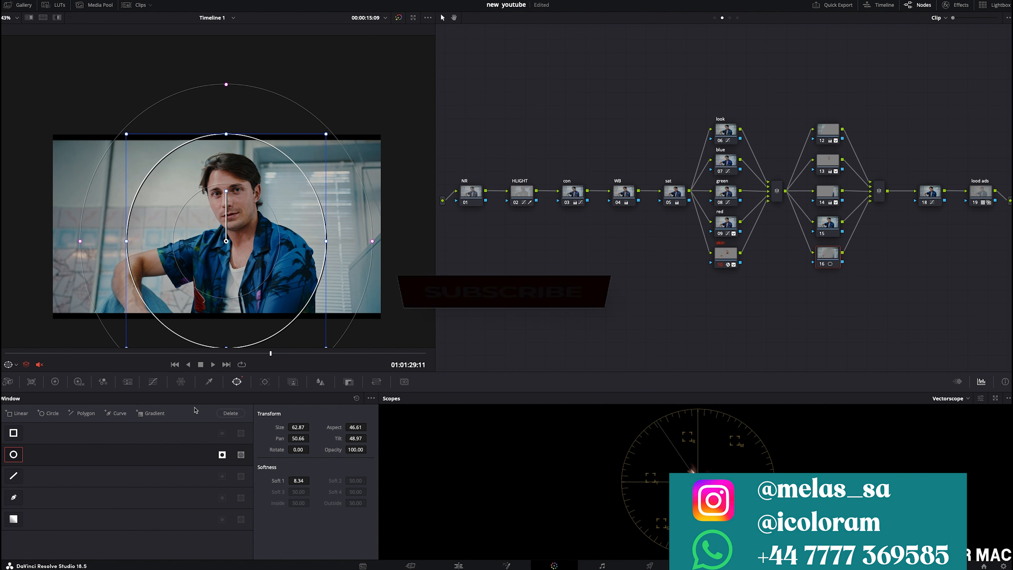
Desaturate the green-to-blue hues on node 16 with the Hue Vs Sat curve, lowering the green-side point to a saturation of about 0.77
{"action": "left_click", "coordinate": [152, 381]}
{"action": "left_click", "coordinate": [282, 398]}
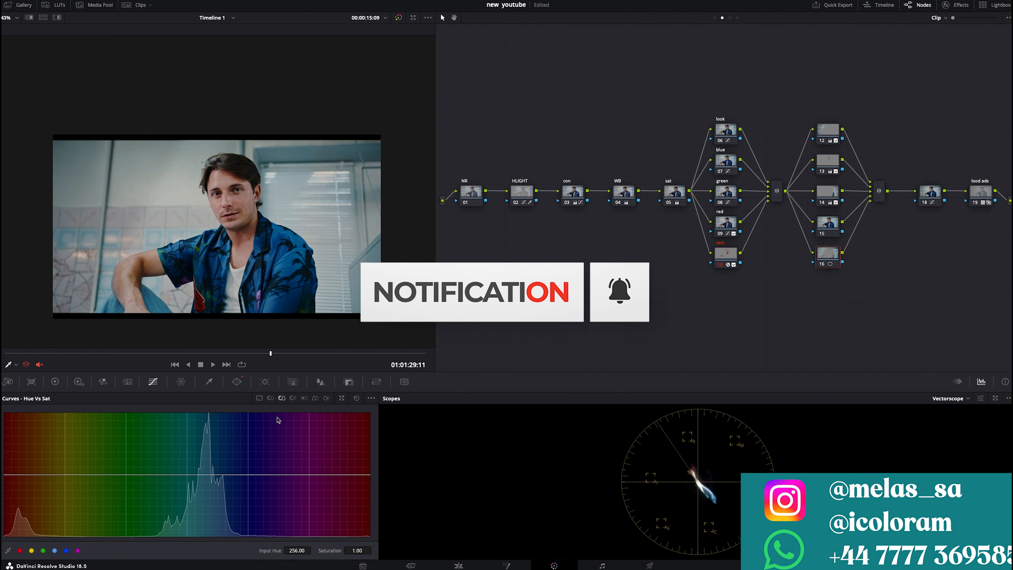
{"action": "left_click", "coordinate": [66, 551]}
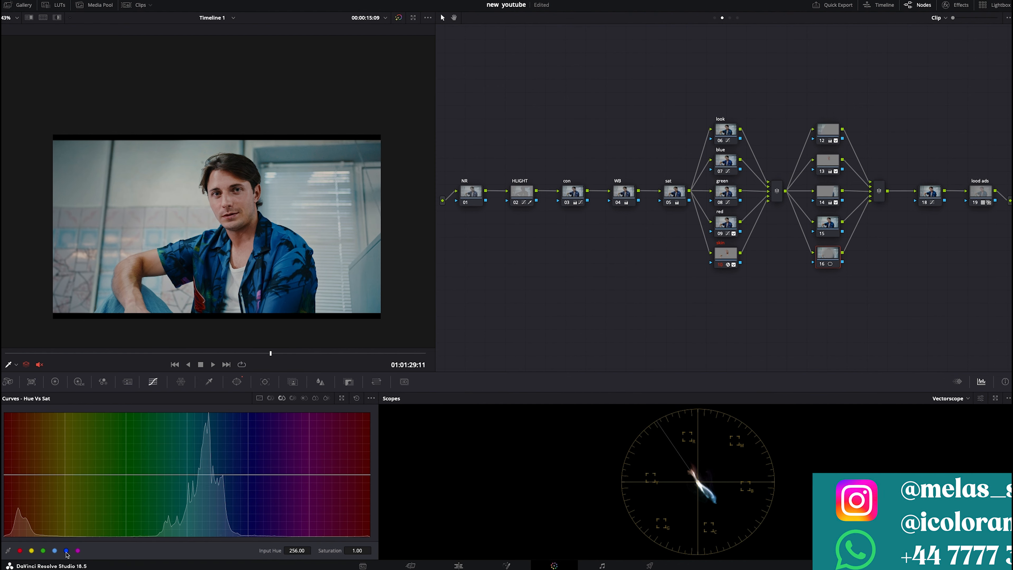
{"action": "left_click", "coordinate": [126, 474]}
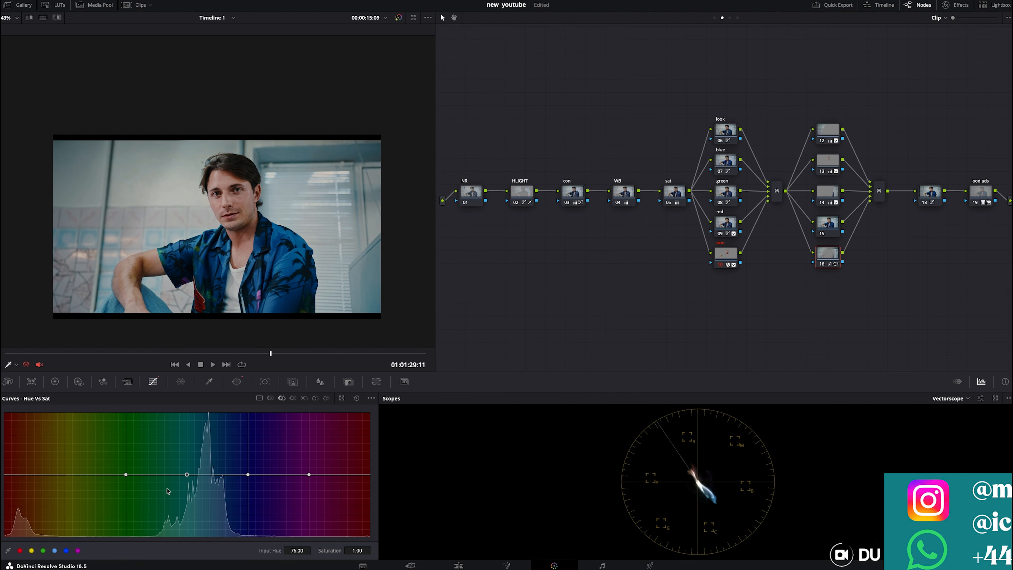
{"action": "left_click_drag", "start_coordinate": [188, 474], "coordinate": [162, 485]}
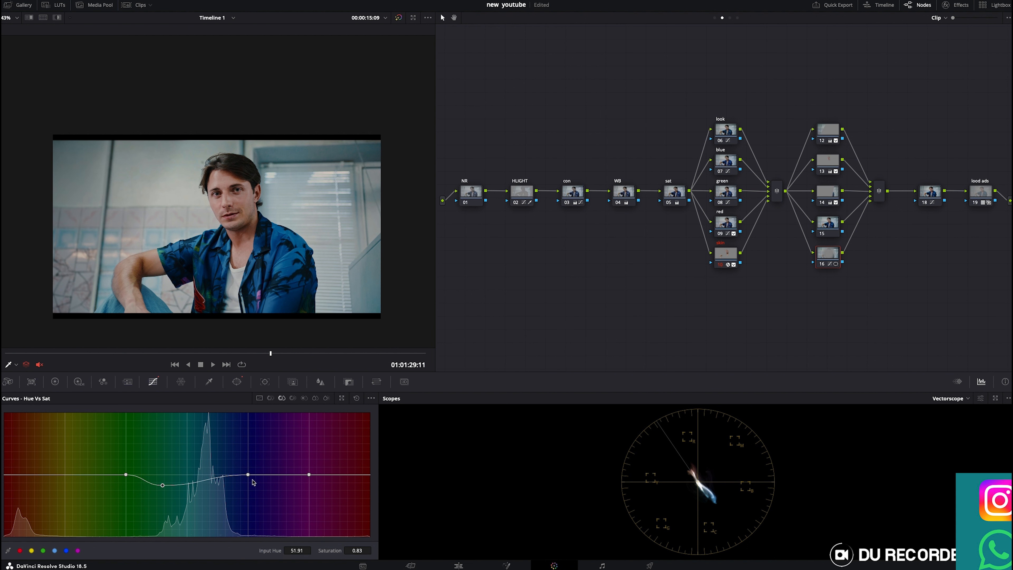
{"action": "left_click_drag", "start_coordinate": [248, 475], "coordinate": [277, 485]}
{"action": "left_click_drag", "start_coordinate": [166, 488], "coordinate": [167, 492]}
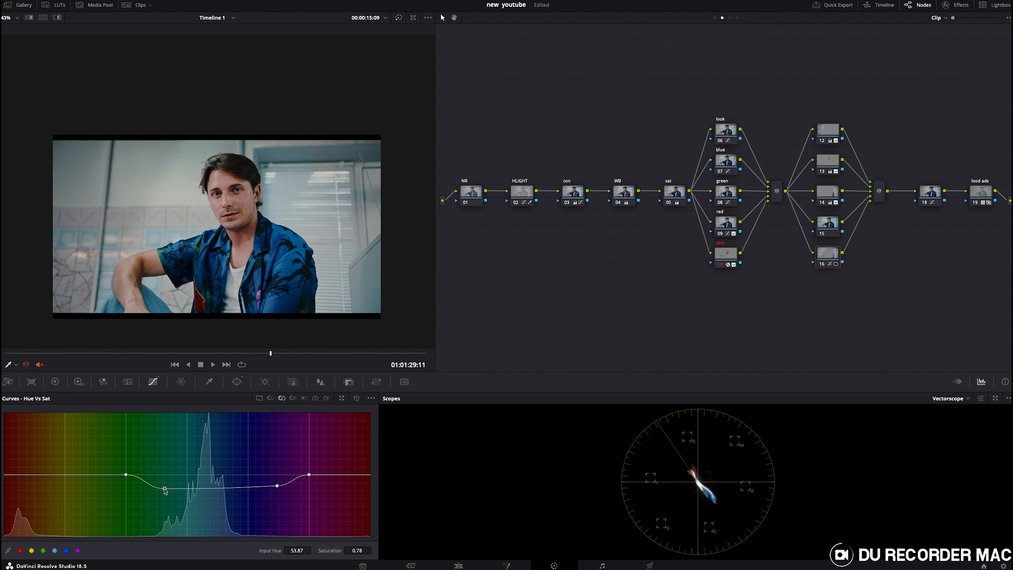
Compare the image with node 16 off and on, and review the grade full screen
{"action": "key", "text": "ctrl+d"}
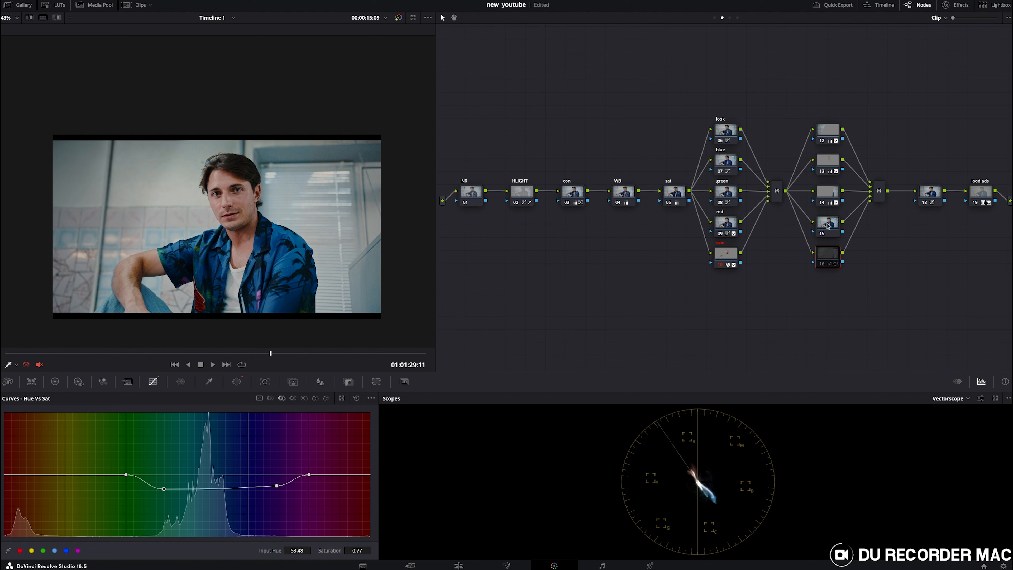
{"action": "key", "text": "ctrl+d"}
{"action": "key", "text": "super+f"}
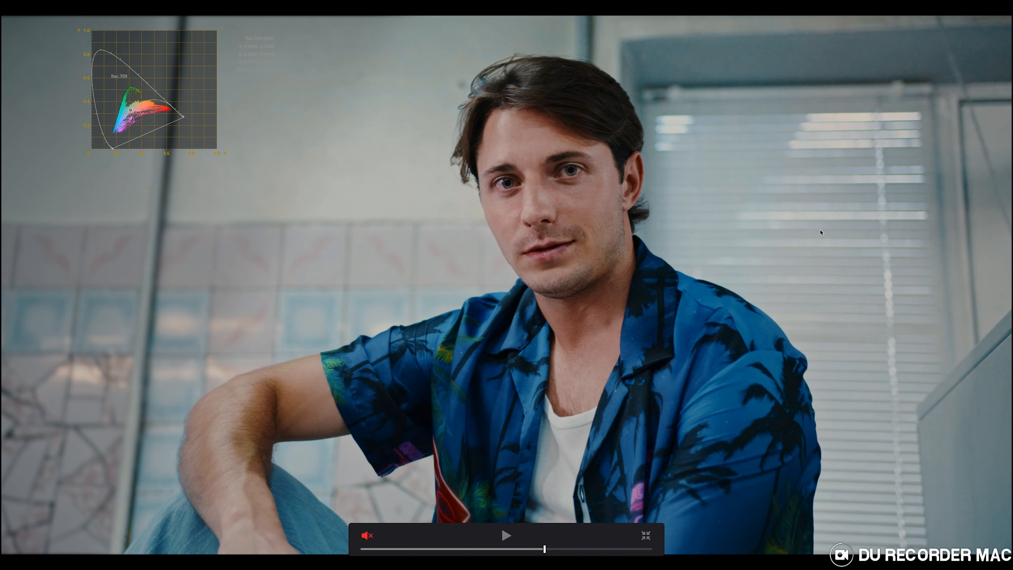
{"action": "key", "text": "super+f"}
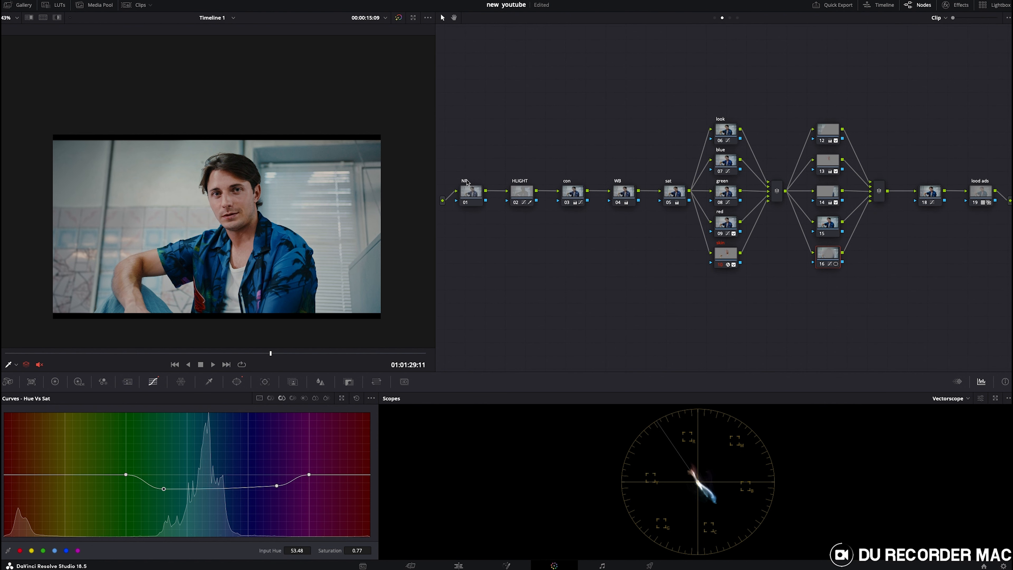
Set up temporal noise reduction on the NR node with 3 frames and the Better motion estimation type
{"action": "left_click", "coordinate": [470, 193]}
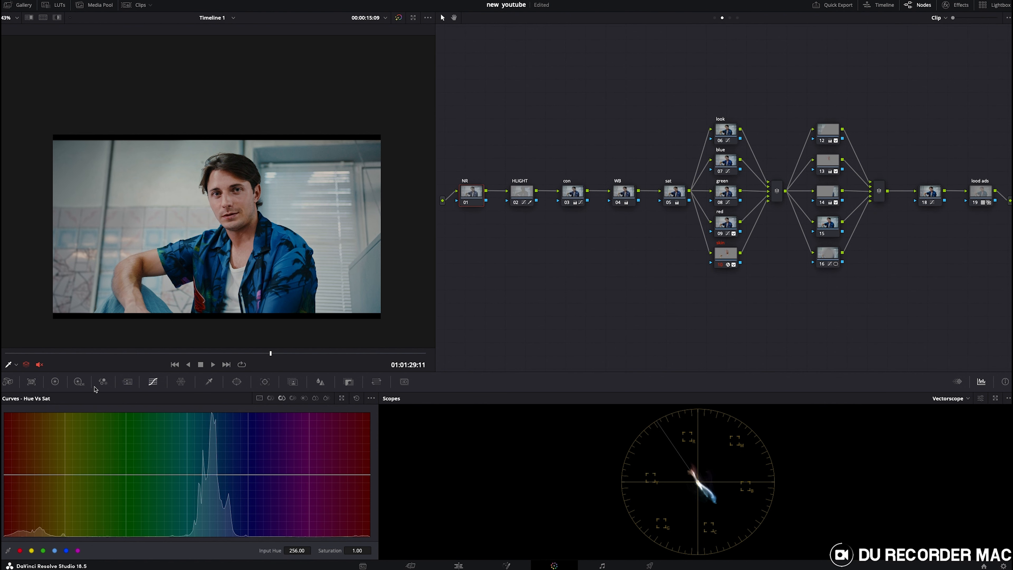
{"action": "left_click", "coordinate": [127, 381]}
{"action": "left_click", "coordinate": [61, 431]}
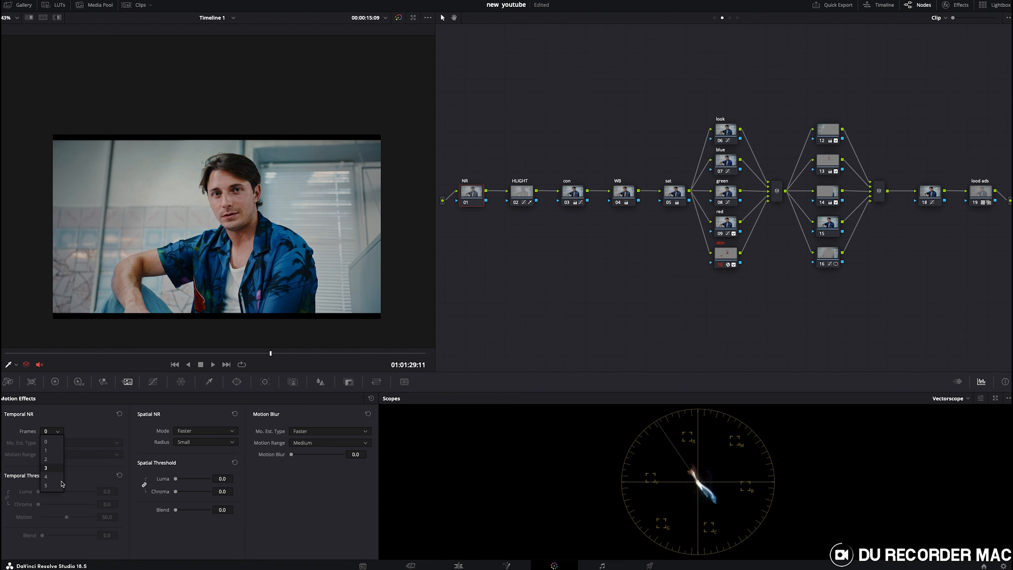
{"action": "left_click", "coordinate": [55, 467]}
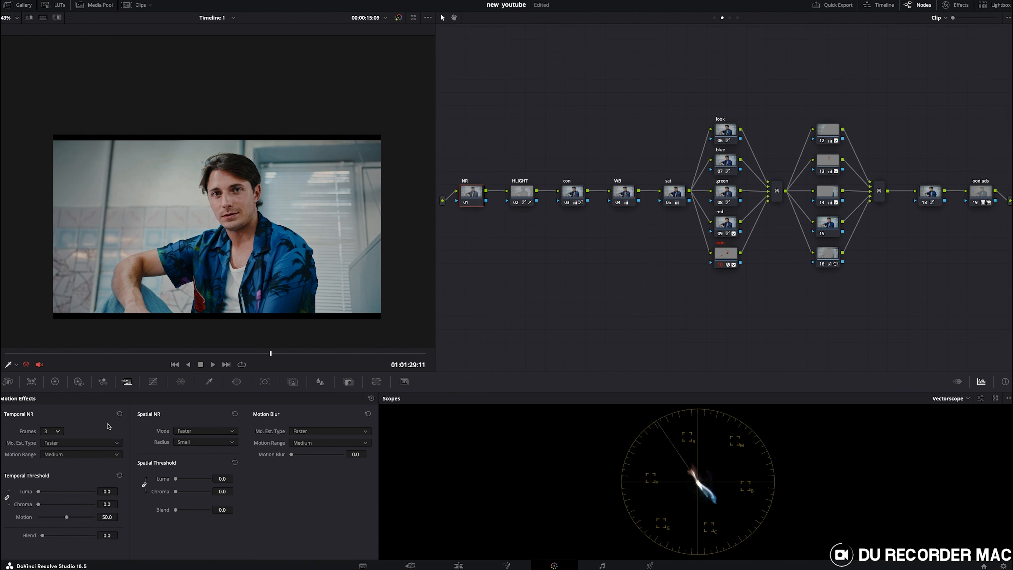
{"action": "left_click", "coordinate": [101, 443]}
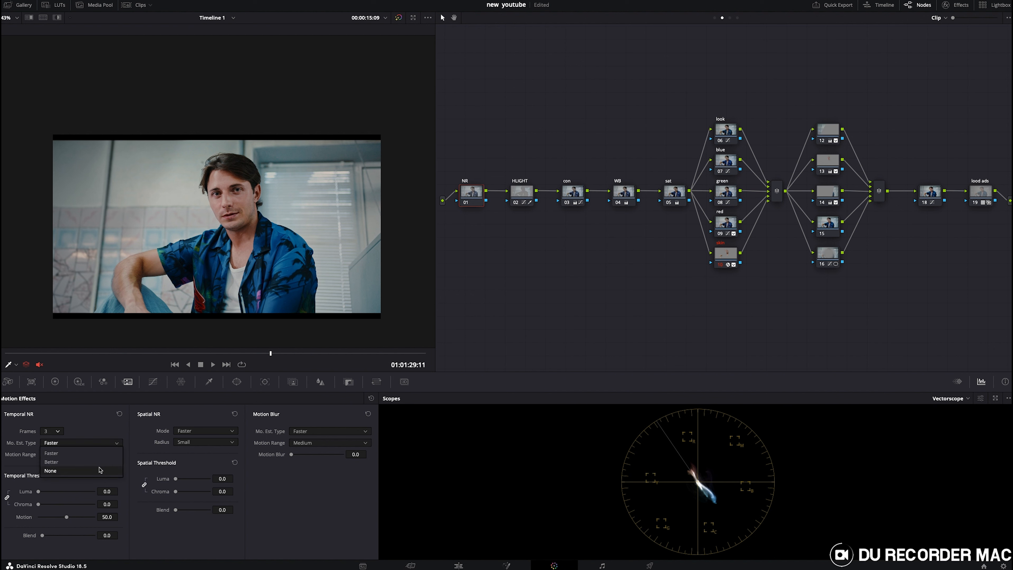
{"action": "left_click", "coordinate": [99, 462]}
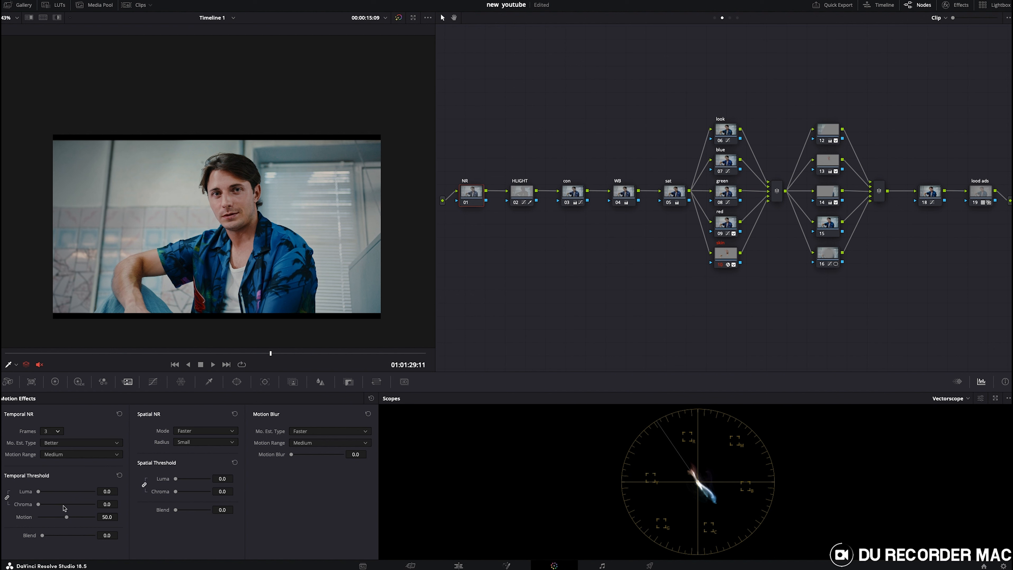
Set the NR node's unlinked thresholds: temporal Luma 5.0 and Chroma 0.1, spatial Luma 2.0 and Chroma 4.0
{"action": "left_click", "coordinate": [106, 491]}
{"action": "left_click", "coordinate": [108, 504]}
{"action": "type", "text": "0.07"}
{"action": "key", "text": "Return"}
{"action": "left_click", "coordinate": [227, 479]}
{"action": "type", "text": "2"}
{"action": "key", "text": "Return"}
{"action": "left_click", "coordinate": [220, 488]}
{"action": "type", "text": "4"}
{"action": "key", "text": "Return"}
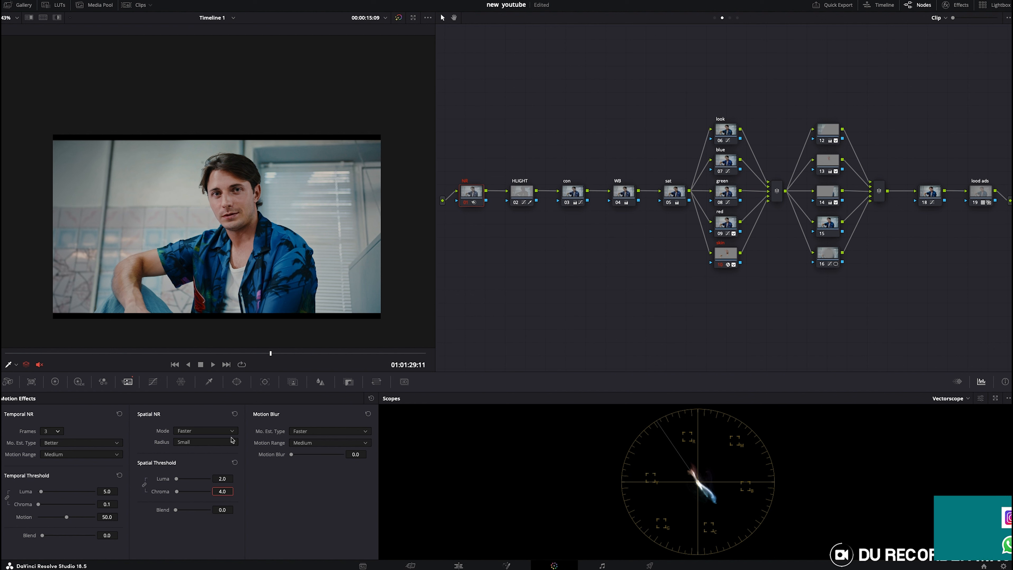
Set the NR node's Spatial NR mode to Better and review the image full screen
{"action": "left_click", "coordinate": [211, 431]}
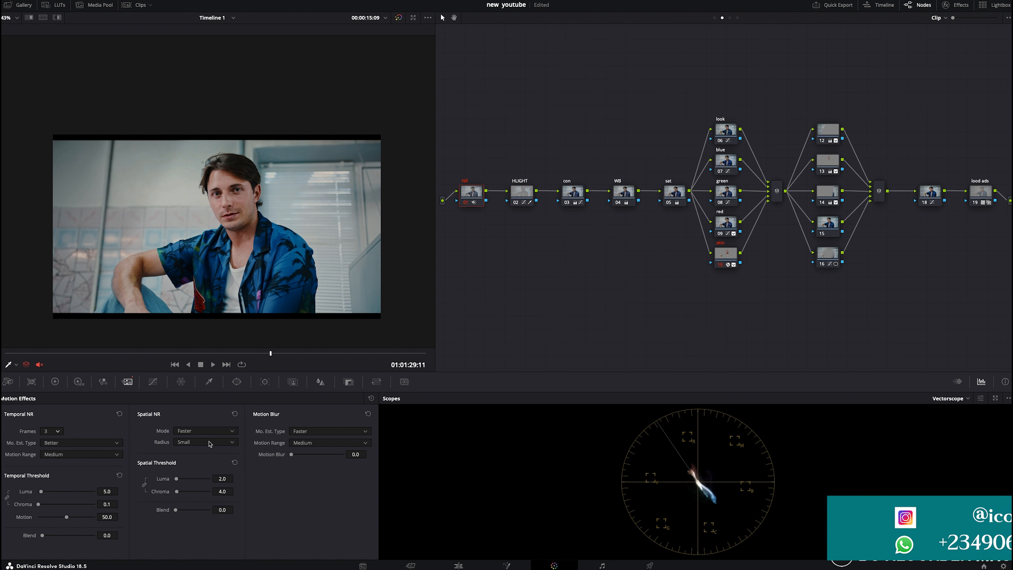
{"action": "left_click", "coordinate": [209, 433]}
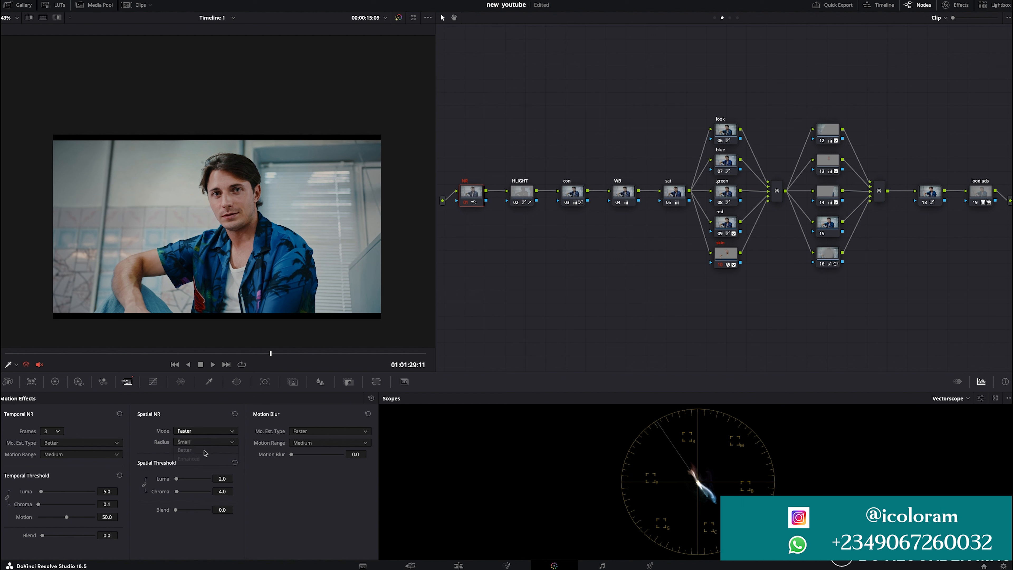
{"action": "left_click", "coordinate": [205, 451]}
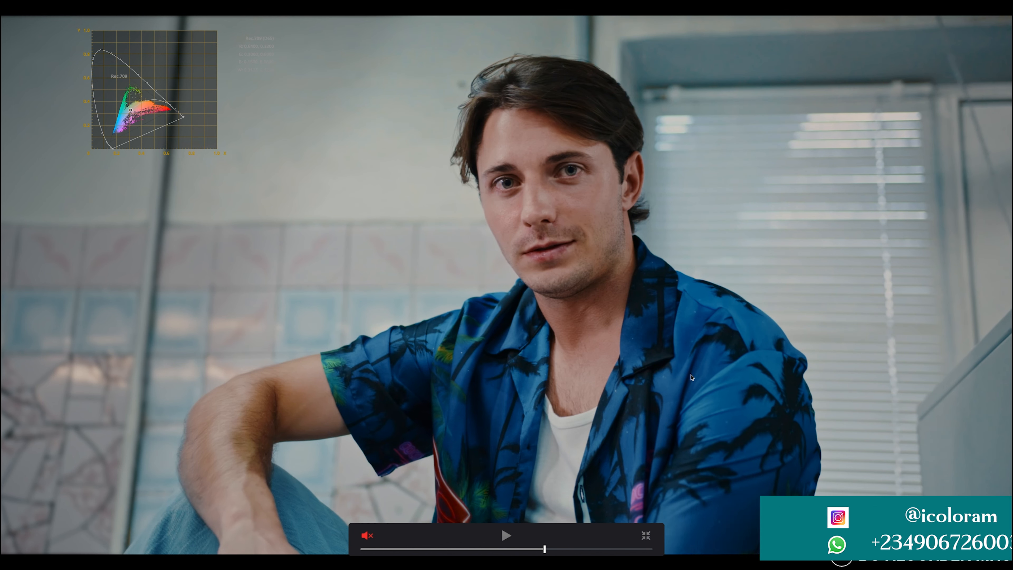
{"action": "key", "text": "Escape"}
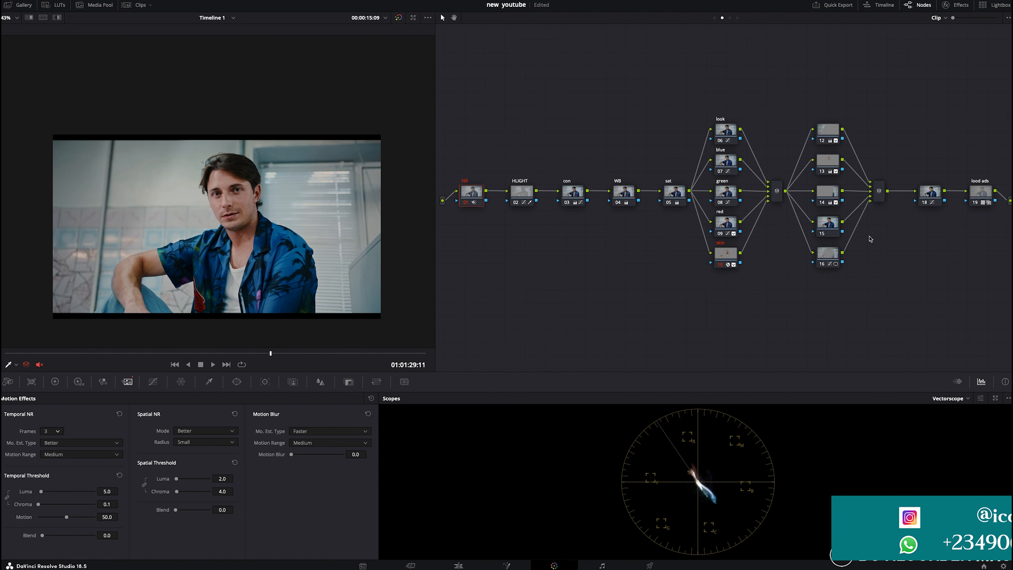
Insert a serial node between node 18 and the final LUT node, and show its Blur controls
{"action": "left_click", "coordinate": [983, 195]}
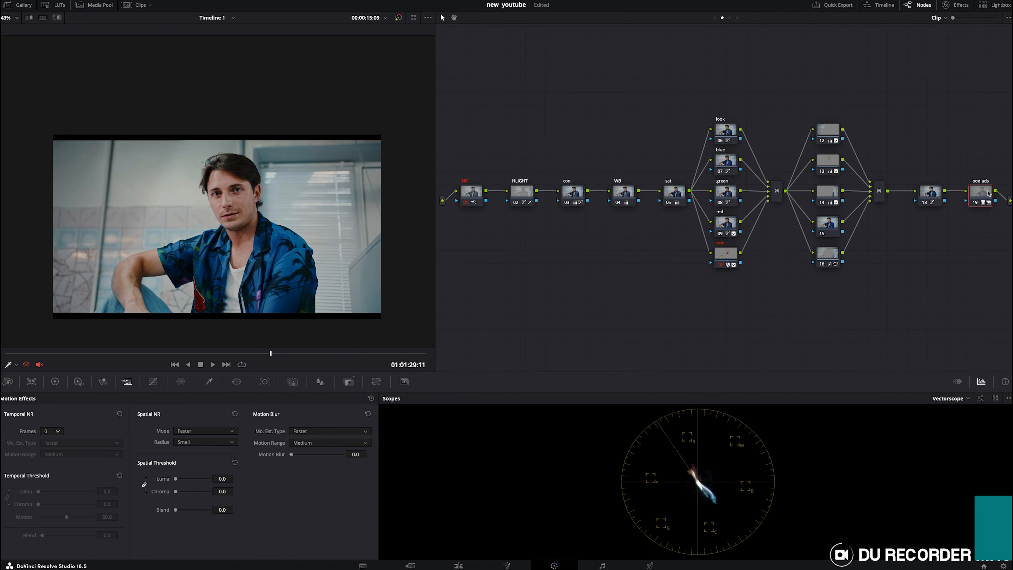
{"action": "key", "text": "shift+s"}
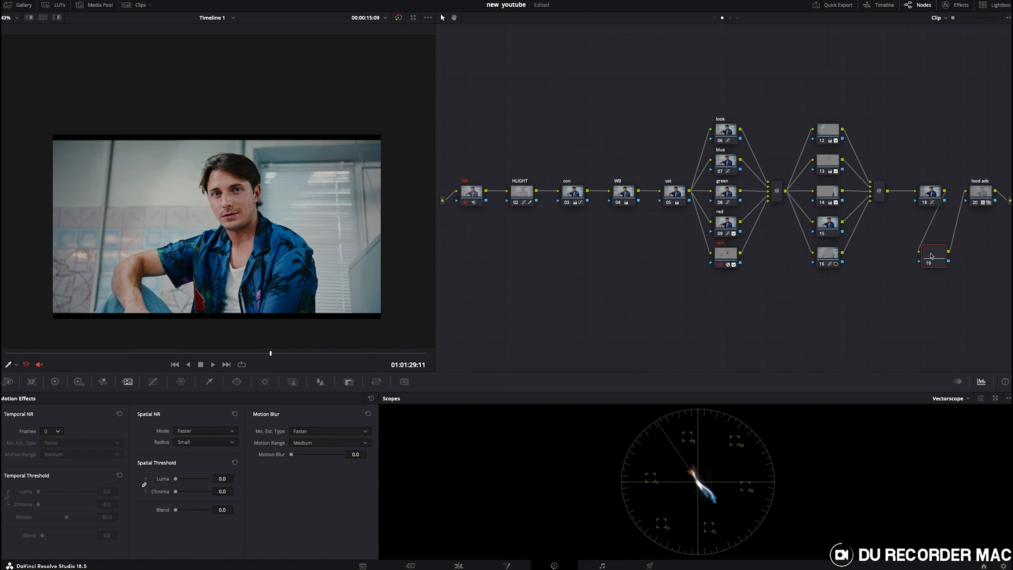
{"action": "left_click", "coordinate": [320, 381]}
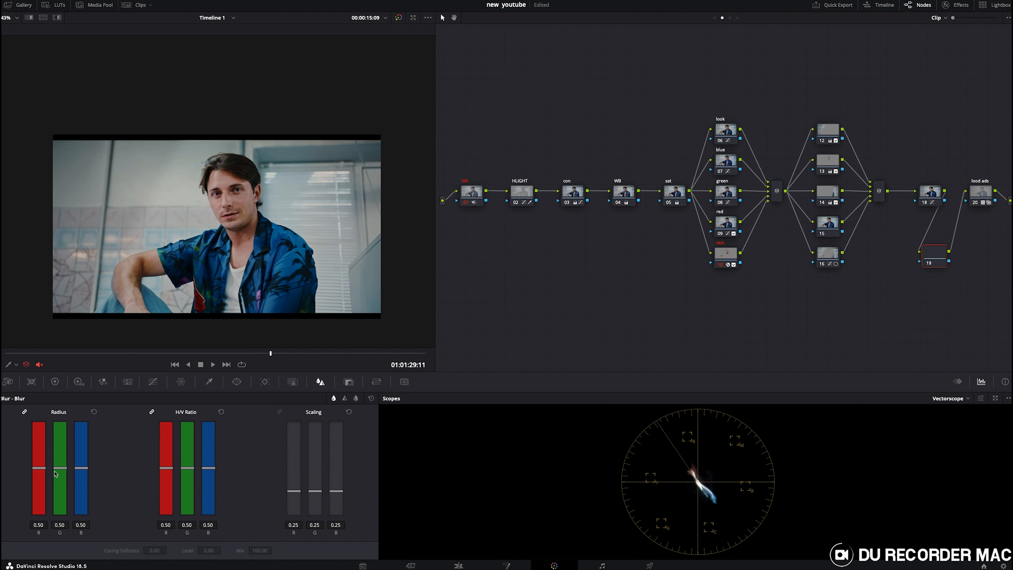